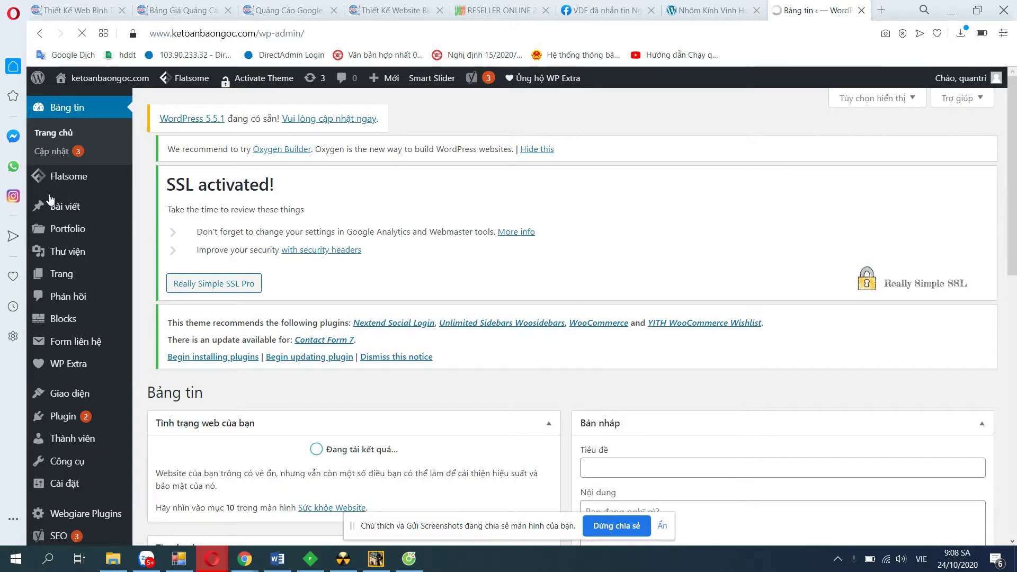
{"action": "left_click", "coordinate": [61, 206]}
{"action": "scroll", "coordinate": [577, 214], "scroll_direction": "down", "scroll_amount": 10}
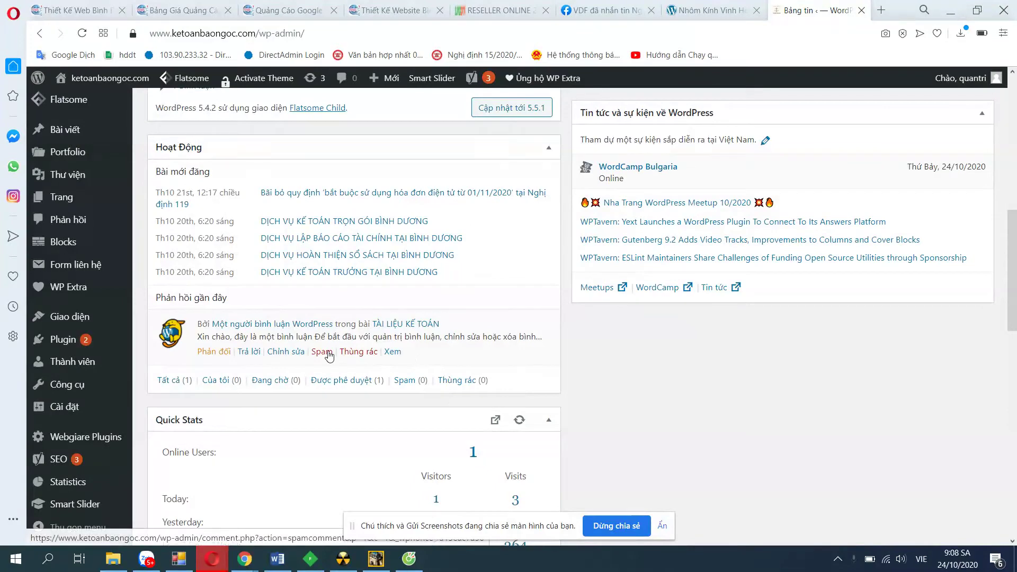
{"action": "left_click", "coordinate": [359, 352]}
{"action": "scroll", "coordinate": [360, 352], "scroll_direction": "up", "scroll_amount": 4}
{"action": "scroll", "coordinate": [360, 352], "scroll_direction": "up", "scroll_amount": 4}
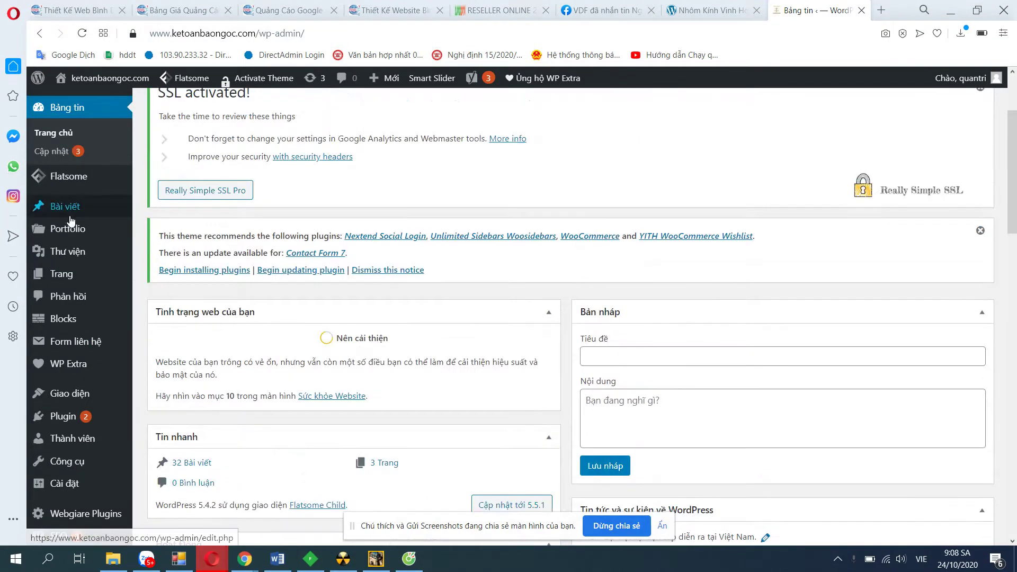
- Start a new post titled "abc" with short placeholder body text and assign it to the Bảng giá category
{"action": "mouse_move", "coordinate": [75, 212]}
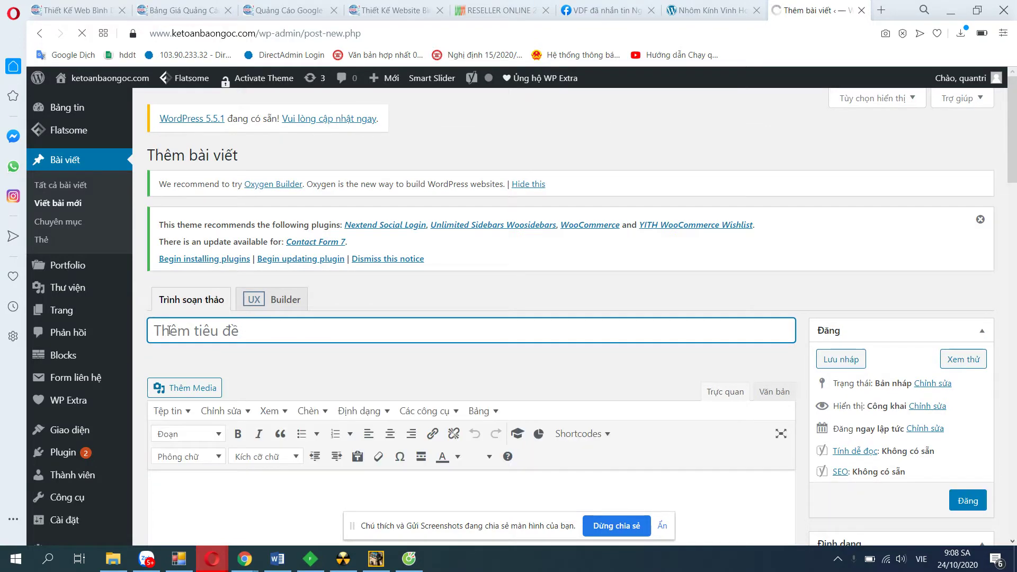
{"action": "type", "text": "abc"}
{"action": "scroll", "coordinate": [280, 369], "scroll_direction": "down", "scroll_amount": 3}
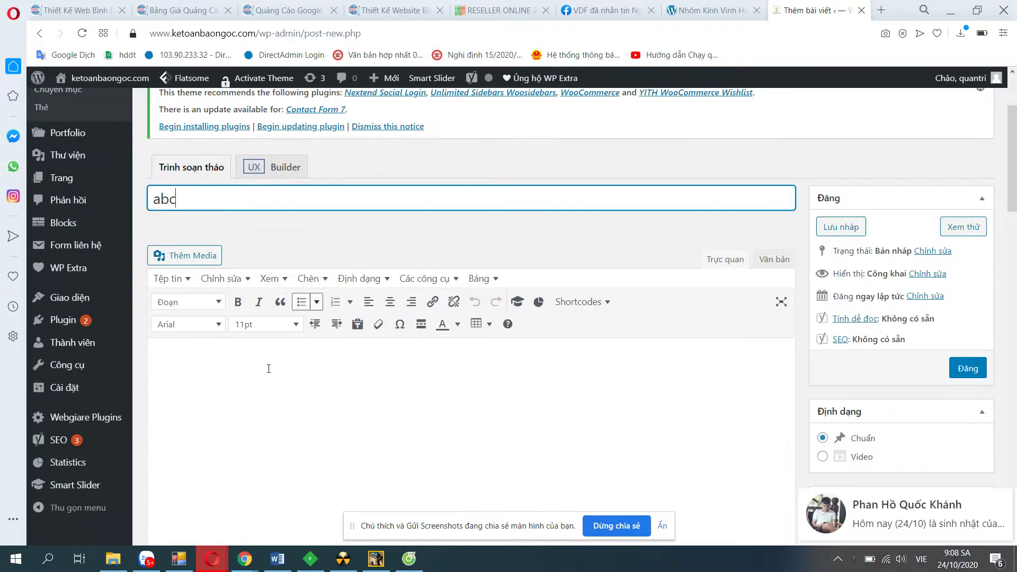
{"action": "left_click", "coordinate": [250, 368]}
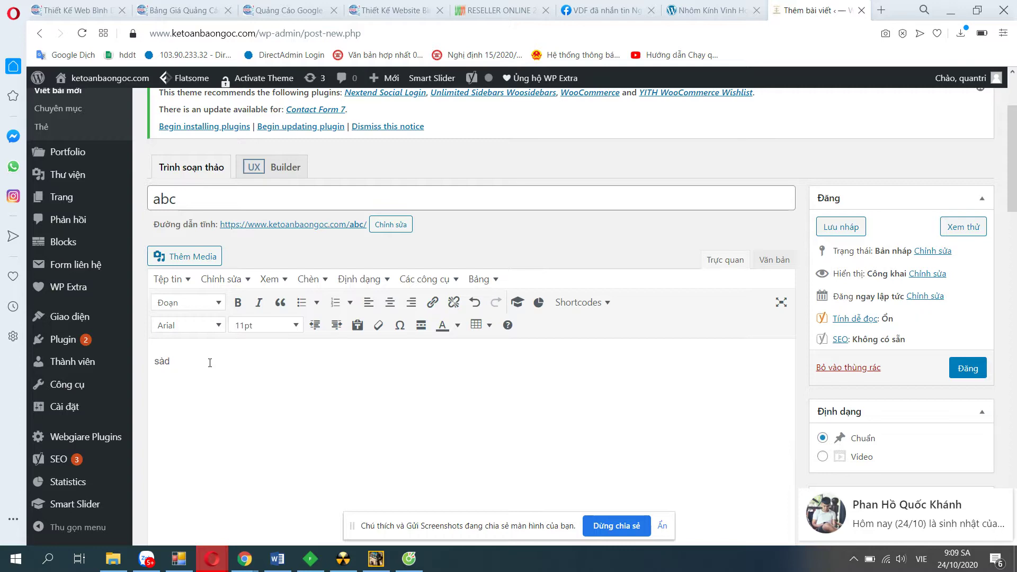
{"action": "scroll", "coordinate": [697, 365], "scroll_direction": "down", "scroll_amount": 4}
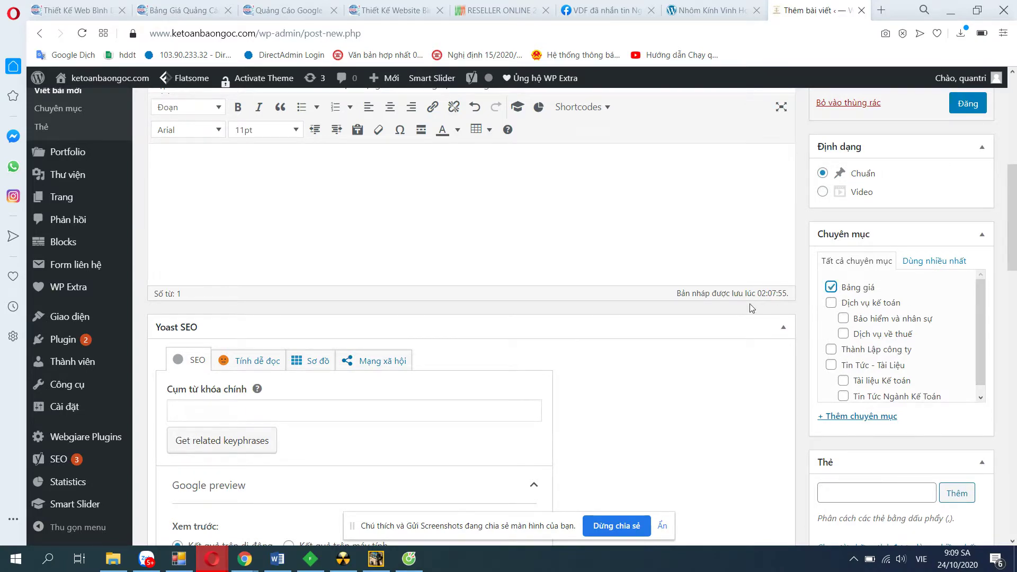
- Retitle the post "Bảng giá kế toán tháng 10" and replace its body text with "Báo cáo thuế"
{"action": "scroll", "coordinate": [329, 175], "scroll_direction": "up", "scroll_amount": 4}
{"action": "left_click_drag", "start_coordinate": [233, 130], "coordinate": [144, 147]}
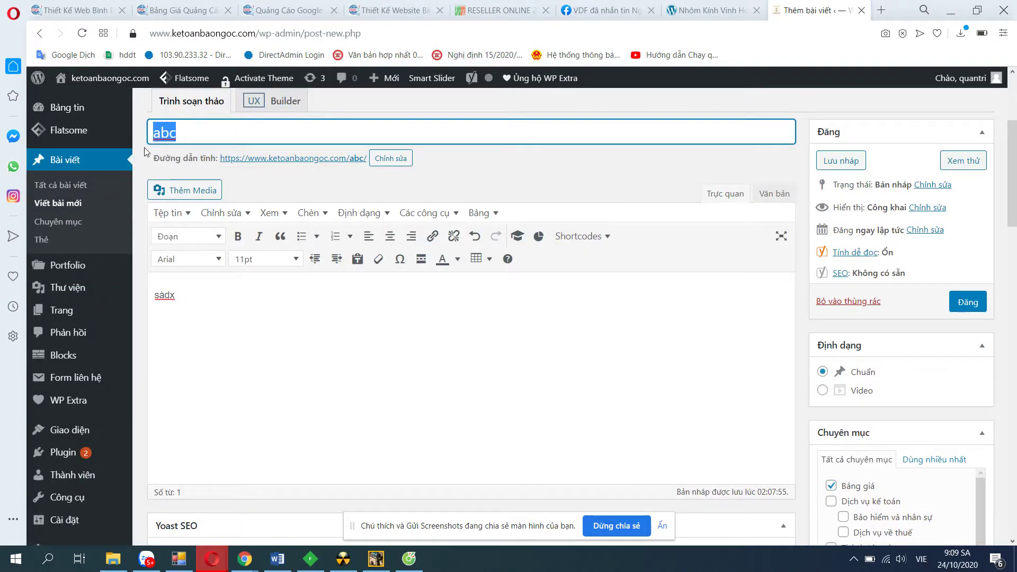
{"action": "type", "text": "ảng"}
{"action": "key", "text": "BackSpace"}
{"action": "key", "text": "BackSpace"}
{"action": "key", "text": "BackSpace"}
{"action": "key", "text": "BackSpace"}
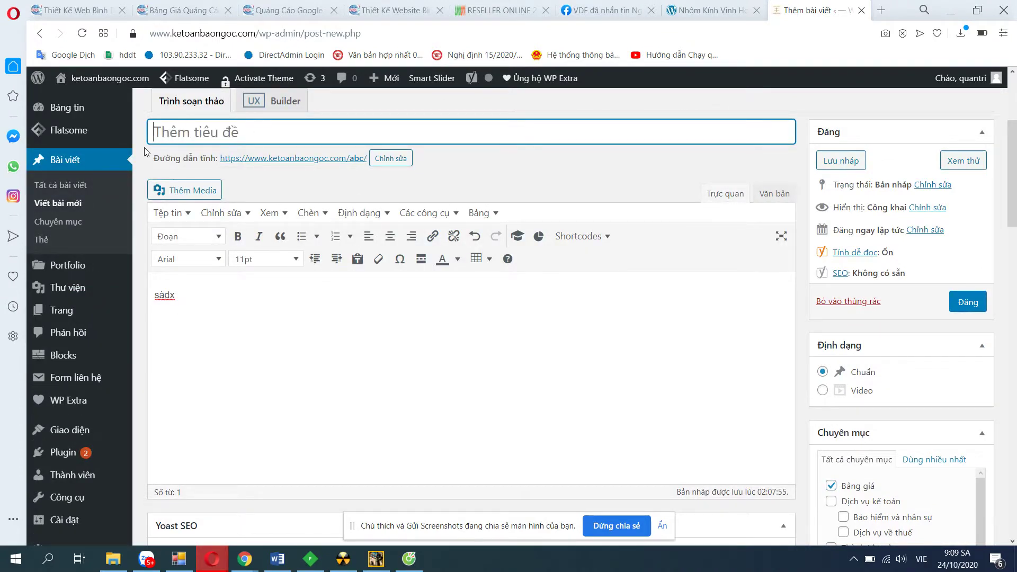
{"action": "type", "text": "Bangr giá kế t"}
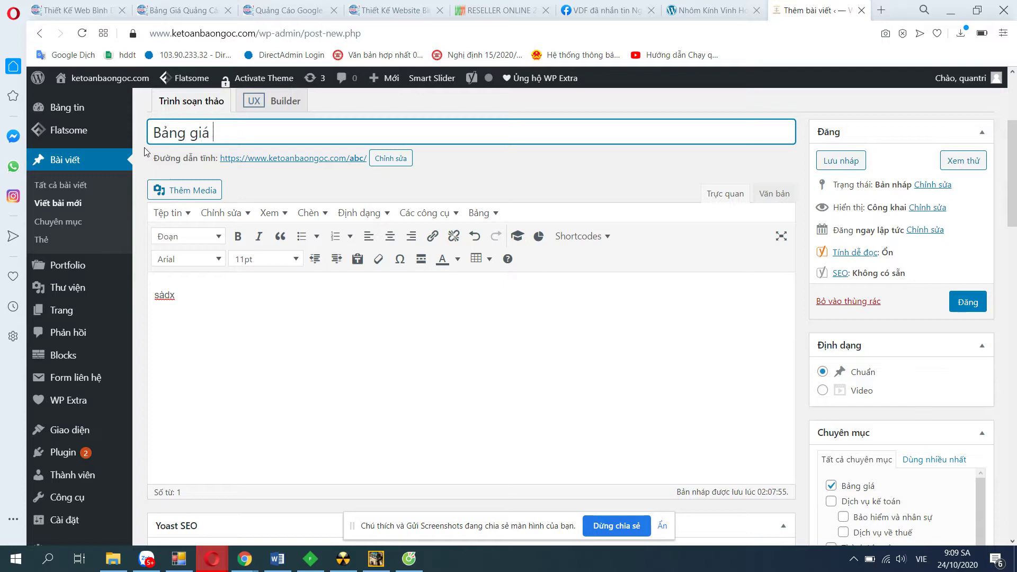
{"action": "type", "text": "oán tháng "}
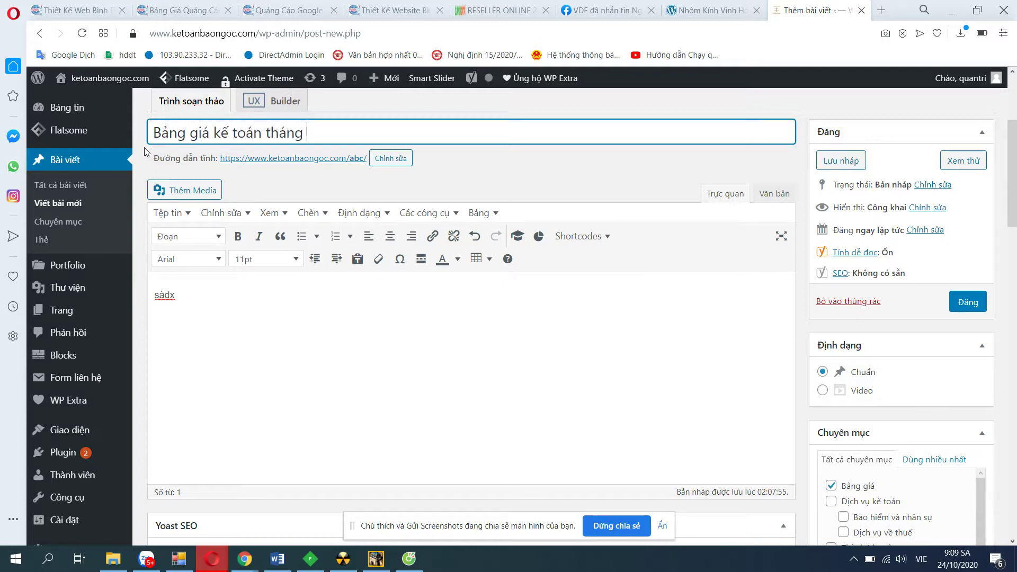
{"action": "type", "text": "10"}
{"action": "left_click_drag", "start_coordinate": [177, 295], "coordinate": [154, 298]}
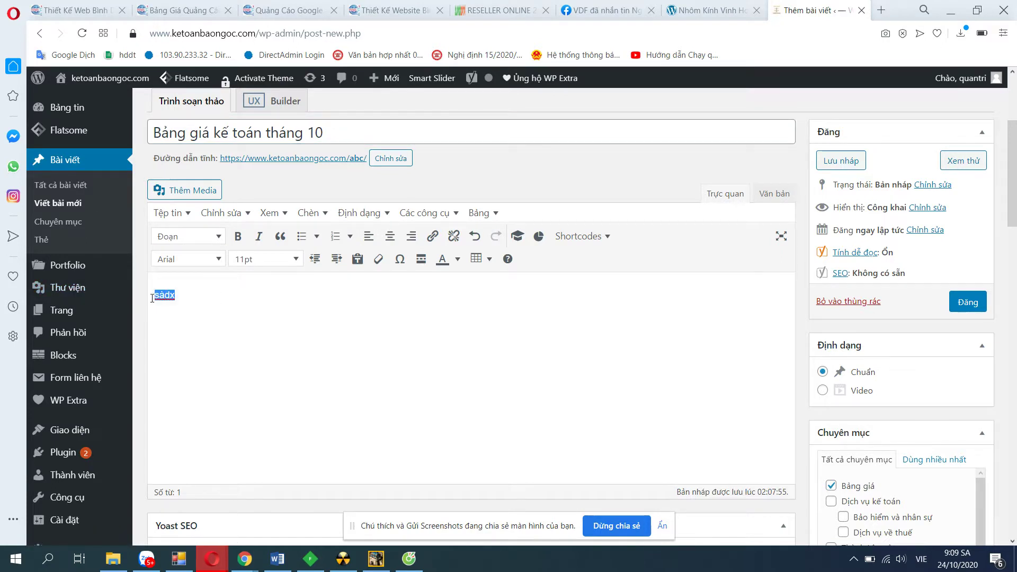
{"action": "type", "text": "Bao cao"}
- Search Google Images for "báo cáo thuế" in a new browser tab
{"action": "scroll", "coordinate": [818, 318], "scroll_direction": "down", "scroll_amount": 8}
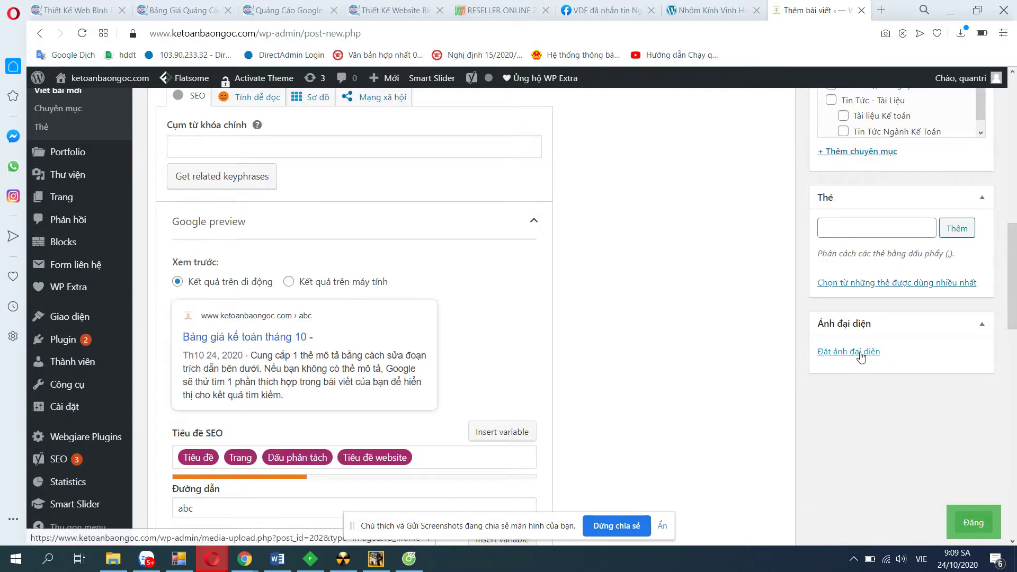
{"action": "left_click", "coordinate": [879, 16]}
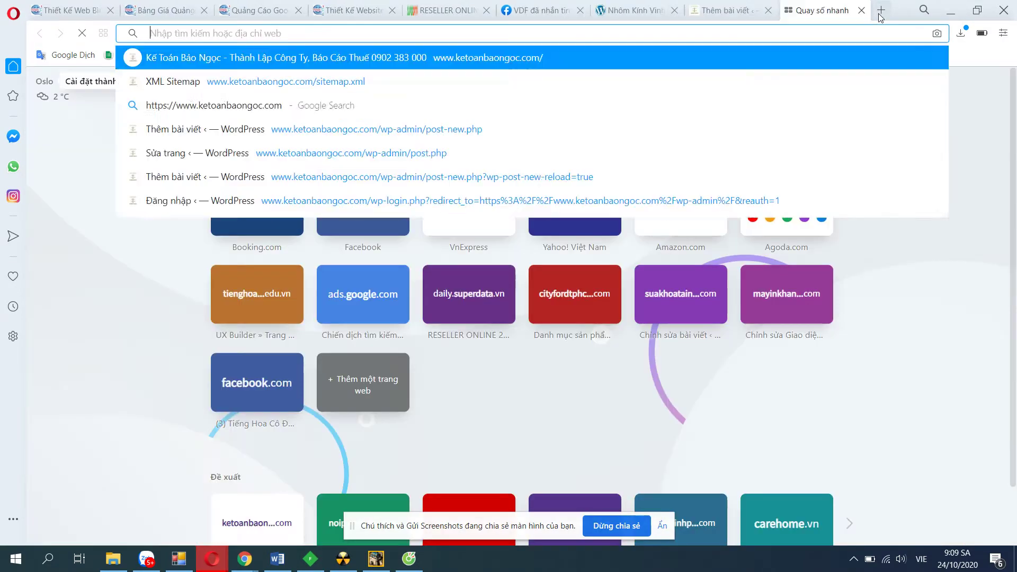
{"action": "type", "text": "go"}
{"action": "key", "text": "Return"}
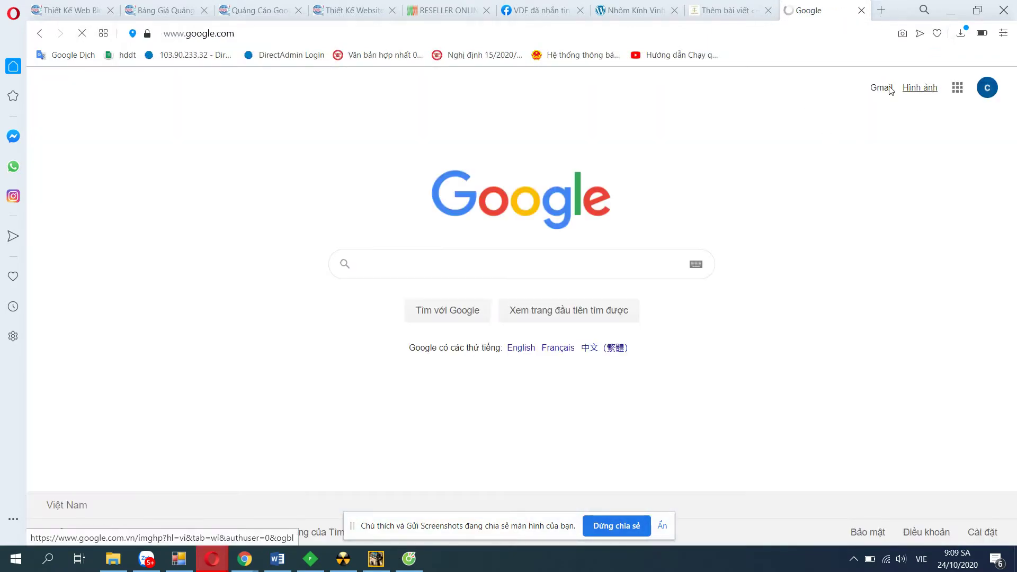
{"action": "left_click", "coordinate": [905, 88]}
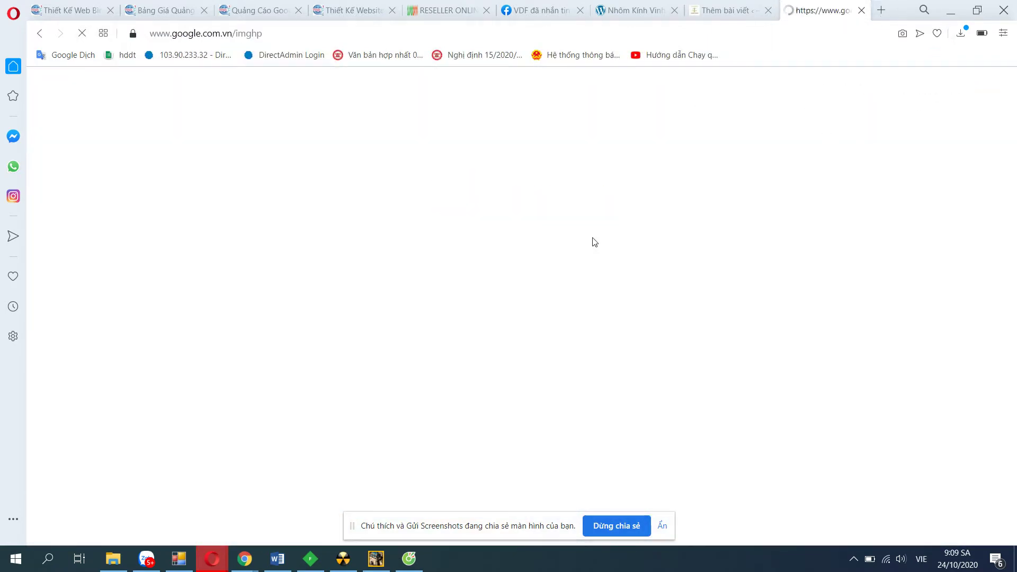
{"action": "type", "text": "ba"}
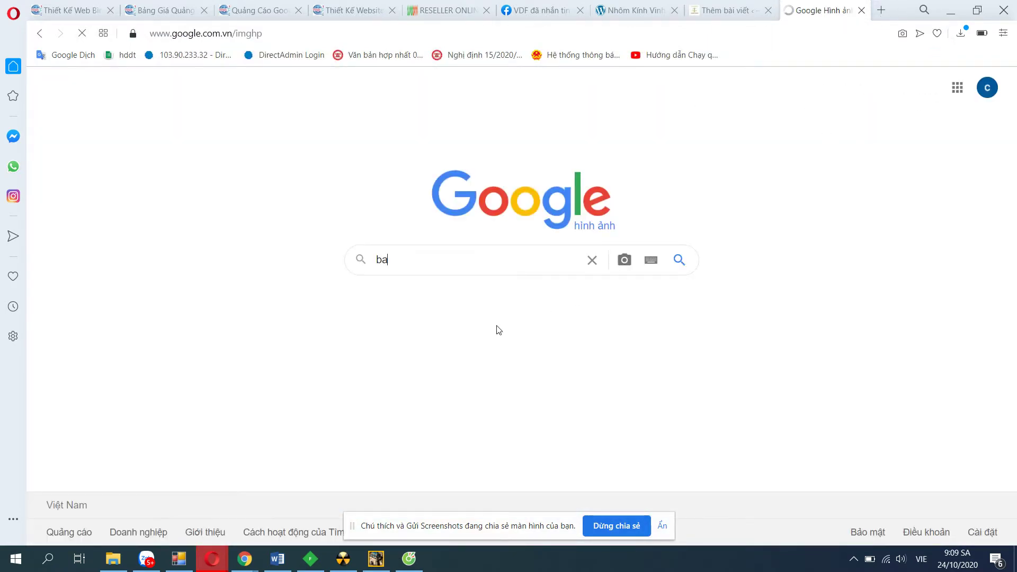
{"action": "type", "text": "o cáo thuế"}
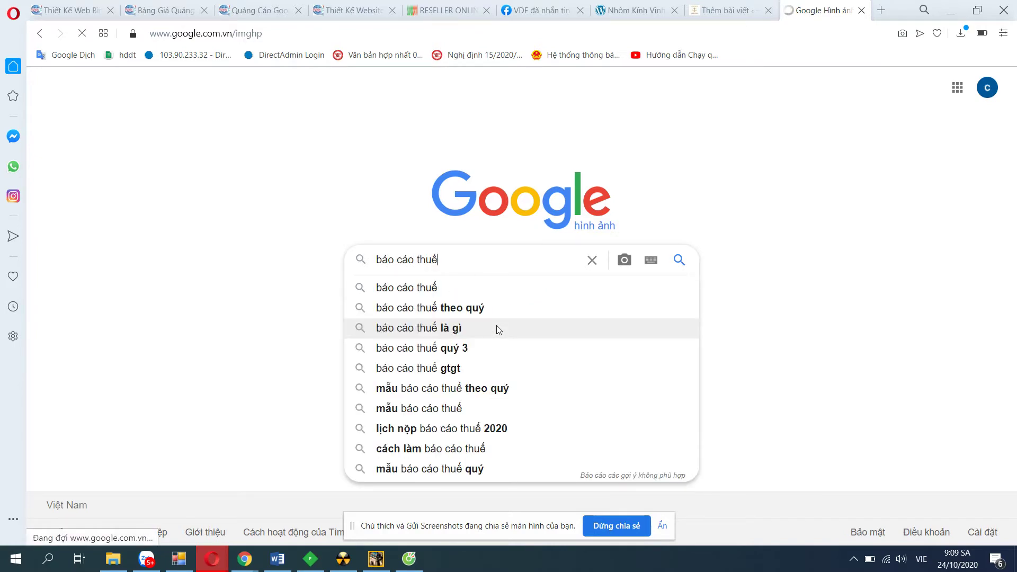
{"action": "key", "text": "Return"}
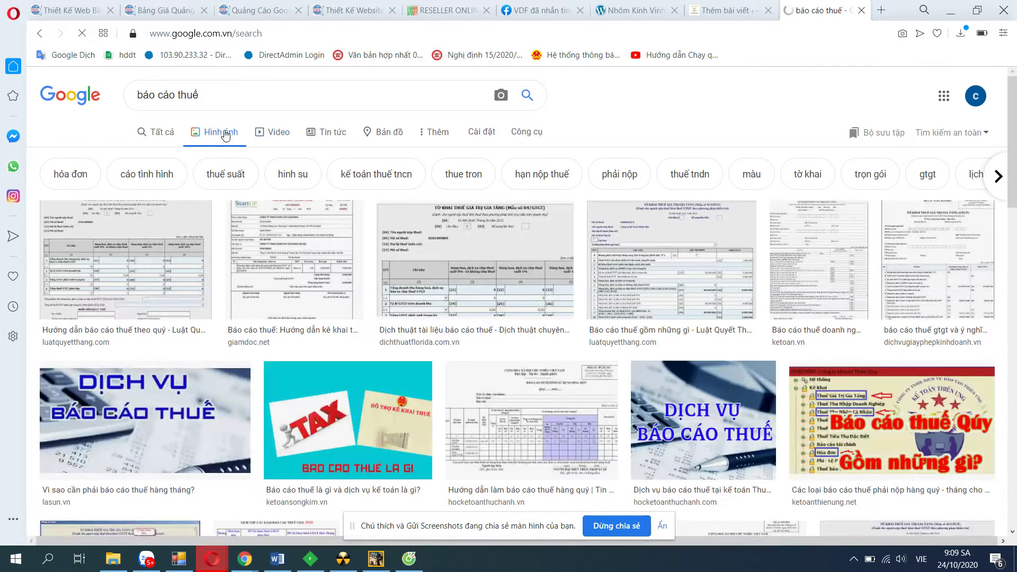
- Save the turquoise TAX image captioned "Báo cáo thuế là gì" to the Desktop as dich-vu-bao-cao-thue-la-gi in JPEG format
{"action": "left_click", "coordinate": [376, 411]}
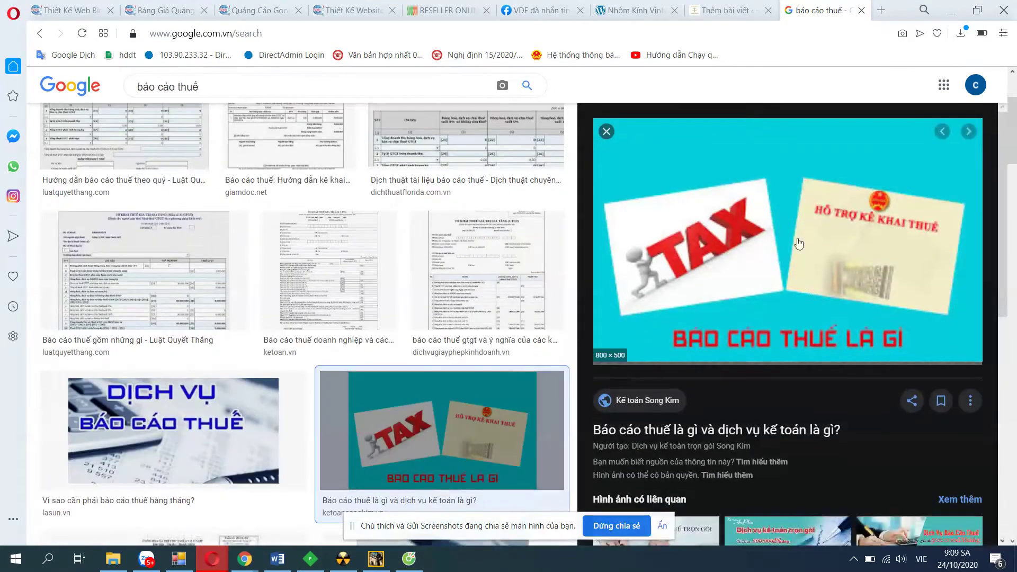
{"action": "right_click", "coordinate": [798, 243]}
{"action": "right_click", "coordinate": [807, 225]}
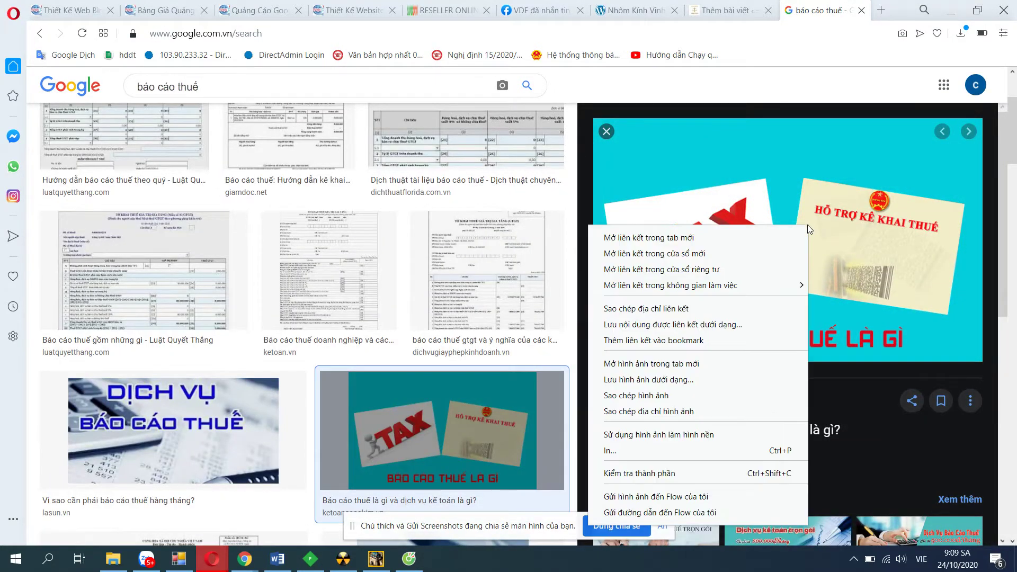
{"action": "left_click", "coordinate": [650, 379]}
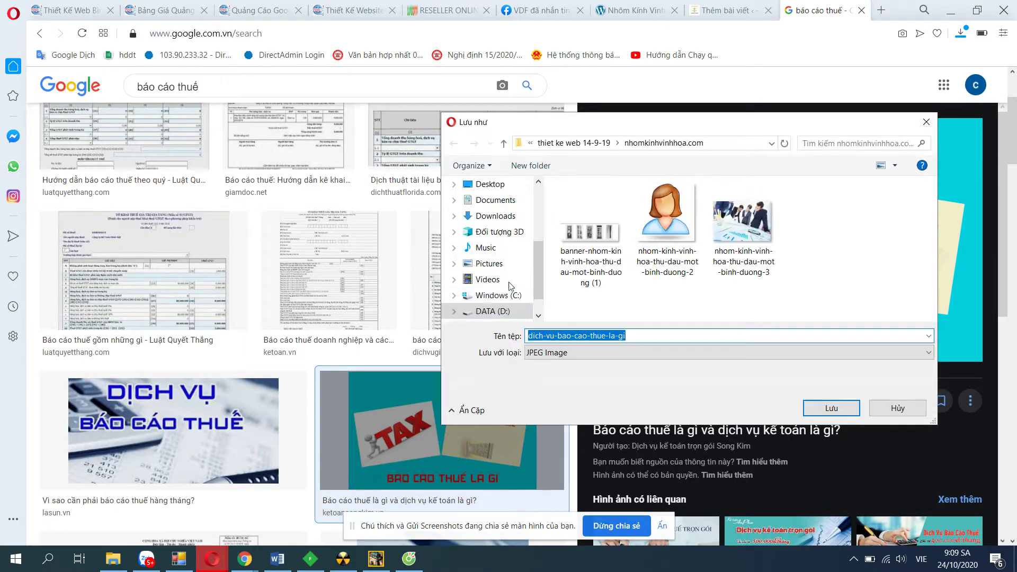
{"action": "left_click", "coordinate": [497, 186]}
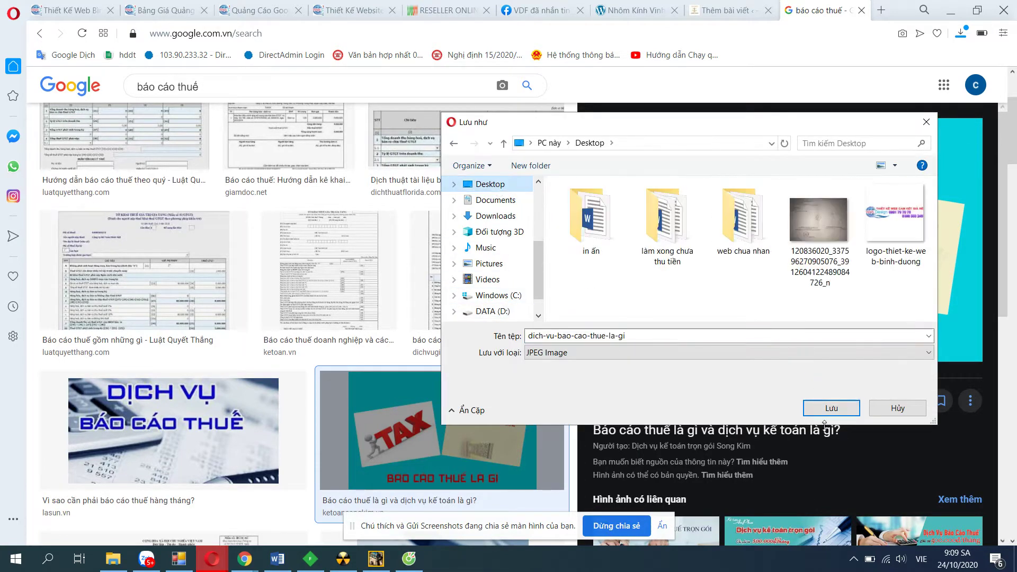
{"action": "left_click", "coordinate": [830, 408]}
- Return to the WordPress post, upload dich-vu-bao-cao-thue-la-gi from the Desktop and set it as the featured image
{"action": "left_click", "coordinate": [765, 5]}
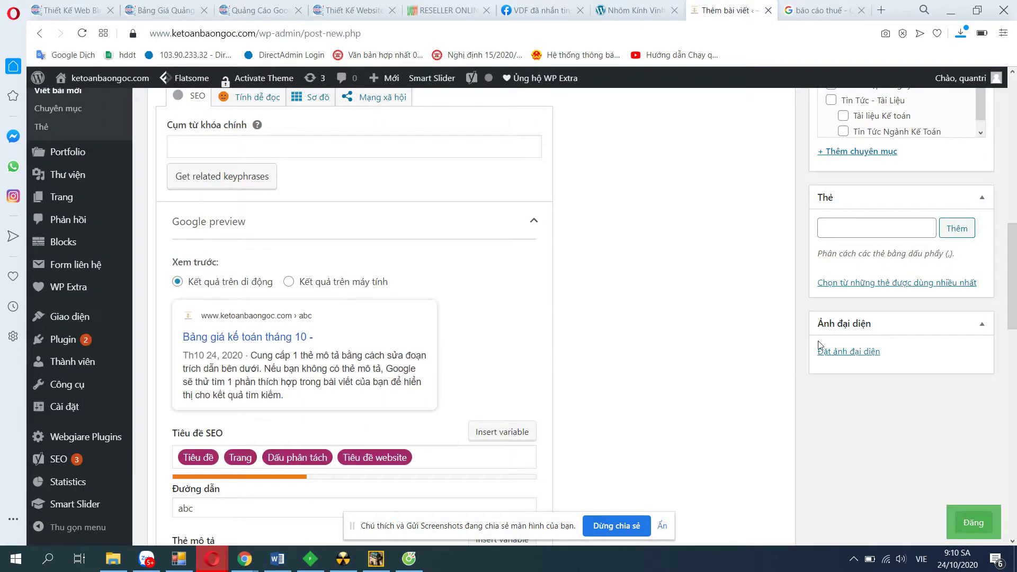
{"action": "left_click", "coordinate": [854, 351]}
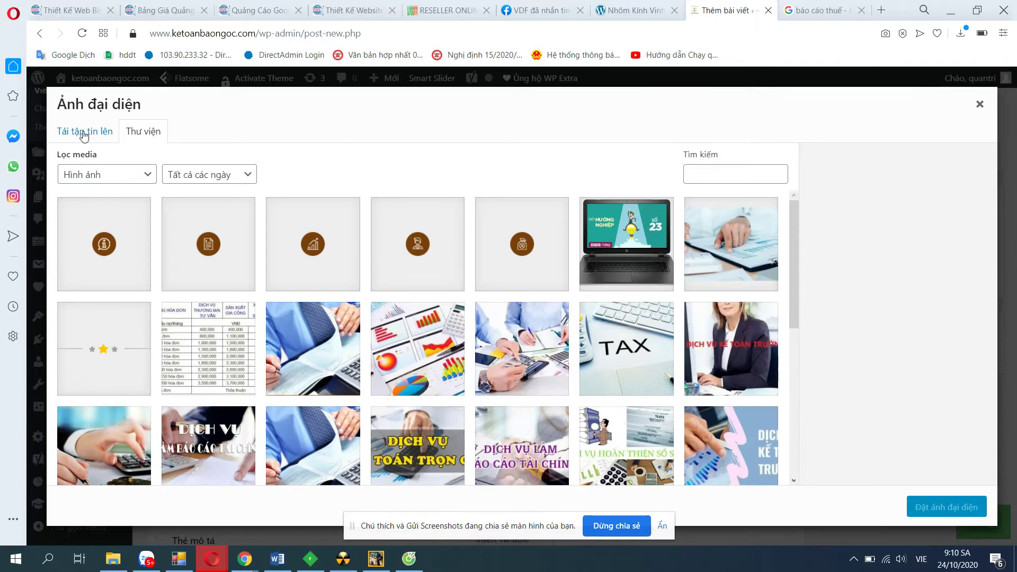
{"action": "left_click", "coordinate": [103, 136]}
{"action": "left_click", "coordinate": [517, 320]}
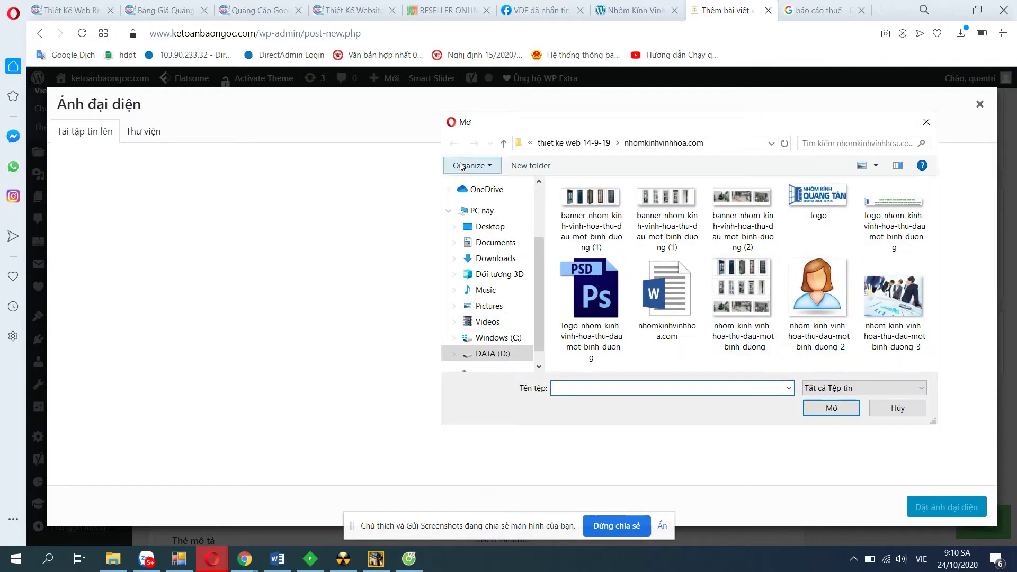
{"action": "left_click", "coordinate": [489, 228]}
{"action": "scroll", "coordinate": [838, 264], "scroll_direction": "down", "scroll_amount": 3}
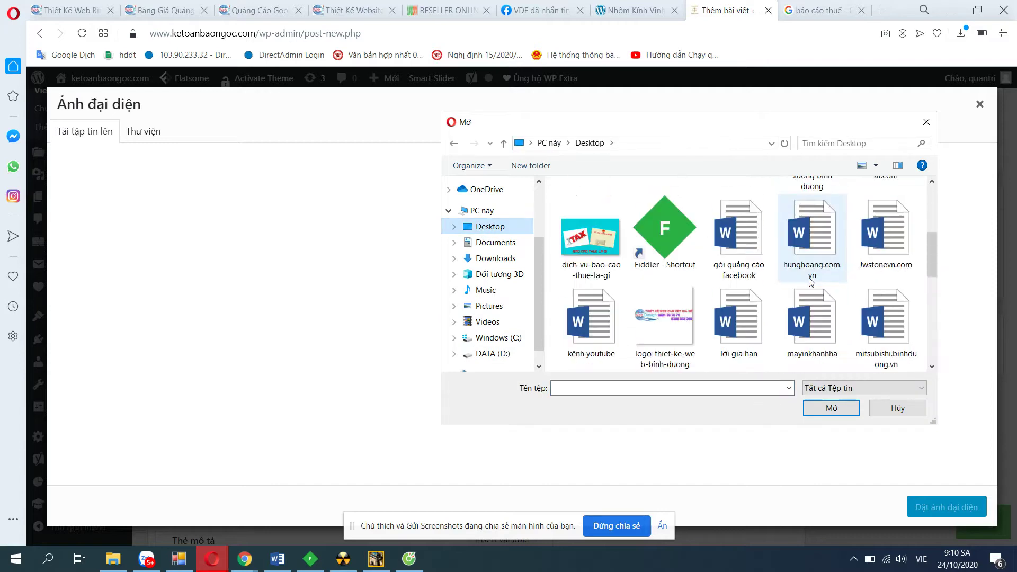
{"action": "left_click", "coordinate": [591, 239]}
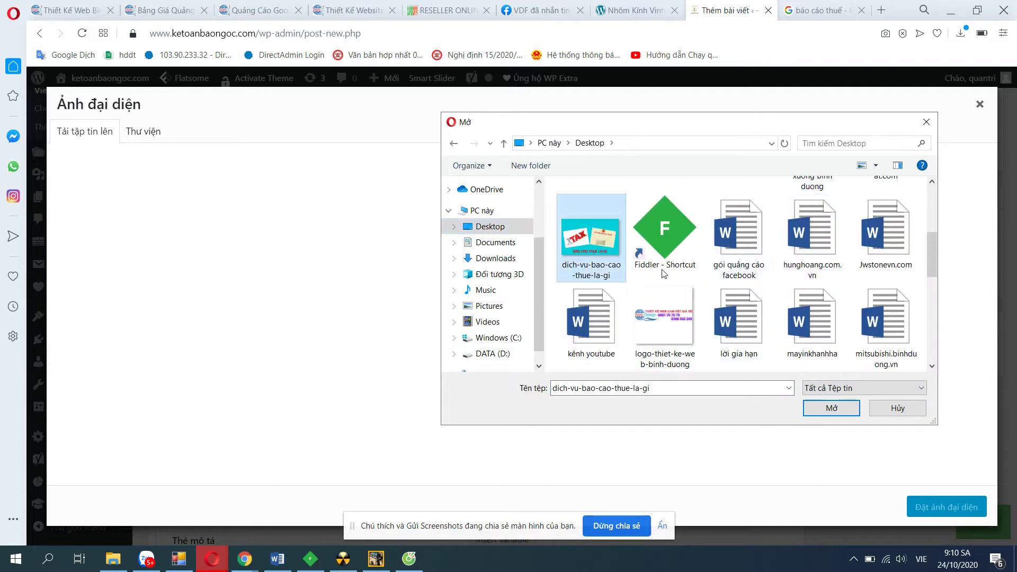
{"action": "left_click", "coordinate": [831, 409]}
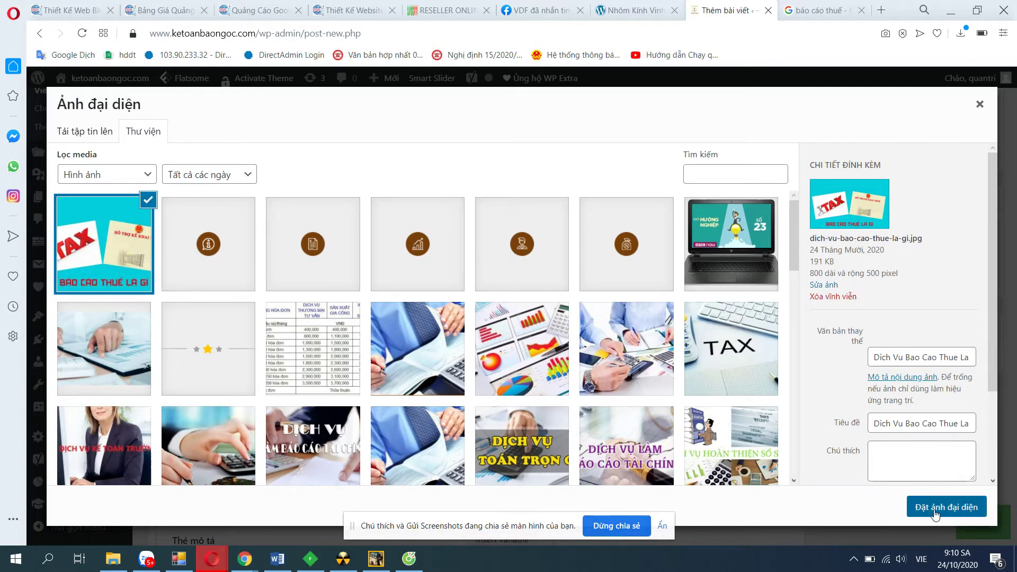
{"action": "left_click", "coordinate": [933, 511]}
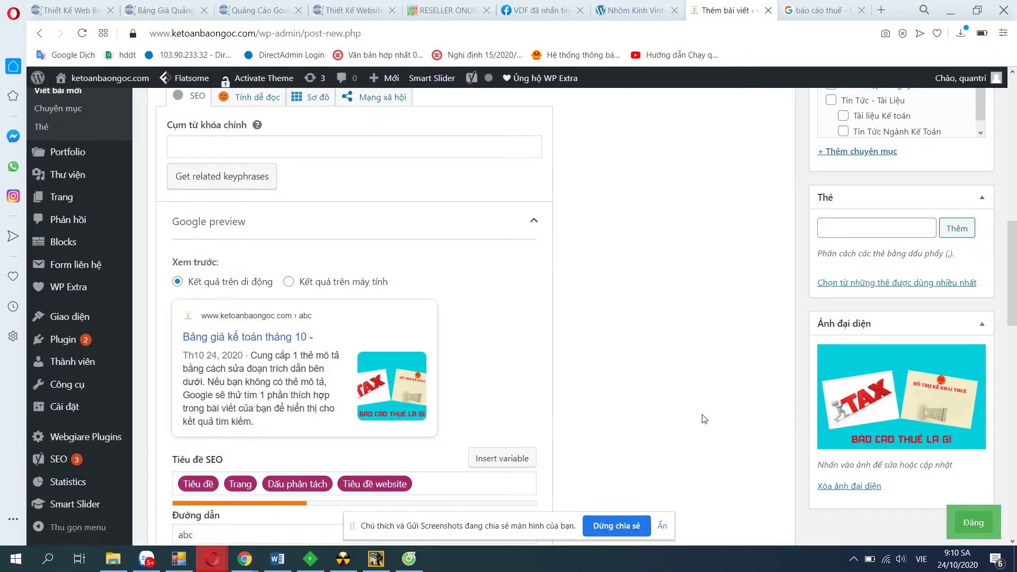
- Review the post's title, body, featured image and Yoast SEO section
{"action": "scroll", "coordinate": [704, 419], "scroll_direction": "down", "scroll_amount": 8}
{"action": "scroll", "coordinate": [704, 420], "scroll_direction": "up", "scroll_amount": 20}
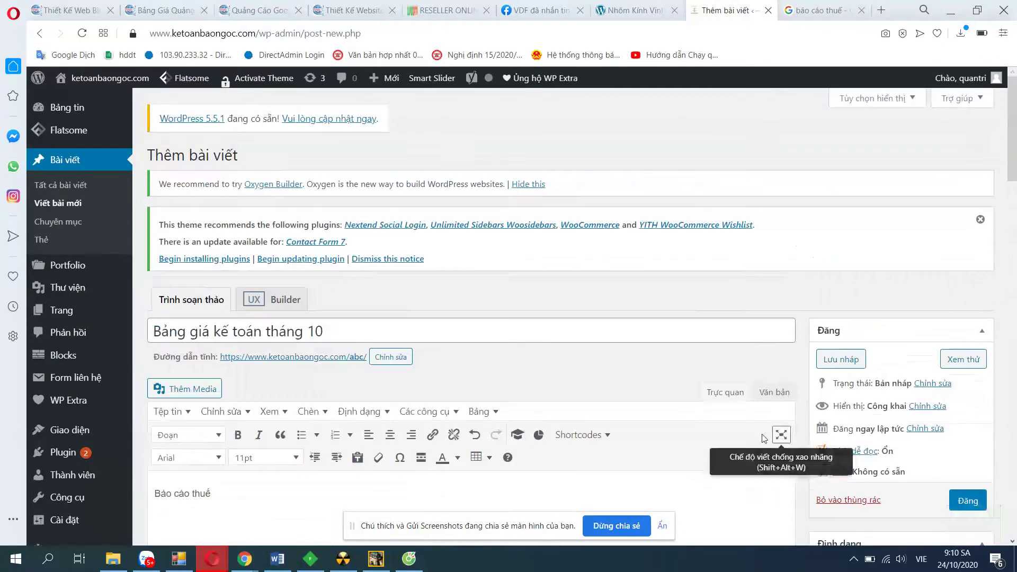
{"action": "scroll", "coordinate": [493, 397], "scroll_direction": "down", "scroll_amount": 10}
{"action": "scroll", "coordinate": [489, 375], "scroll_direction": "up", "scroll_amount": 8}
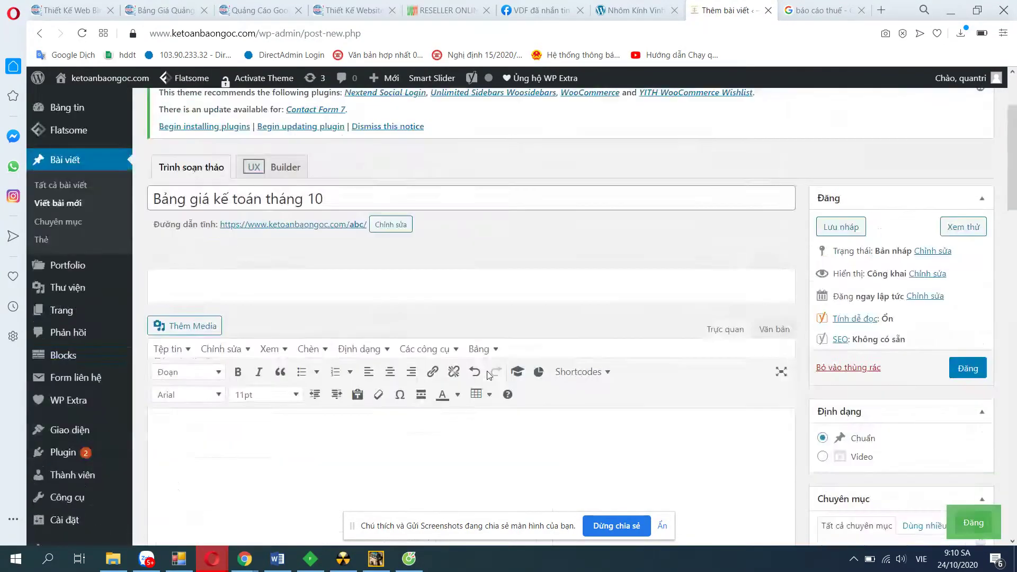
{"action": "scroll", "coordinate": [490, 375], "scroll_direction": "down", "scroll_amount": 10}
{"action": "scroll", "coordinate": [182, 152], "scroll_direction": "up", "scroll_amount": 3}
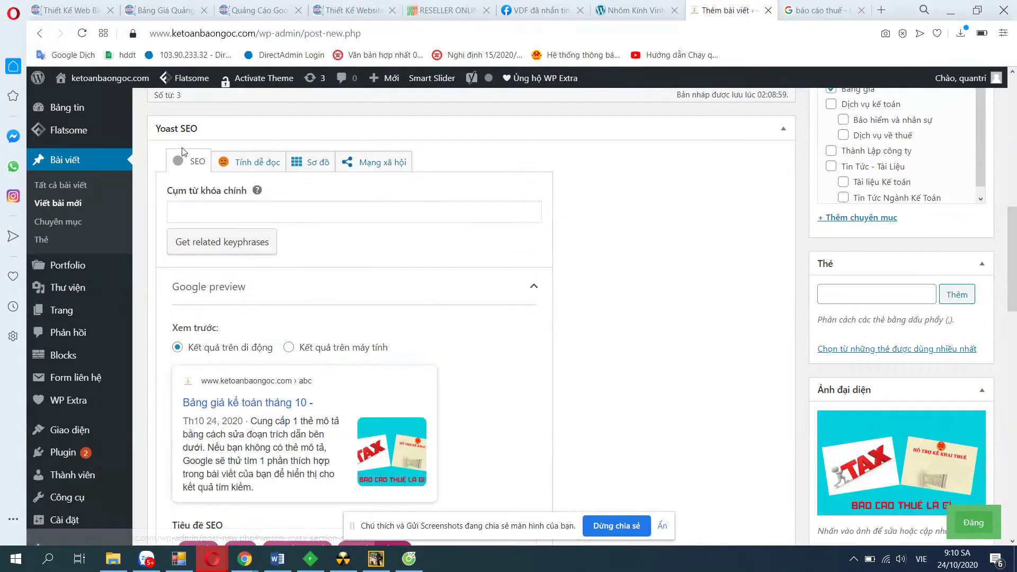
{"action": "scroll", "coordinate": [215, 265], "scroll_direction": "up", "scroll_amount": 12}
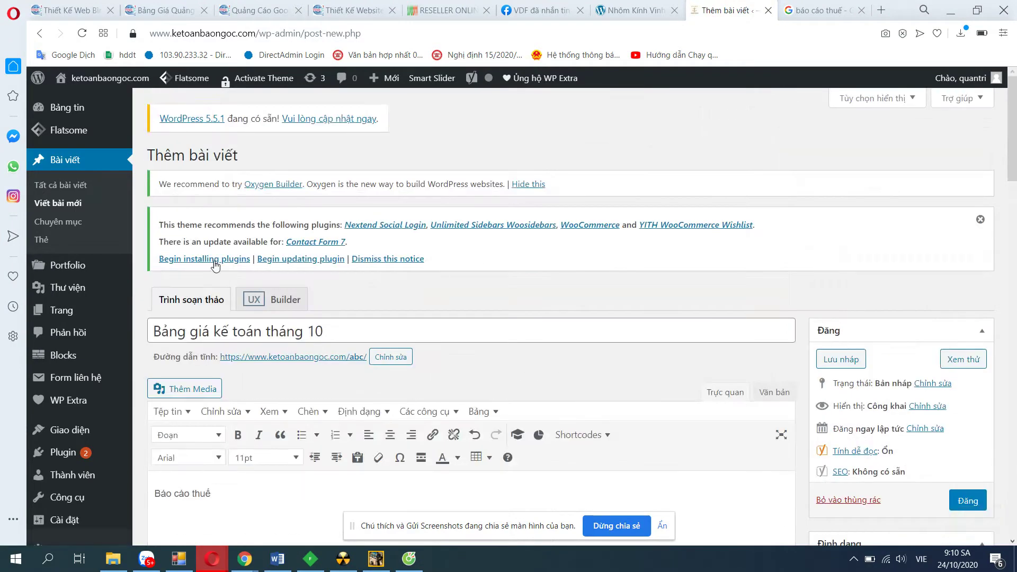
- Copy the post title "Bảng giá kế toán tháng 10" into the Yoast SEO focus keyphrase
{"action": "left_click", "coordinate": [374, 334]}
{"action": "key", "text": "ctrl+a"}
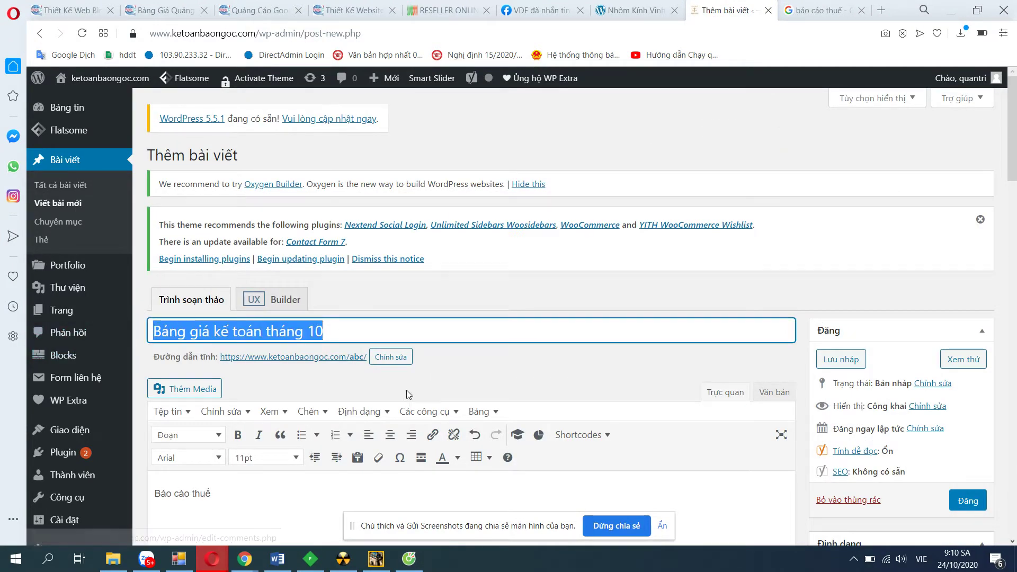
{"action": "key", "text": "ctrl+c"}
{"action": "scroll", "coordinate": [402, 474], "scroll_direction": "down", "scroll_amount": 9}
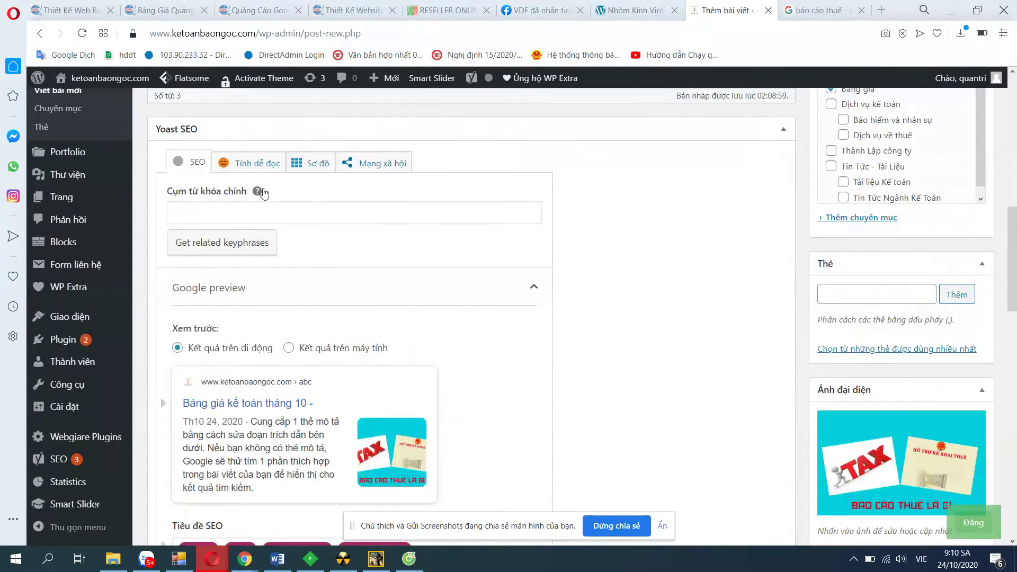
{"action": "left_click", "coordinate": [252, 208]}
{"action": "key", "text": "ctrl+v"}
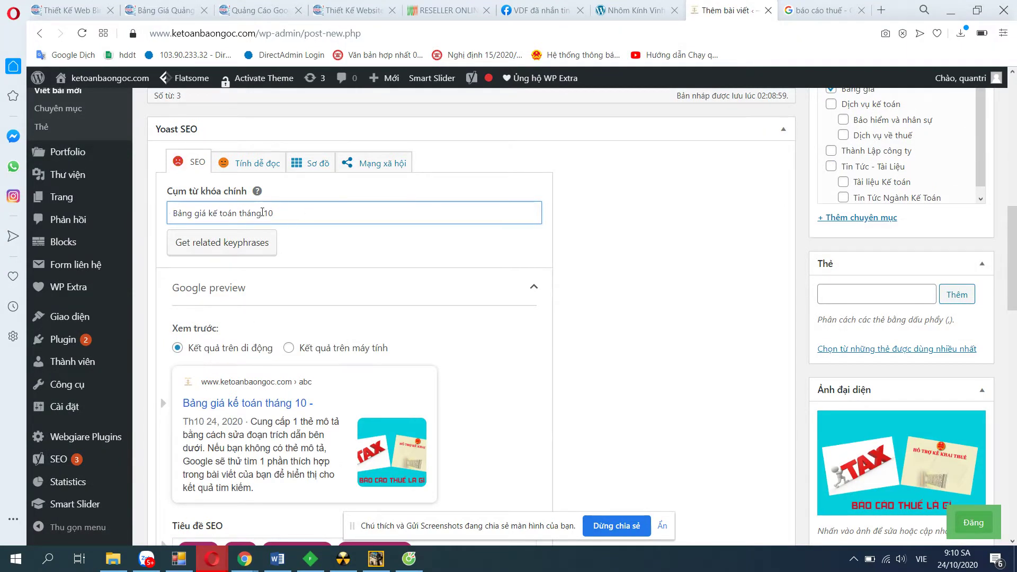
- Add "Bảng giá kế toán tháng 10" as a tag of the post
{"action": "left_click", "coordinate": [842, 295]}
{"action": "key", "text": "ctrl+v"}
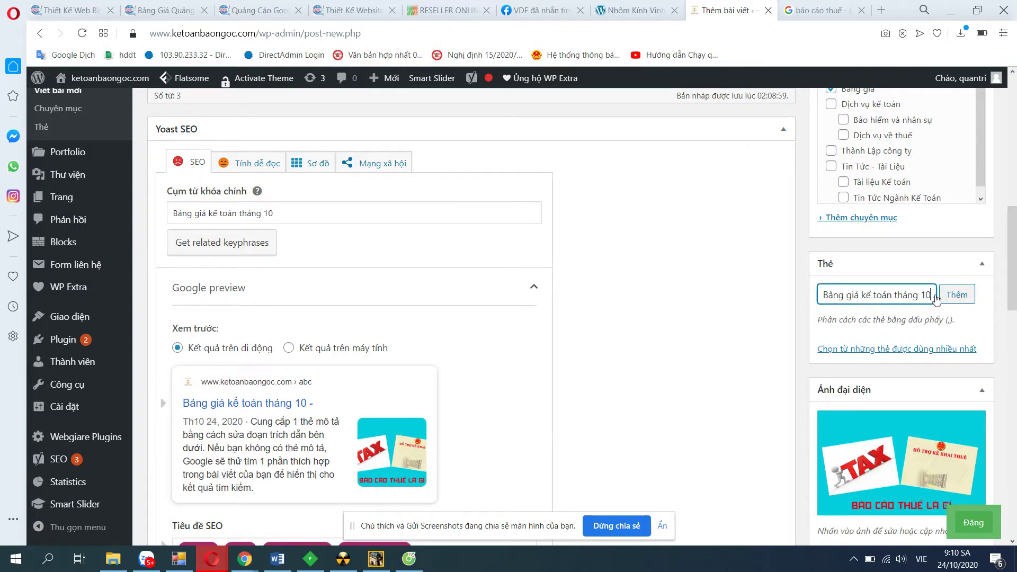
{"action": "left_click", "coordinate": [968, 300]}
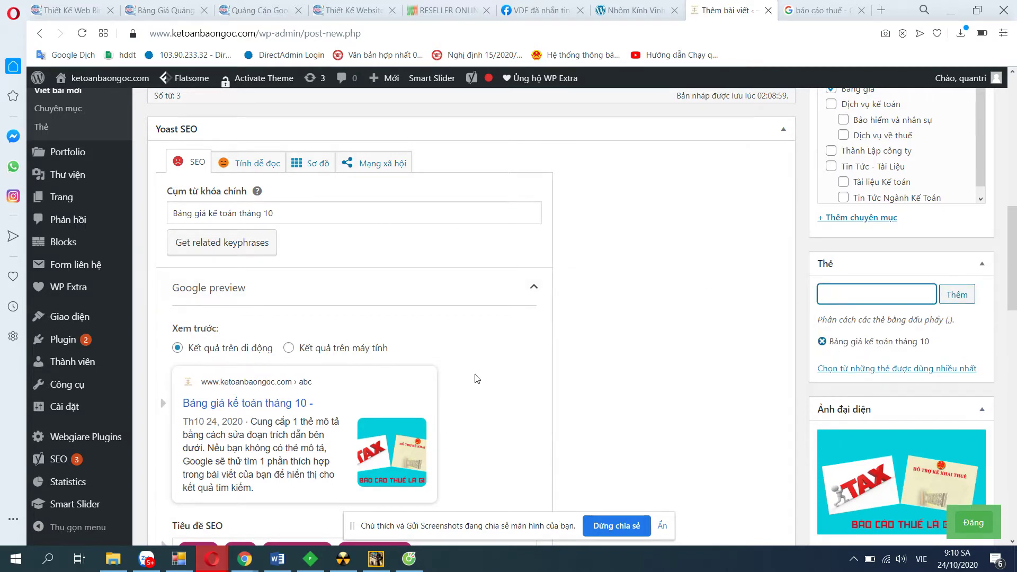
- Set the Yoast meta description to "Bảng giá kế toán tháng 10"
{"action": "scroll", "coordinate": [477, 378], "scroll_direction": "down", "scroll_amount": 6}
{"action": "left_click", "coordinate": [218, 316]}
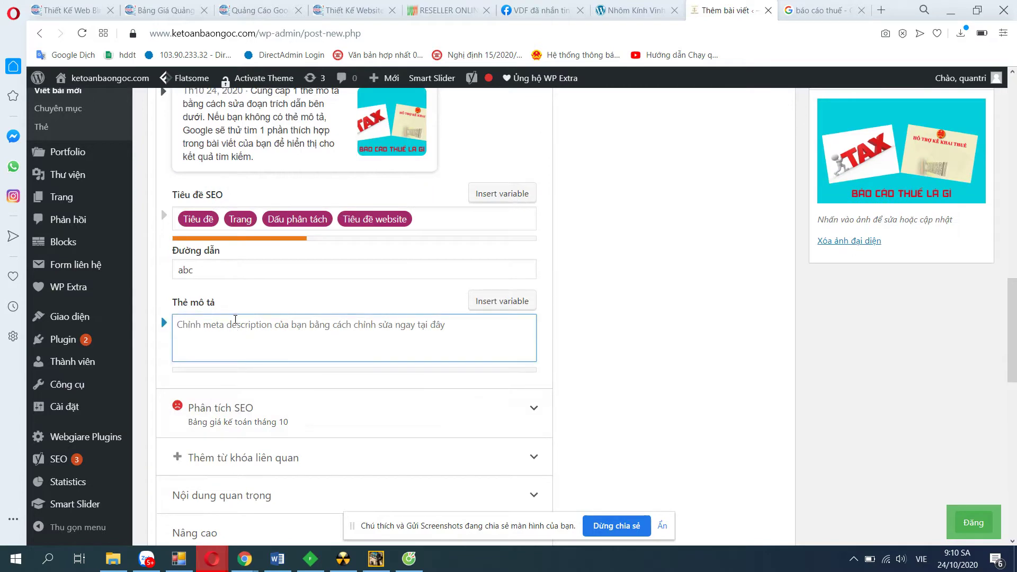
{"action": "key", "text": "ctrl+v"}
{"action": "scroll", "coordinate": [280, 403], "scroll_direction": "up", "scroll_amount": 2}
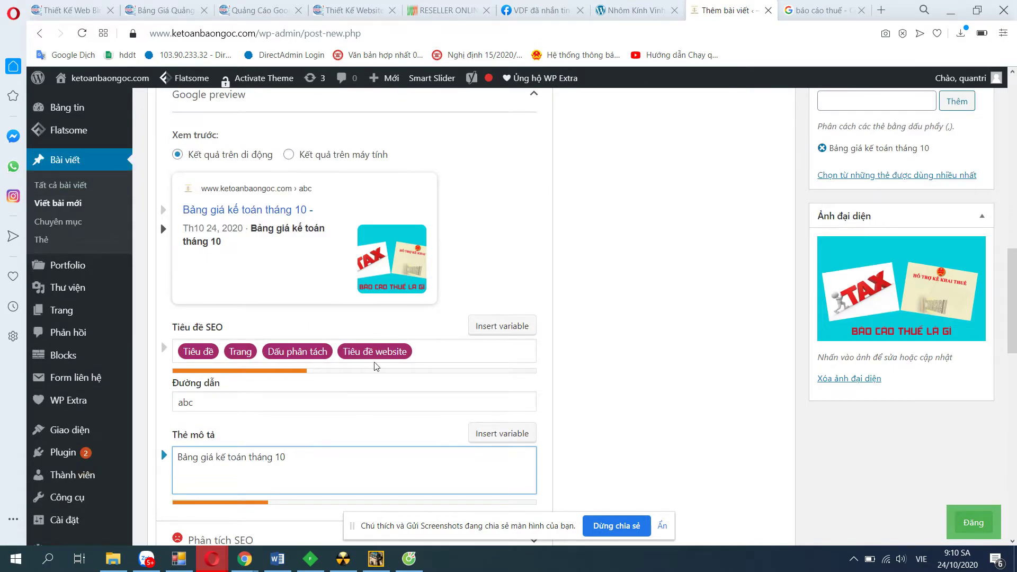
{"action": "scroll", "coordinate": [374, 371], "scroll_direction": "up", "scroll_amount": 1}
{"action": "scroll", "coordinate": [369, 391], "scroll_direction": "down", "scroll_amount": 2}
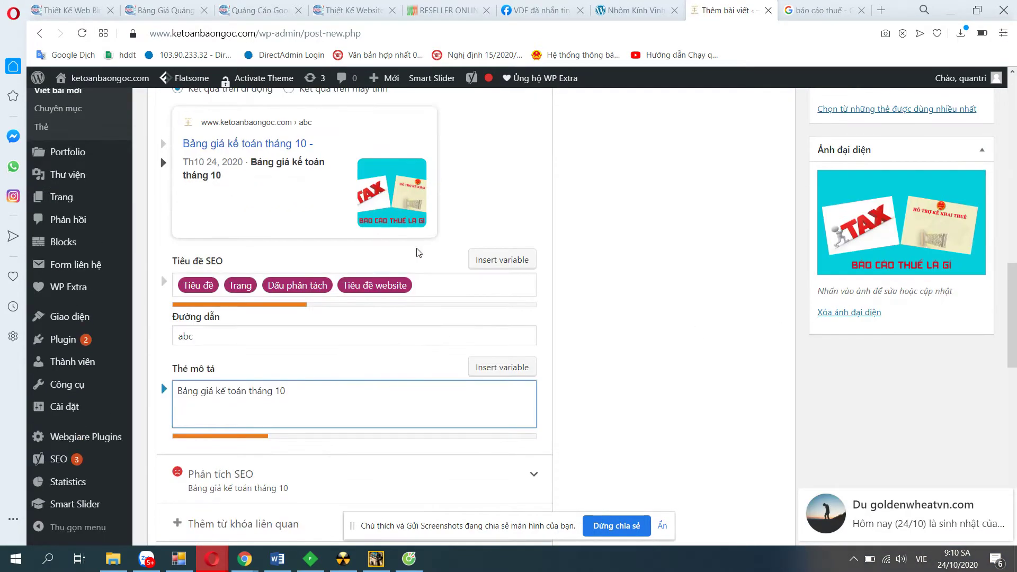
- Open the ketoanbaongoc.com homepage in a new browser tab and find the contact information in its footer
{"action": "left_click", "coordinate": [428, 283]}
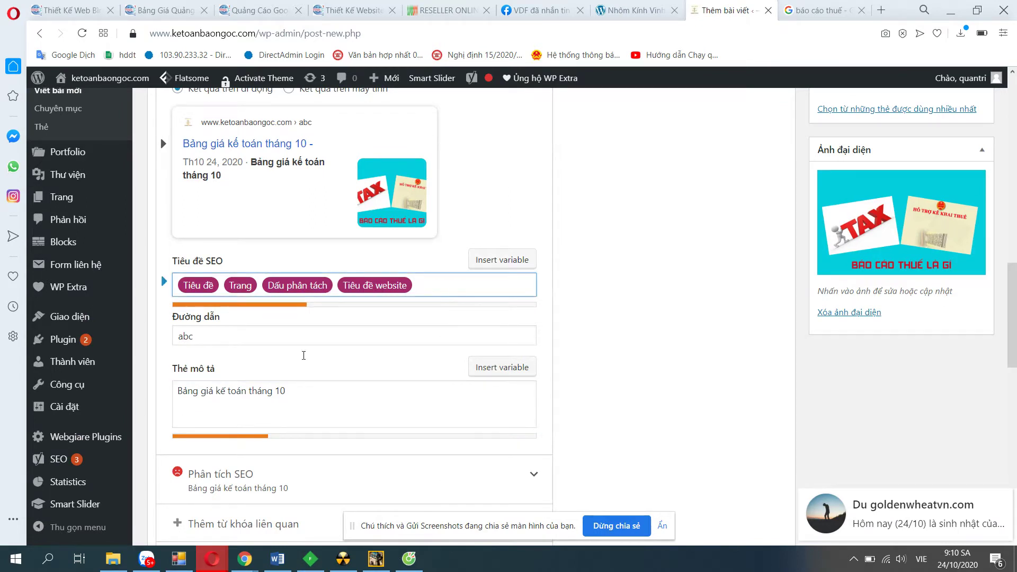
{"action": "right_click", "coordinate": [119, 78]}
{"action": "left_click", "coordinate": [154, 89]}
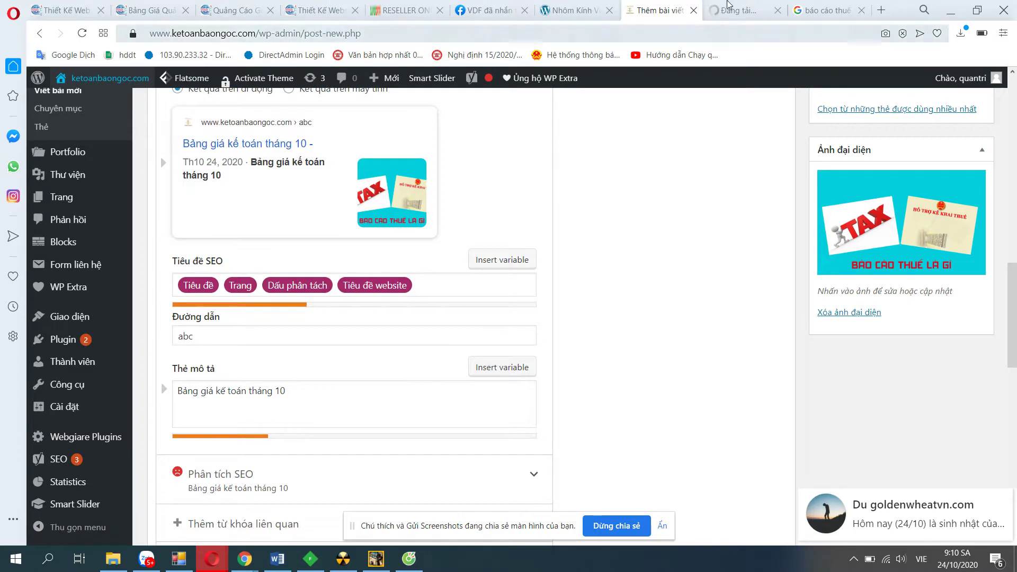
{"action": "left_click", "coordinate": [750, 5]}
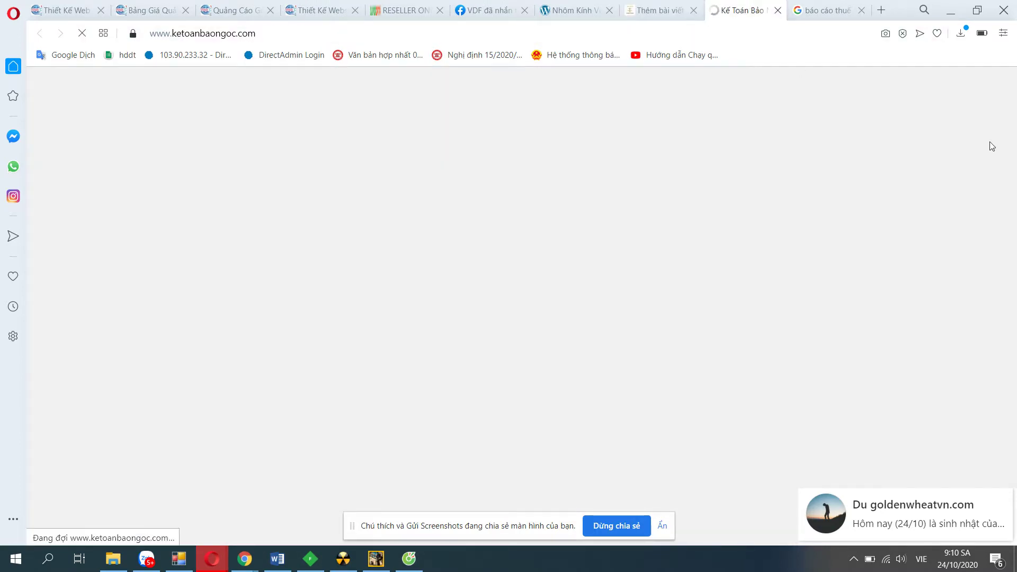
{"action": "scroll", "coordinate": [502, 354], "scroll_direction": "down", "scroll_amount": 15}
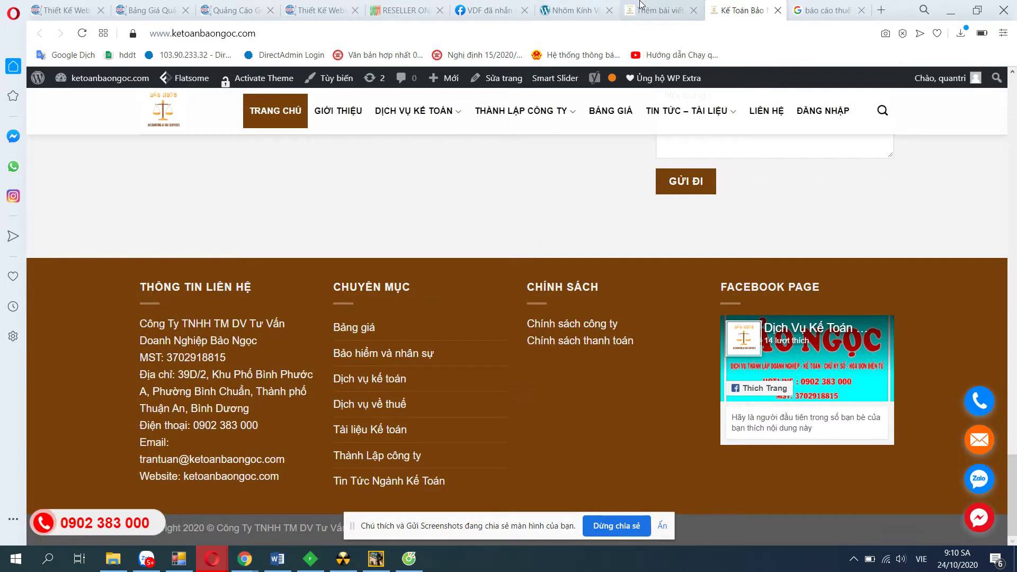
- Return to the post editor and append "Kế Toán Bảo Ngọc" after the variables in the Yoast SEO title
{"action": "left_click", "coordinate": [642, 6]}
{"action": "left_click", "coordinate": [442, 285]}
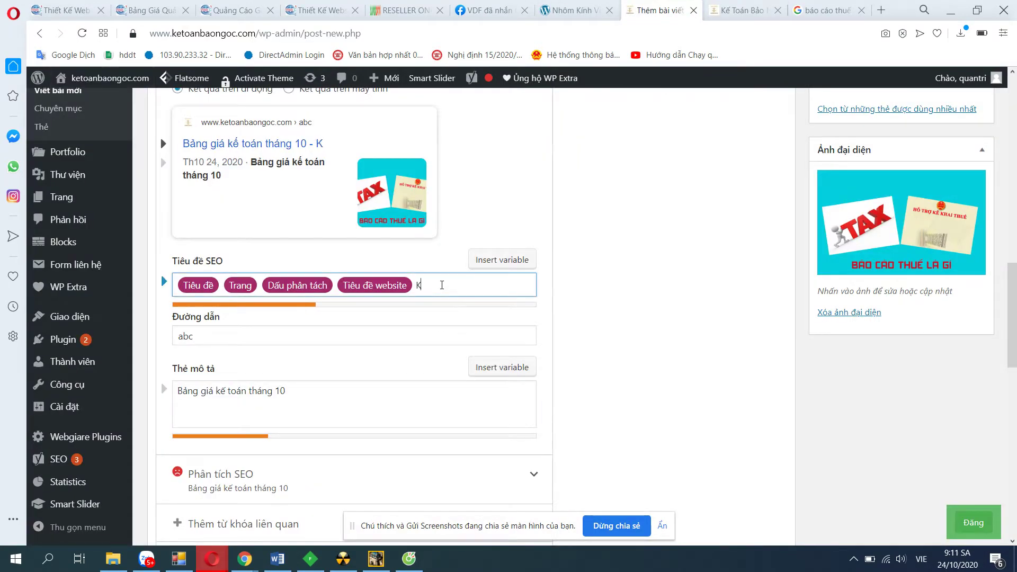
{"action": "scroll", "coordinate": [445, 286], "scroll_direction": "up", "scroll_amount": 1}
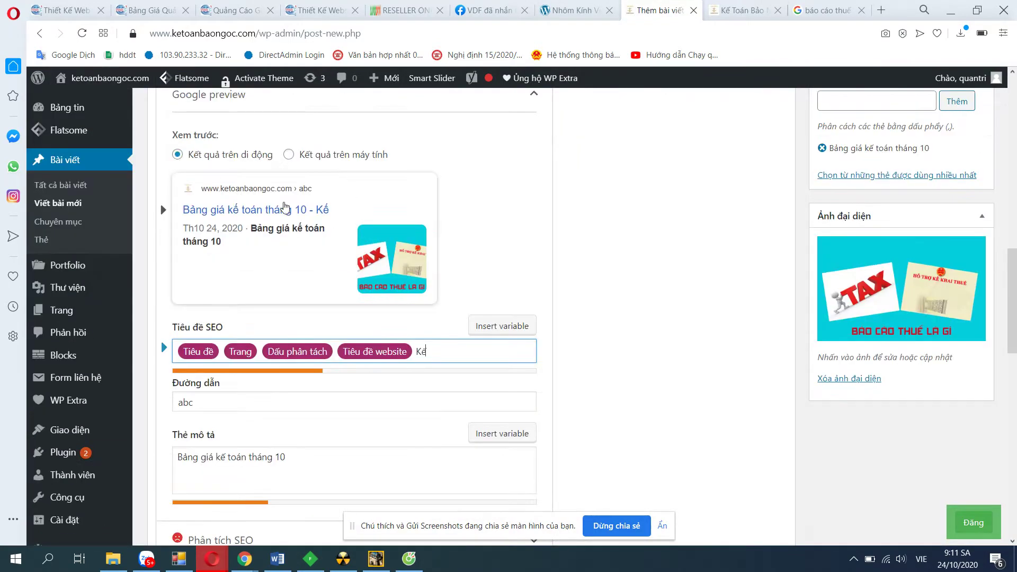
{"action": "type", "text": "Kế Taons"}
{"action": "key", "text": "BackSpace"}
{"action": "key", "text": "BackSpace"}
{"action": "key", "text": "BackSpace"}
{"action": "key", "text": "BackSpace"}
{"action": "type", "text": "oan"}
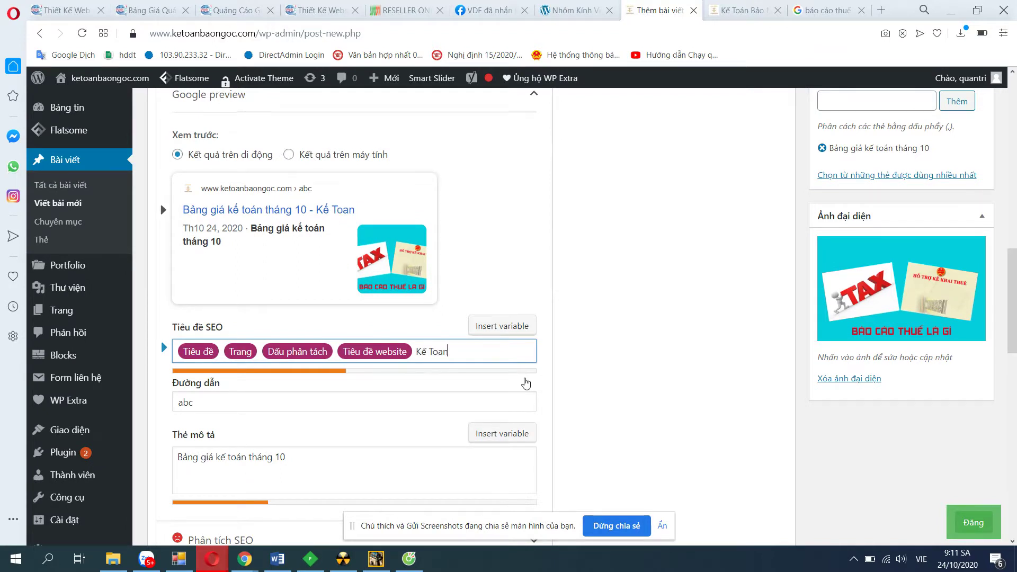
{"action": "key", "text": "BackSpace"}
{"action": "key", "text": "BackSpace"}
{"action": "type", "text": "án Bảo Ngoc"}
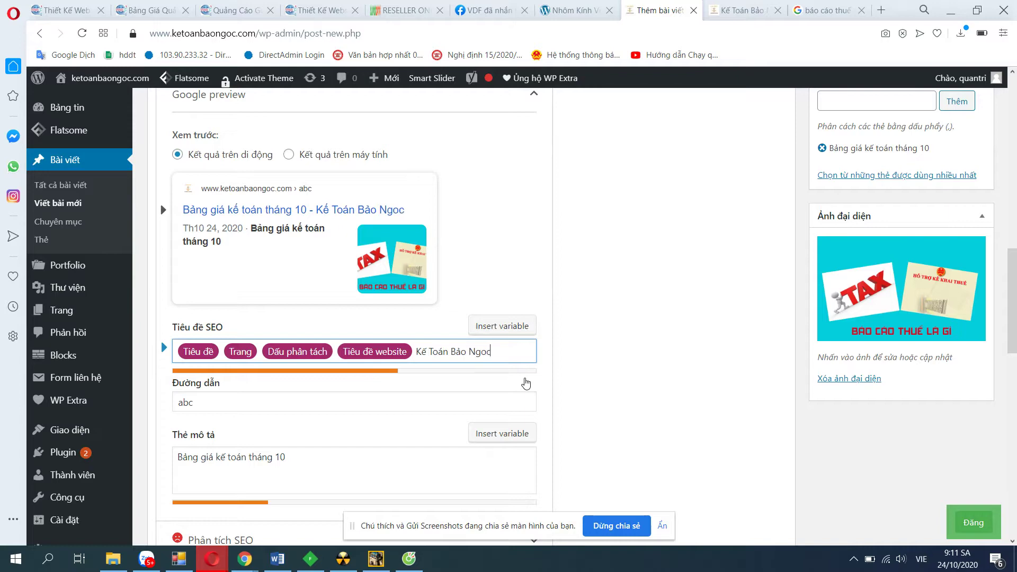
- Copy the "Điện thoại" line from the site footer to the end of the SEO title and remove its colon
{"action": "left_click", "coordinate": [711, 8]}
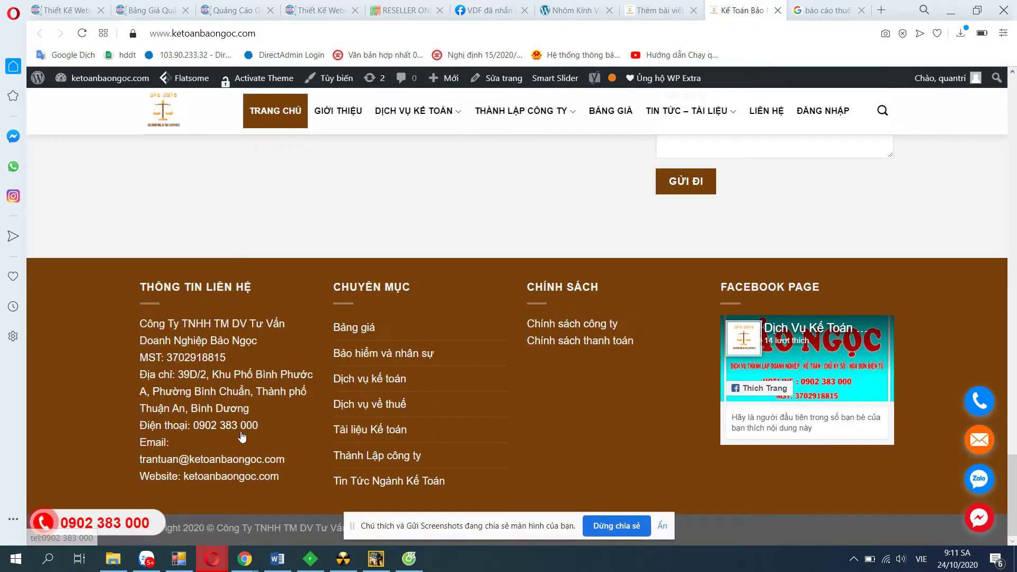
{"action": "mouse_move", "coordinate": [260, 425]}
{"action": "left_mouse_down"}
{"action": "mouse_move", "coordinate": [129, 425]}
{"action": "mouse_move", "coordinate": [269, 424]}
{"action": "left_mouse_up"}
{"action": "key", "text": "ctrl+c"}
{"action": "left_click", "coordinate": [654, 10]}
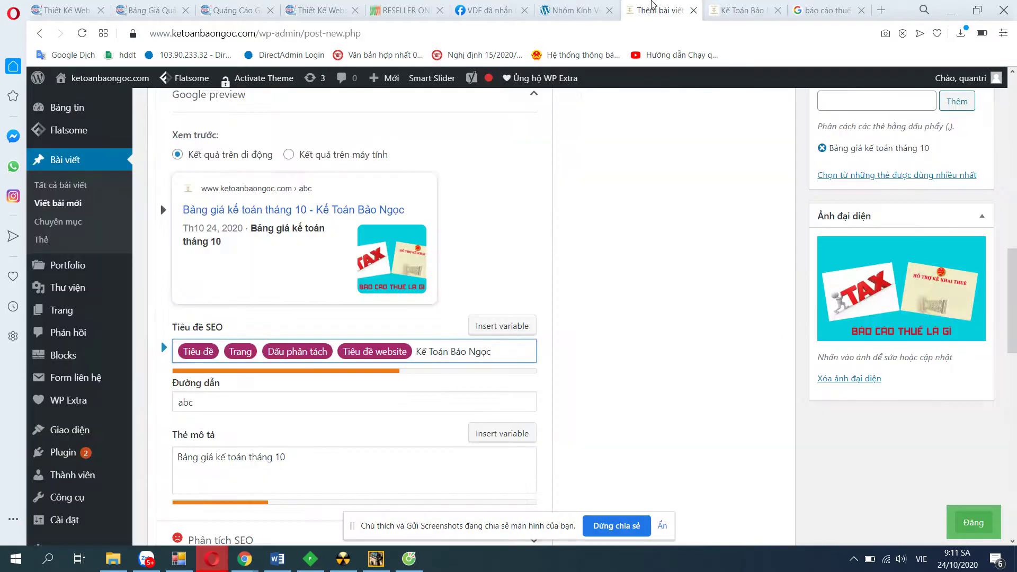
{"action": "key", "text": "ctrl+v"}
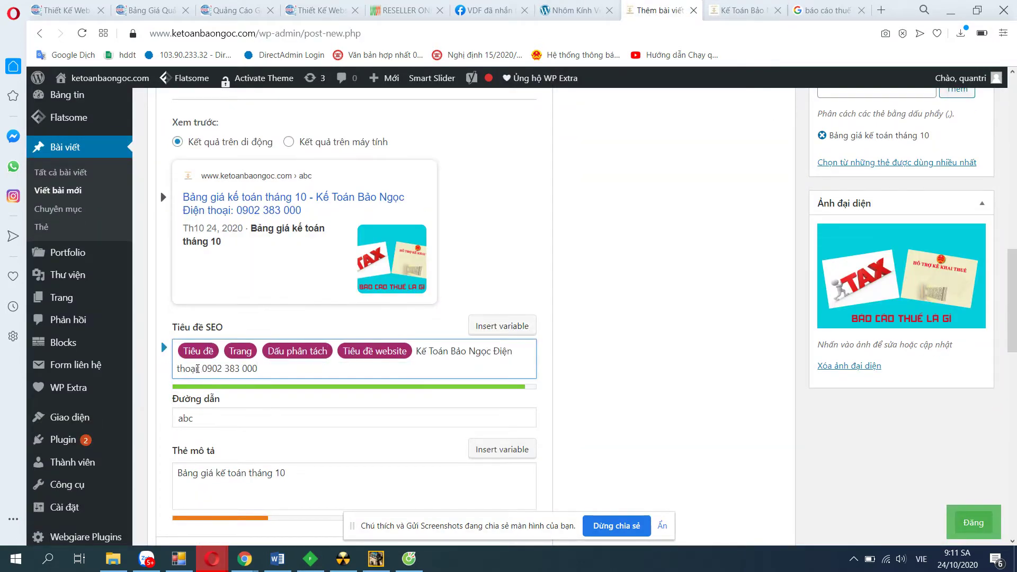
{"action": "left_click", "coordinate": [201, 368]}
{"action": "key", "text": "BackSpace"}
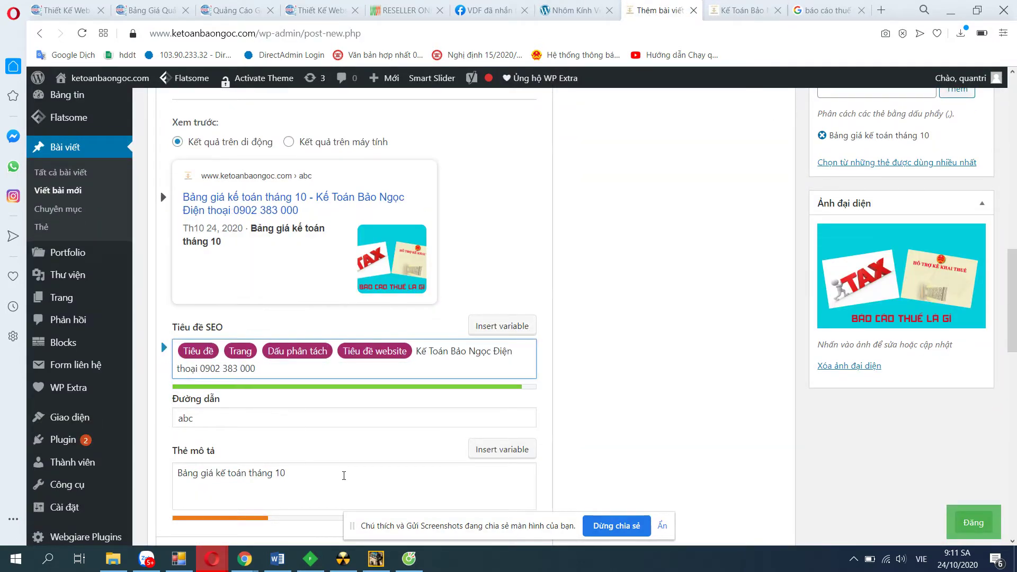
- Extend the meta description with a period and the company name "Công Ty TNHH TM DV Tư Vấn Doanh Nghiệp Bảo Ngọc." copied from the site footer
{"action": "left_click", "coordinate": [344, 476]}
{"action": "type", "text": "."}
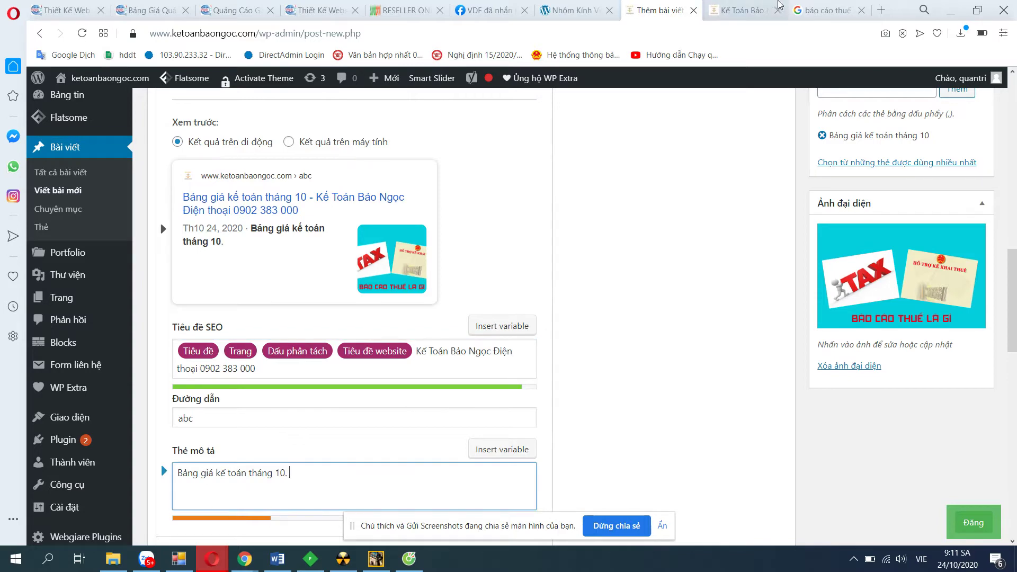
{"action": "left_click", "coordinate": [745, 9]}
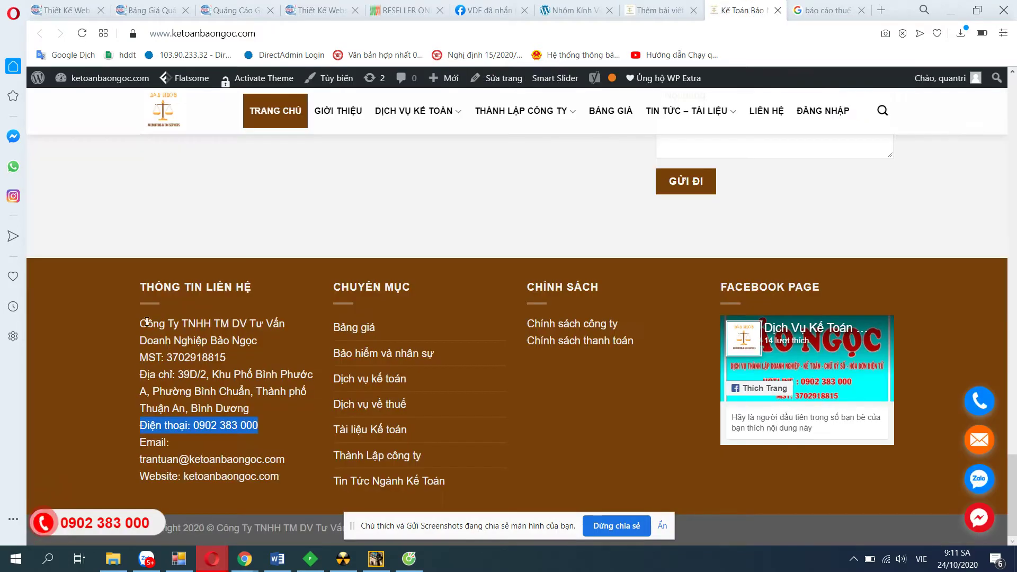
{"action": "left_click_drag", "start_coordinate": [140, 318], "coordinate": [259, 343]}
{"action": "key", "text": "ctrl+Tab"}
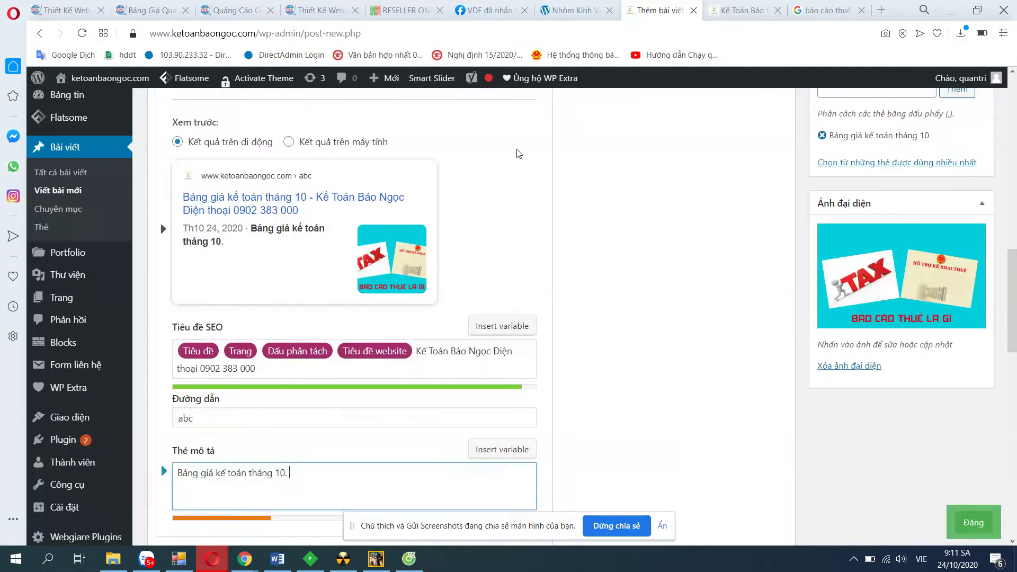
{"action": "key", "text": "ctrl+v"}
{"action": "type", "text": "."}
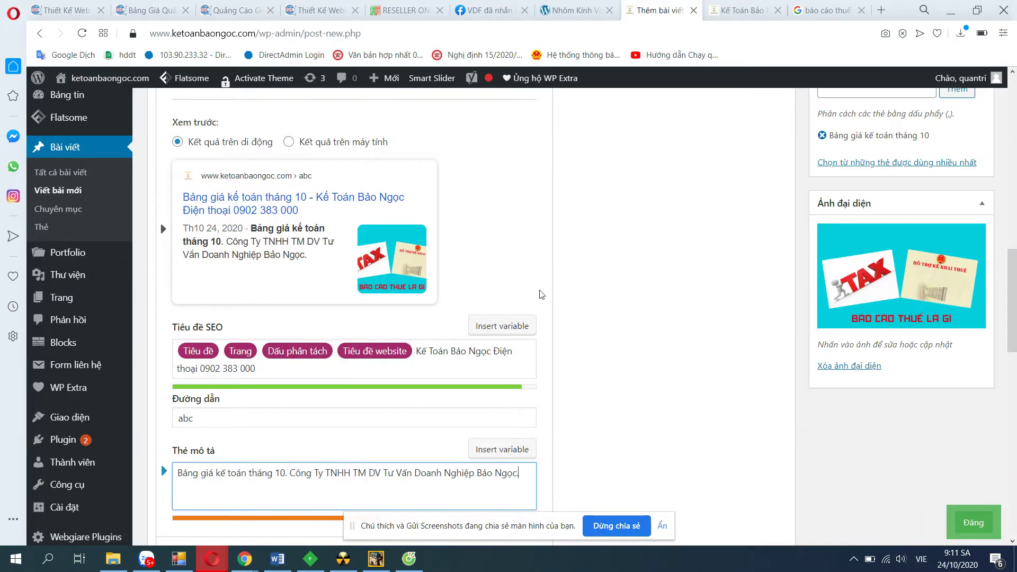
- Append the company address from the site footer to the meta description and delete its "Địa chỉ:" label
{"action": "left_click", "coordinate": [728, 6]}
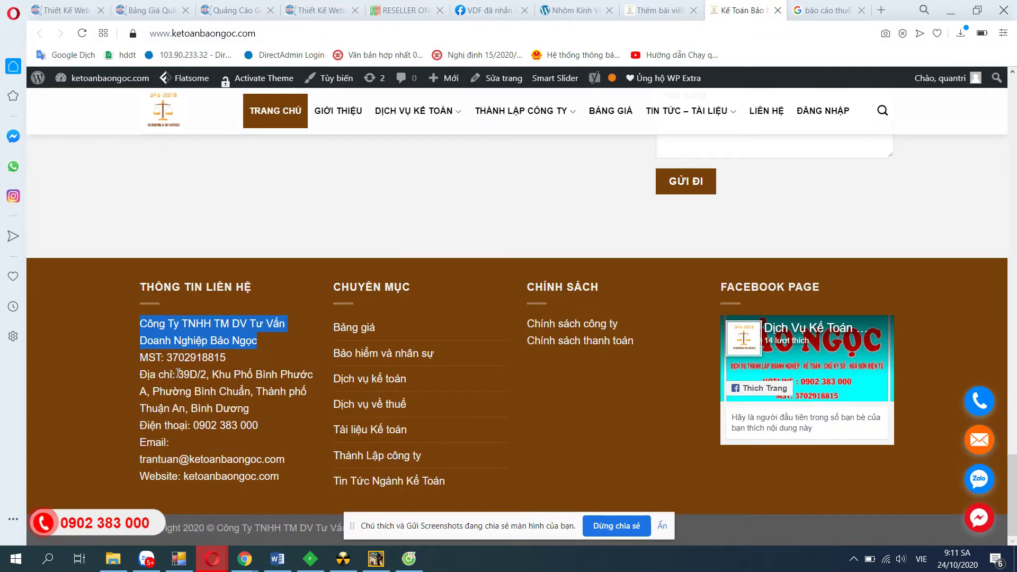
{"action": "left_click_drag", "start_coordinate": [141, 375], "coordinate": [260, 405]}
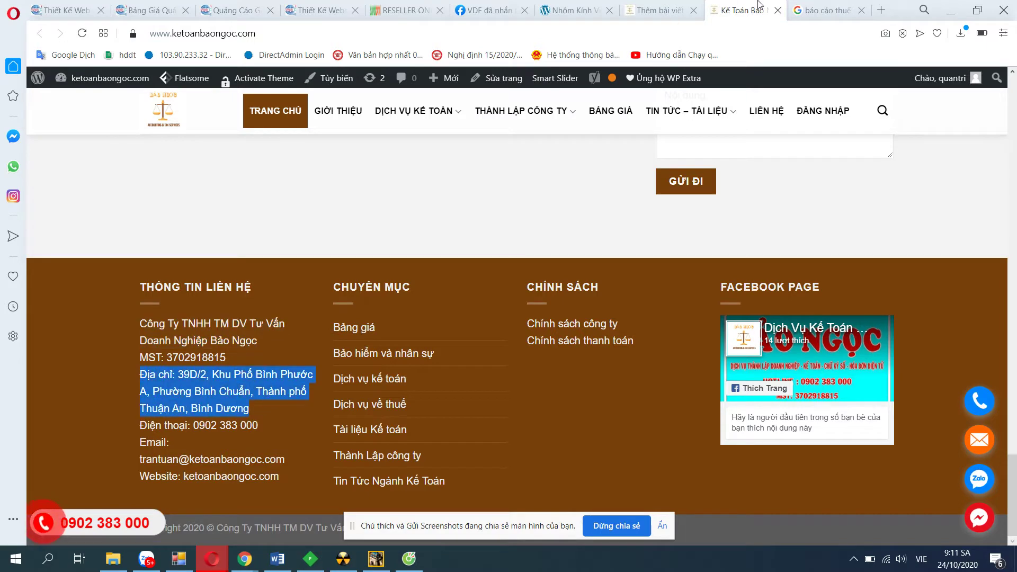
{"action": "left_click", "coordinate": [654, 9]}
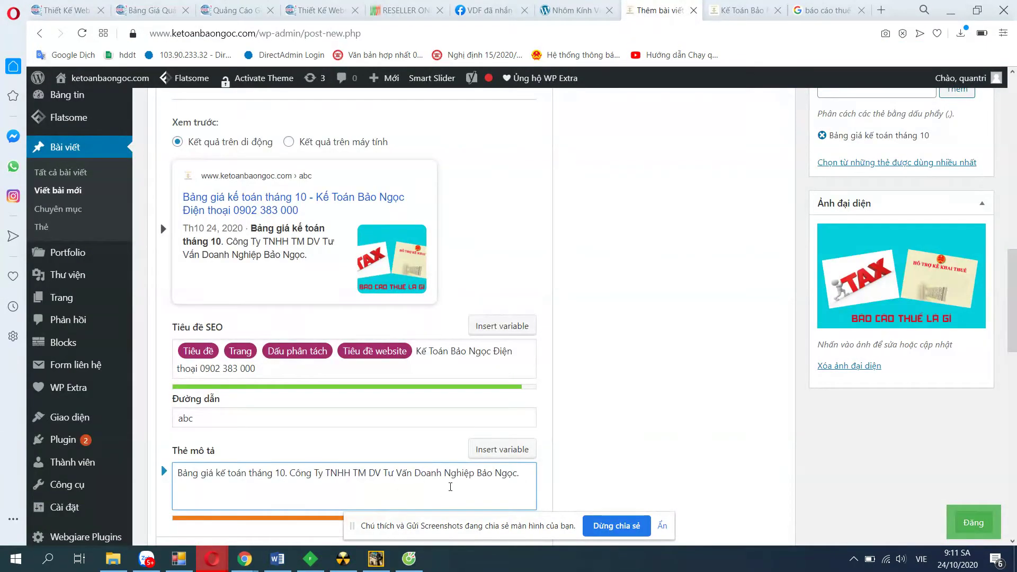
{"action": "key", "text": "ctrl+v"}
{"action": "scroll", "coordinate": [418, 479], "scroll_direction": "down", "scroll_amount": 1}
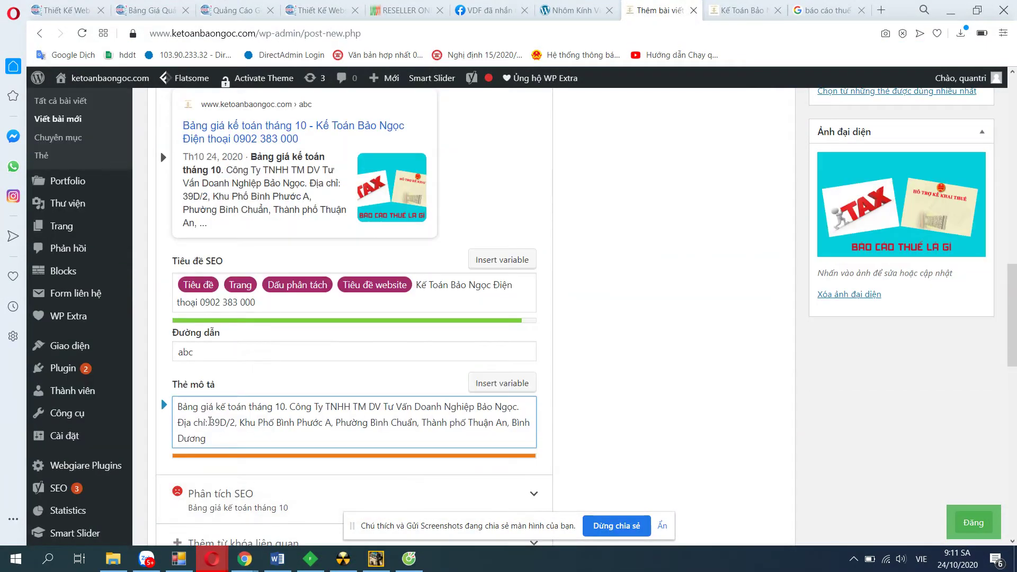
{"action": "left_click_drag", "start_coordinate": [210, 422], "coordinate": [163, 427]}
{"action": "key", "text": "BackSpace"}
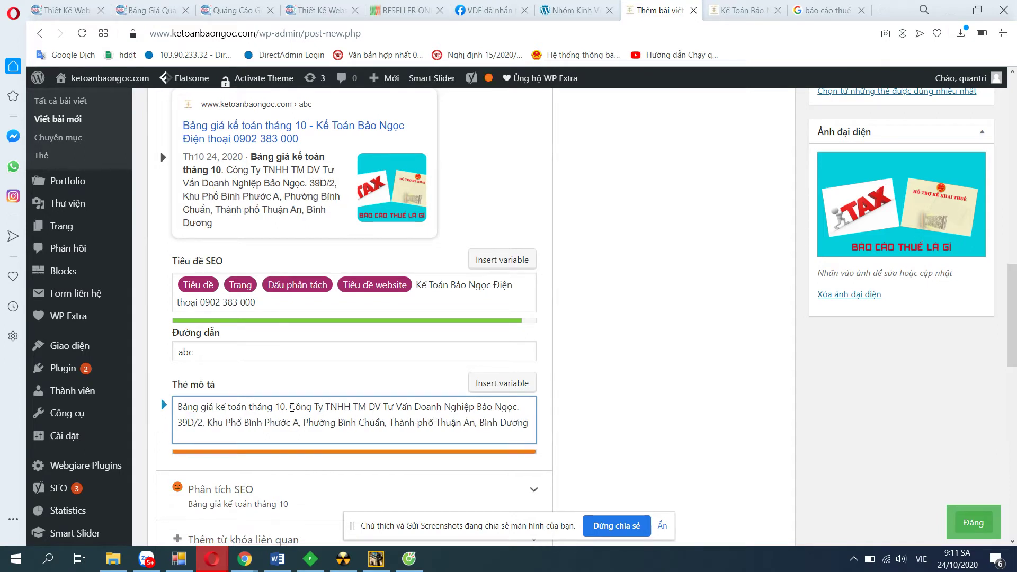
- In the meta description, replace "Công Ty TNHH TM DV Tư Vấn Doanh Nghiệp" with "Kế Toán" before "Bảo Ngọc"
{"action": "left_click_drag", "start_coordinate": [292, 408], "coordinate": [475, 408]}
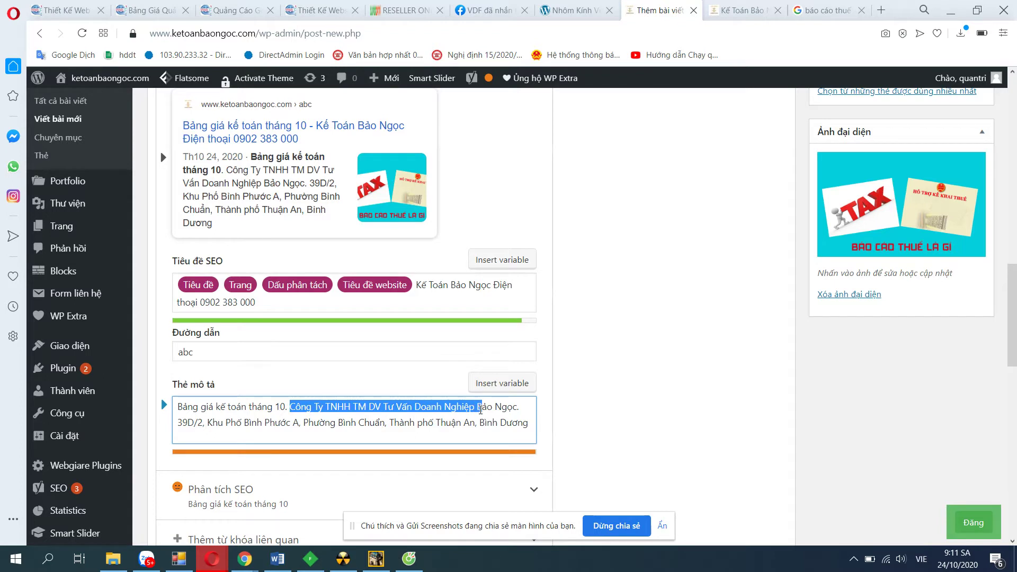
{"action": "key", "text": "BackSpace"}
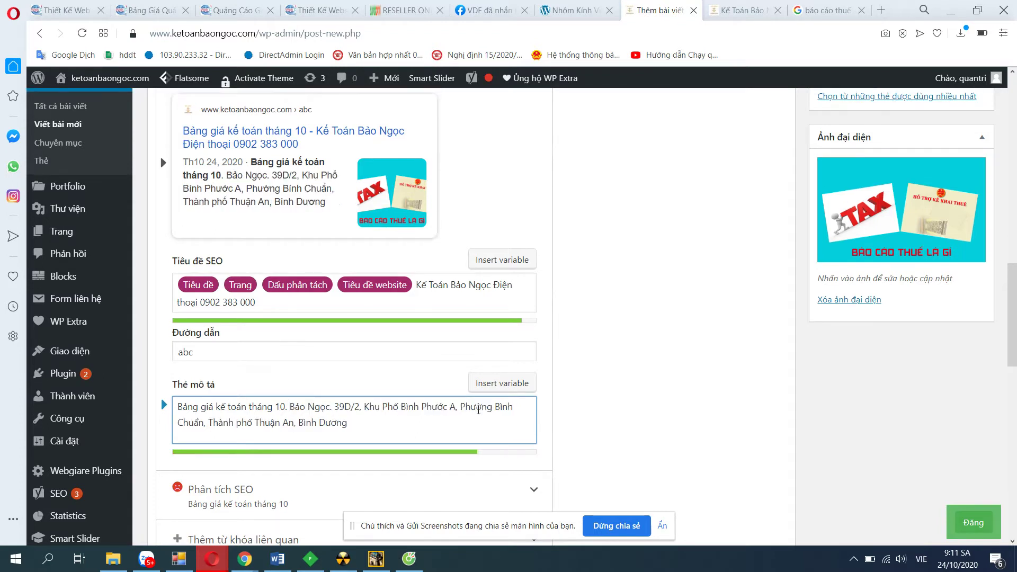
{"action": "type", "text": "Ke Toán"}
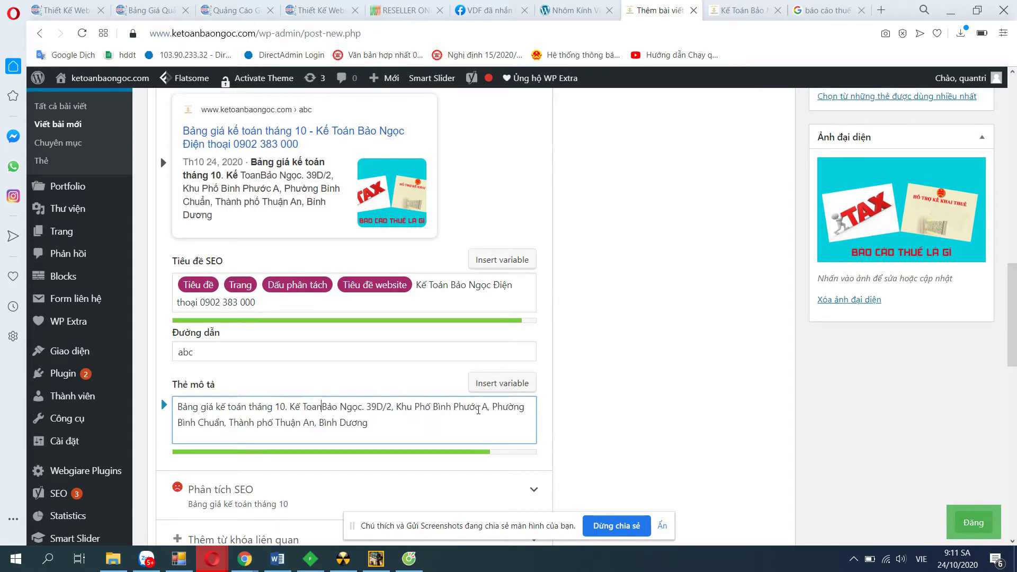
{"action": "left_click", "coordinate": [271, 452]}
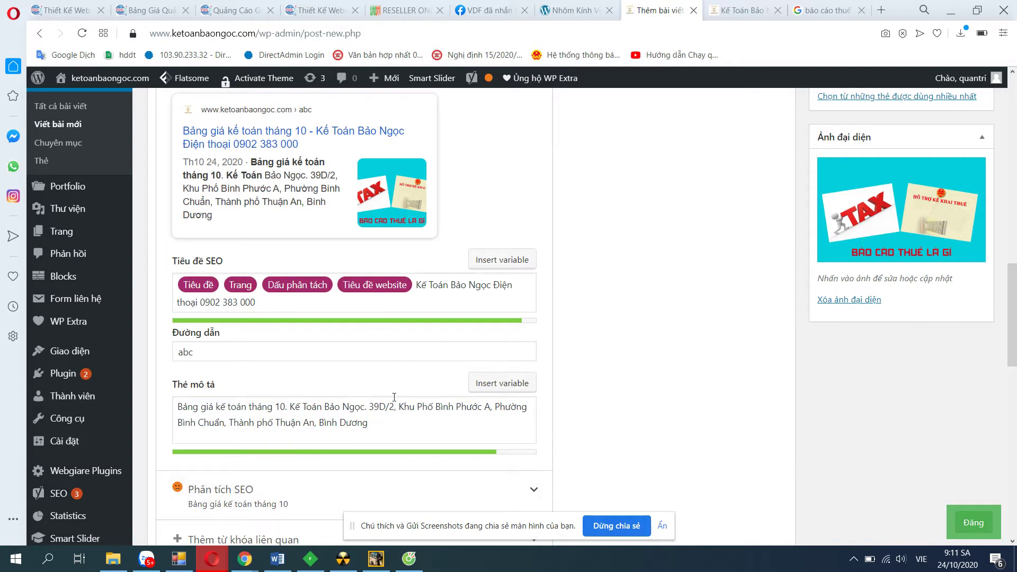
- Insert "tại số" before the address in the meta description and replace the period after "Bảo Ngọc" with a space
{"action": "left_click", "coordinate": [372, 408]}
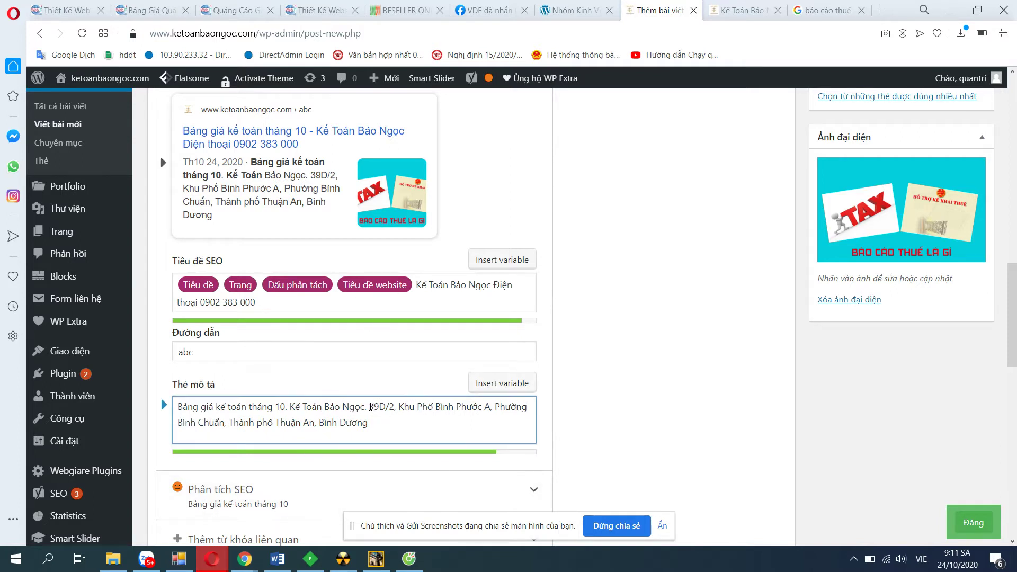
{"action": "type", "text": "tại số"}
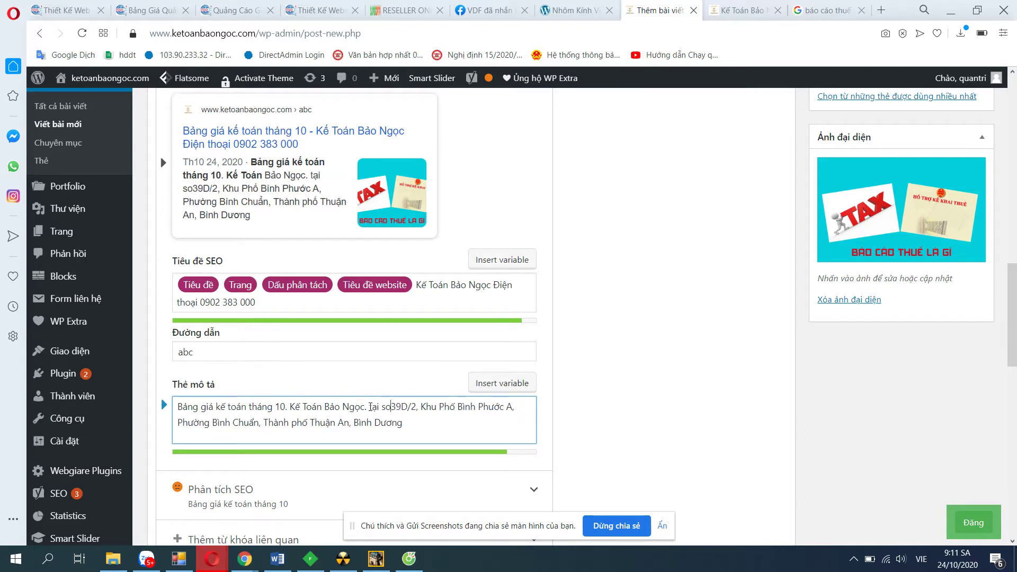
{"action": "left_click", "coordinate": [369, 407]}
{"action": "key", "text": "BackSpace"}
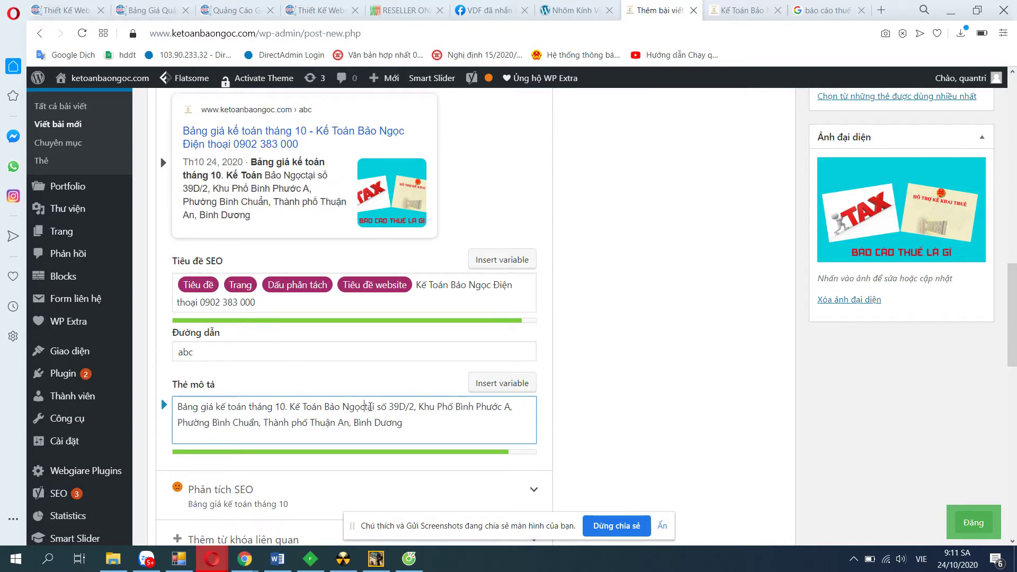
{"action": "left_click", "coordinate": [647, 408]}
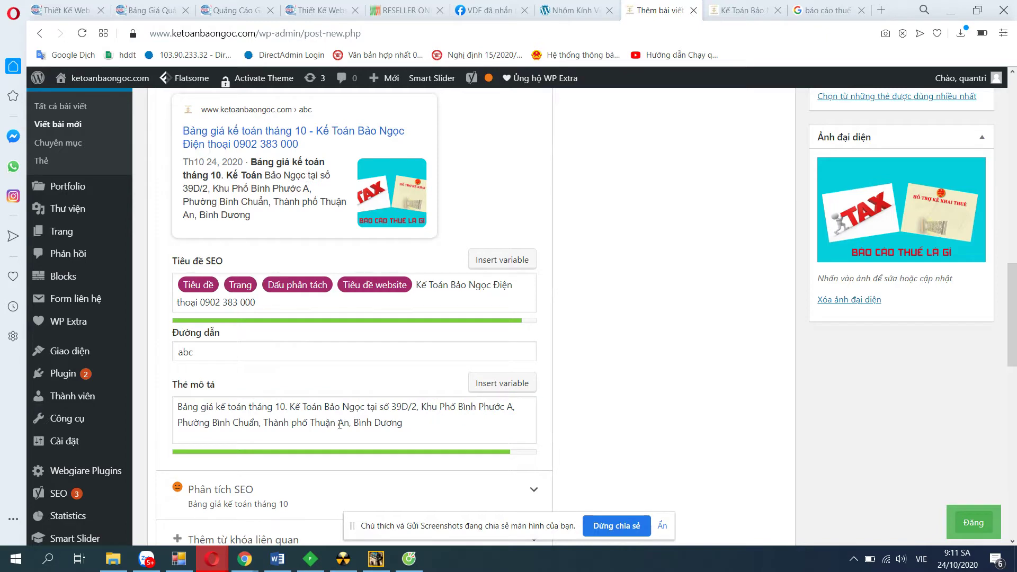
- Copy the opening sections of the "Báo cáo thuế là gì và dịch vụ kế toán là gì?" article and replace the post's body with them
{"action": "scroll", "coordinate": [468, 474], "scroll_direction": "up", "scroll_amount": 12}
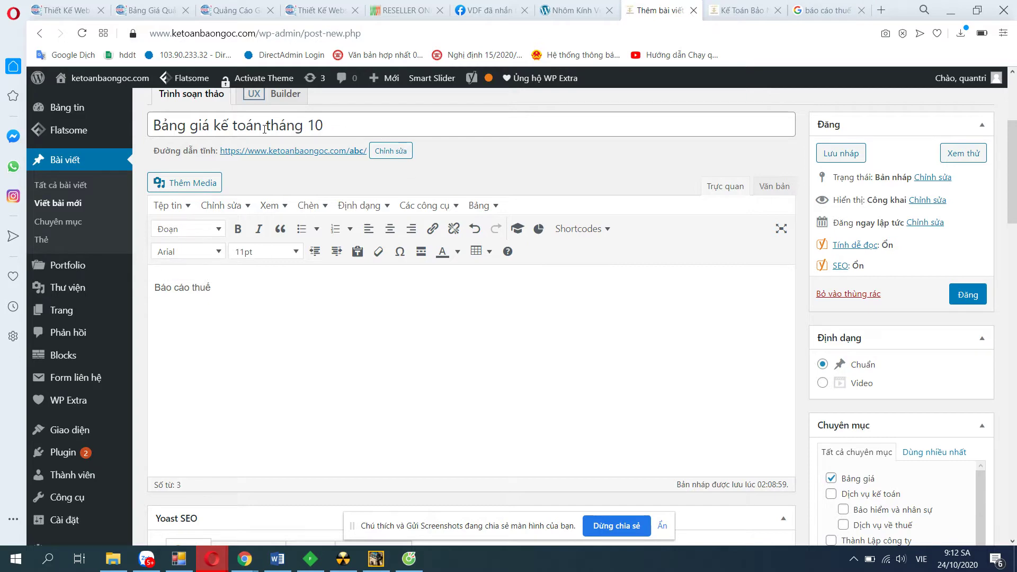
{"action": "left_click", "coordinate": [826, 10]}
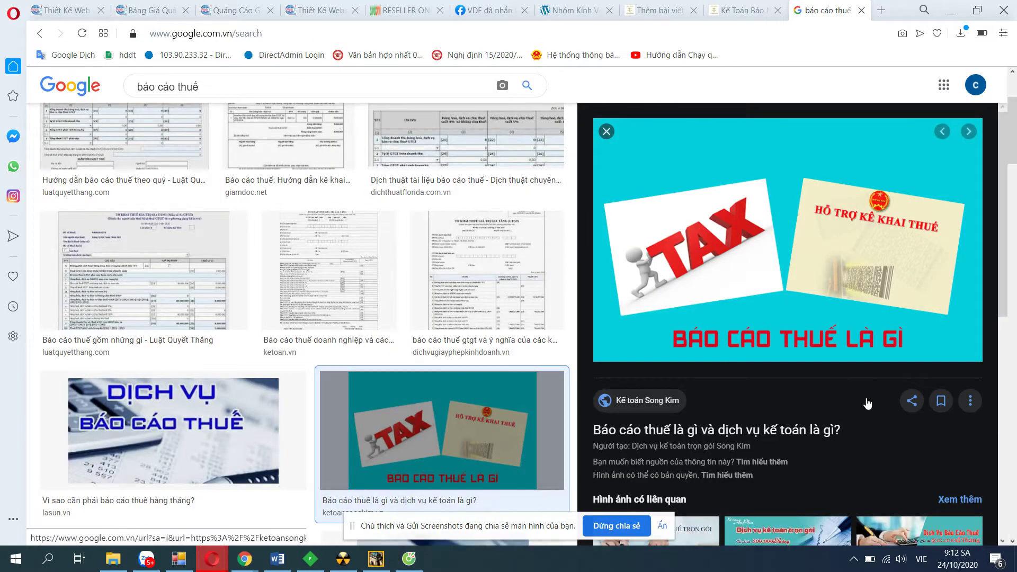
{"action": "left_click", "coordinate": [734, 438]}
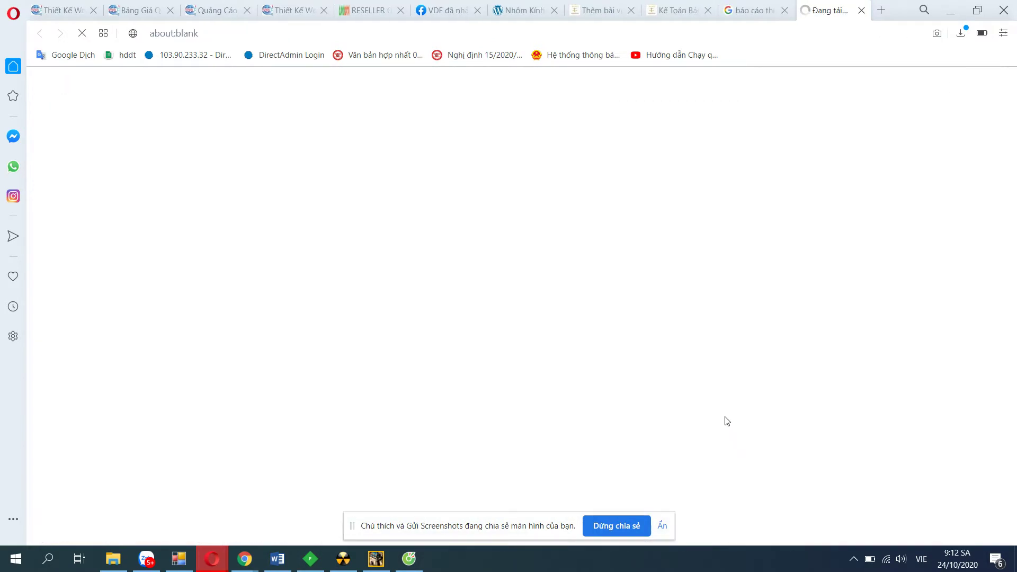
{"action": "scroll", "coordinate": [108, 388], "scroll_direction": "down", "scroll_amount": 1}
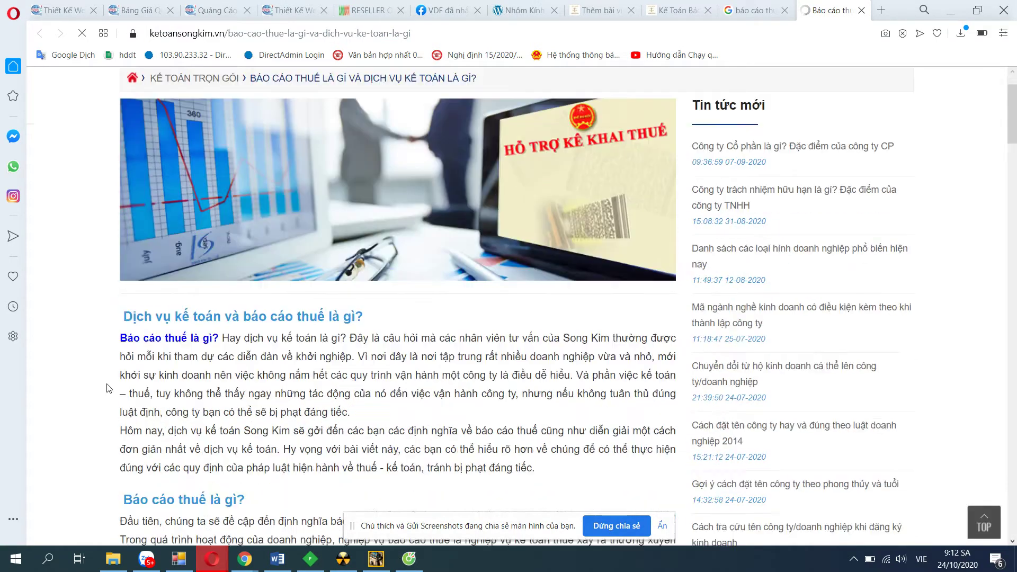
{"action": "scroll", "coordinate": [108, 388], "scroll_direction": "down", "scroll_amount": 2}
{"action": "left_click_drag", "start_coordinate": [122, 193], "coordinate": [598, 495]}
{"action": "key", "text": "ctrl+c"}
{"action": "left_click", "coordinate": [603, 10]}
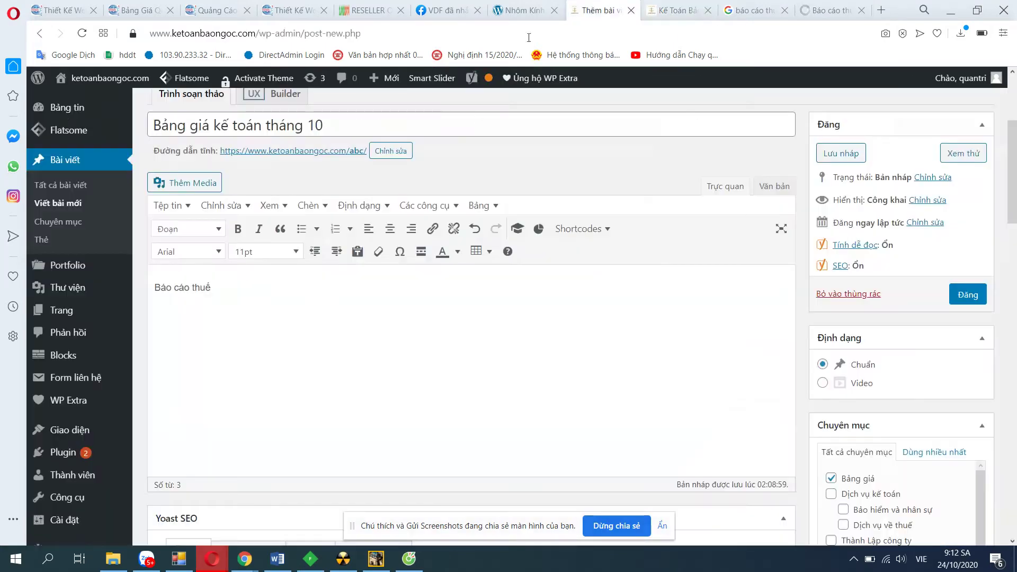
{"action": "key", "text": "ctrl+a"}
{"action": "key", "text": "ctrl+v"}
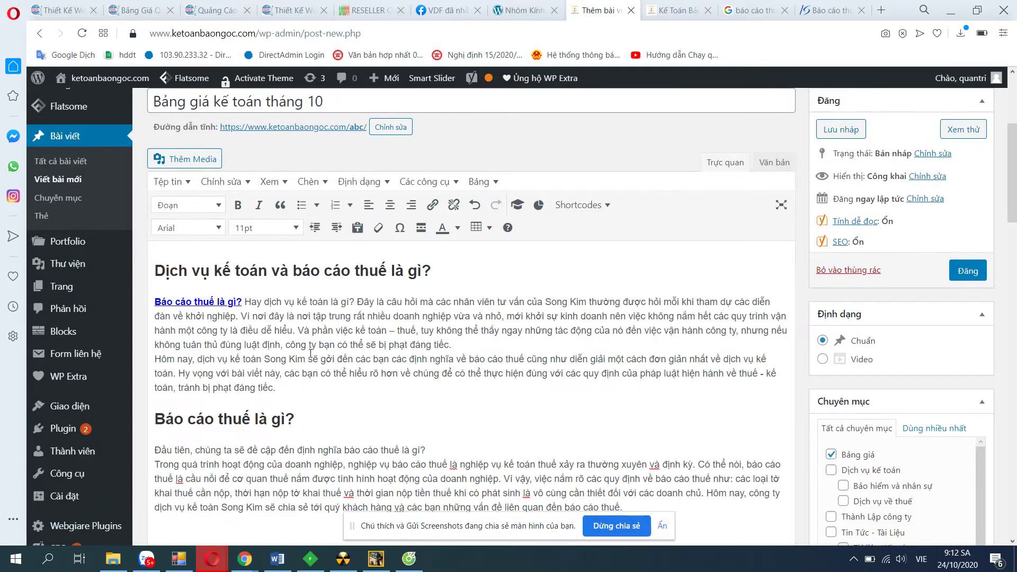
- Select the whole post body and remove the source site's hyperlink from "Báo cáo thuế là gì?"
{"action": "left_click", "coordinate": [210, 300]}
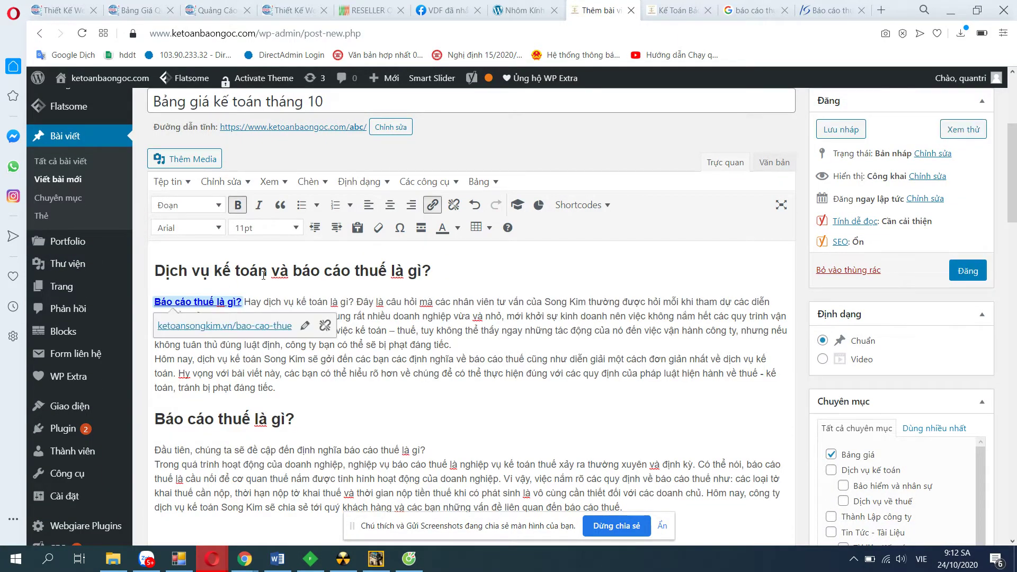
{"action": "left_click", "coordinate": [324, 418]}
{"action": "key", "text": "ctrl+a"}
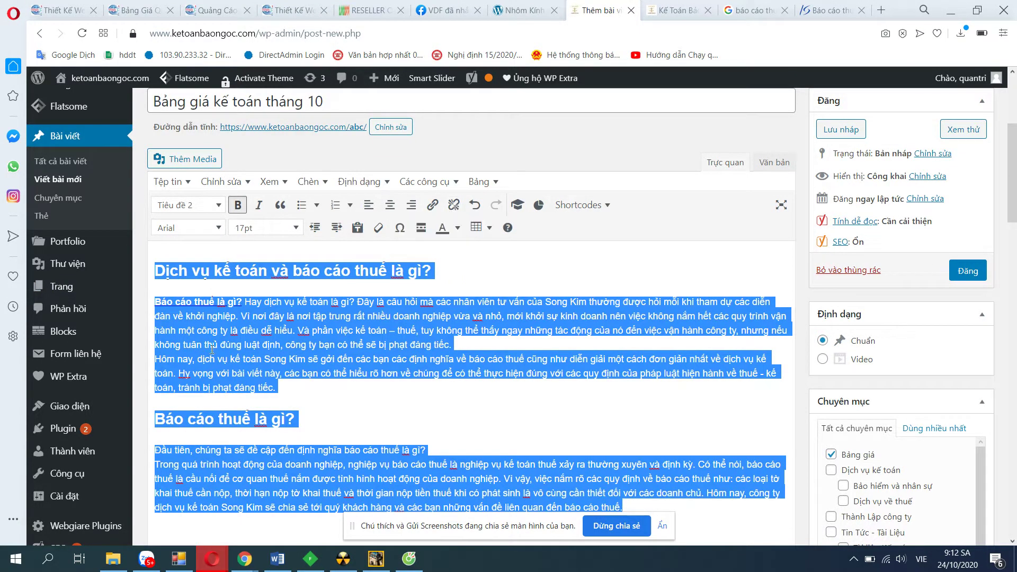
{"action": "left_click", "coordinate": [220, 302]}
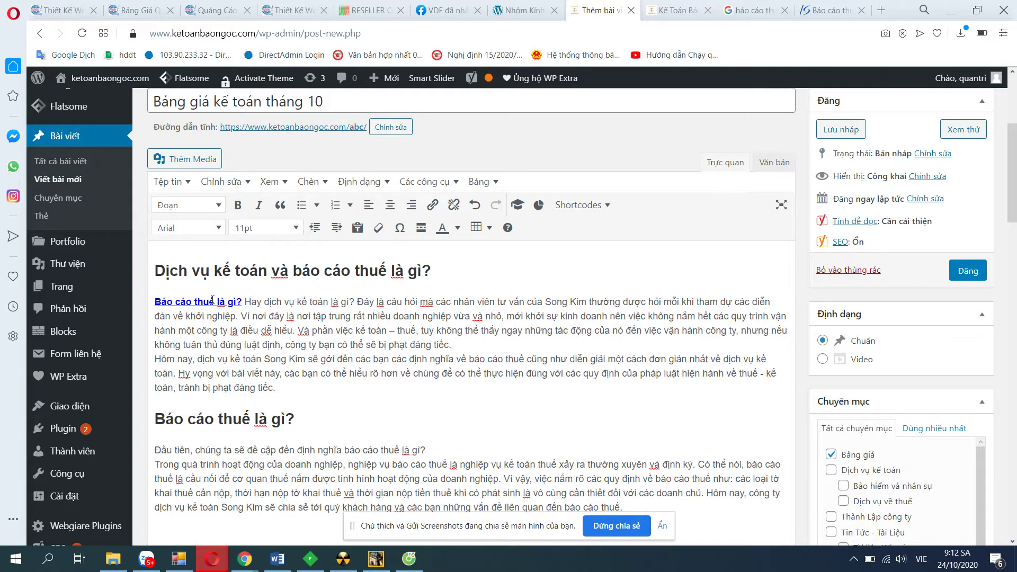
{"action": "left_click", "coordinate": [210, 301]}
{"action": "left_click", "coordinate": [152, 268]}
{"action": "key", "text": "ctrl+a"}
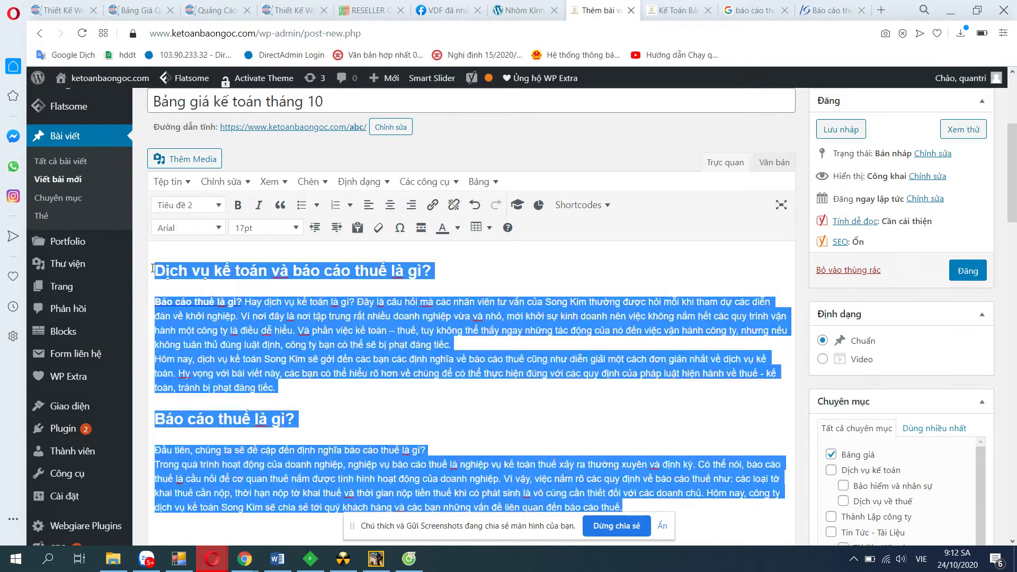
{"action": "left_click", "coordinate": [437, 330]}
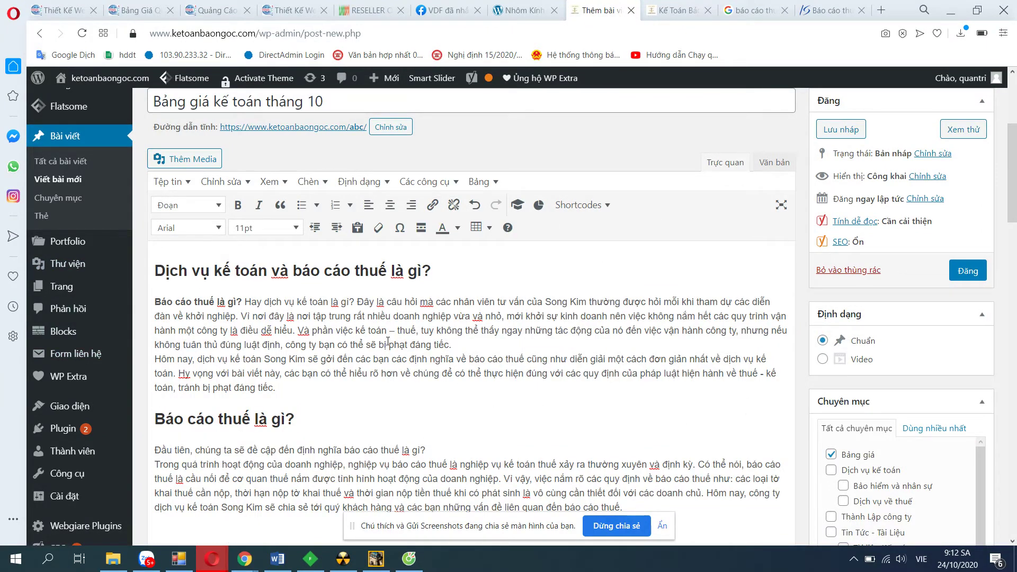
- Publish the "Bảng giá kế toán tháng 10" post
{"action": "scroll", "coordinate": [387, 342], "scroll_direction": "down", "scroll_amount": 4}
{"action": "scroll", "coordinate": [483, 393], "scroll_direction": "up", "scroll_amount": 6}
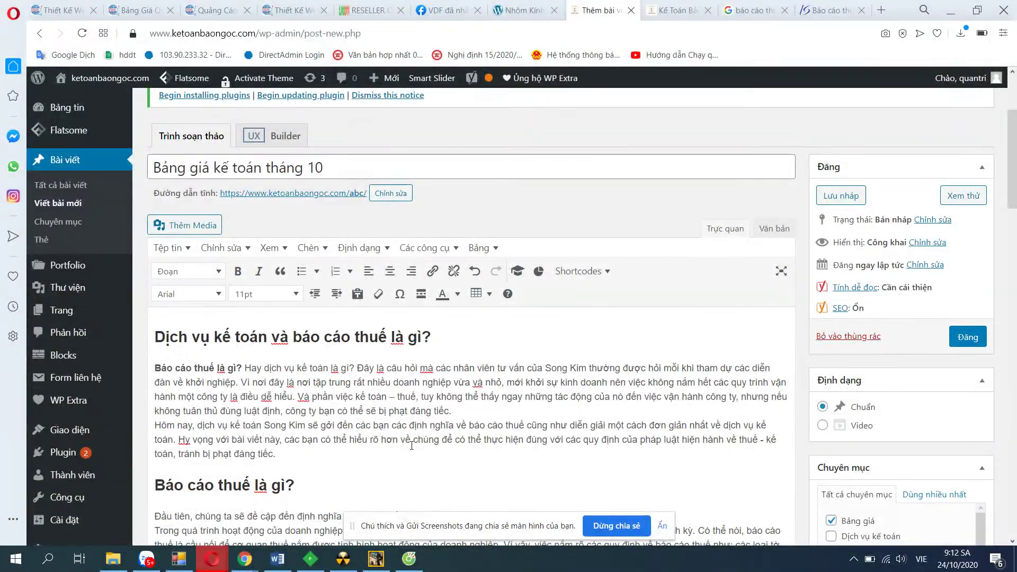
{"action": "left_click_drag", "start_coordinate": [412, 446], "coordinate": [448, 444]}
{"action": "left_click", "coordinate": [967, 338]}
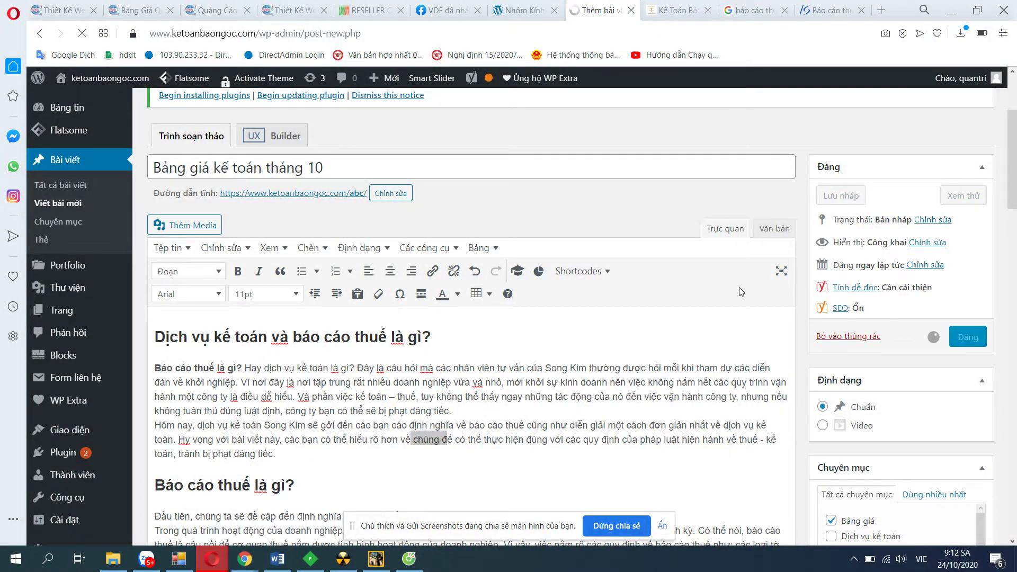
{"action": "scroll", "coordinate": [827, 331], "scroll_direction": "down", "scroll_amount": 4}
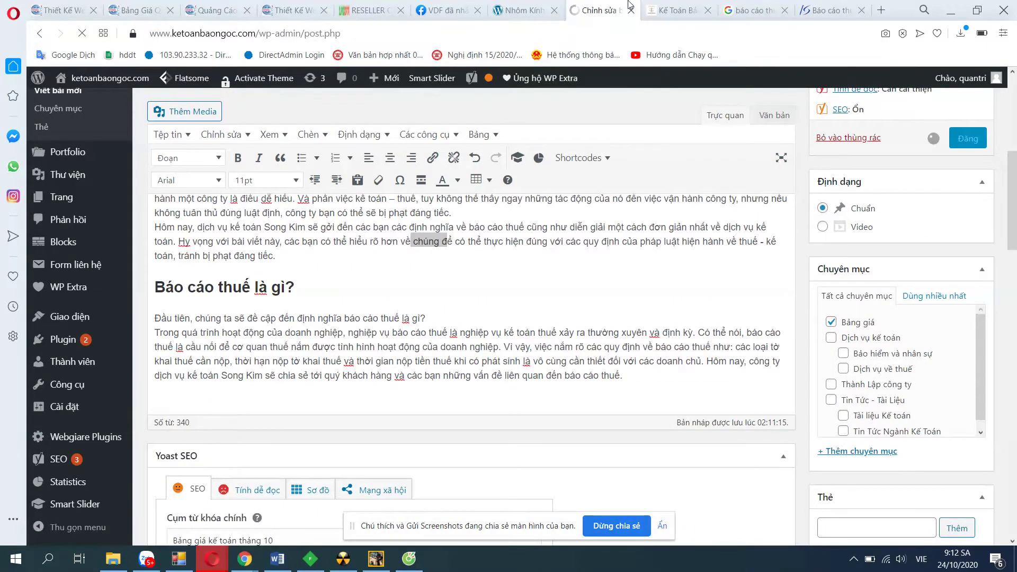
- Open the "Bảng giá" category on the public site and review the published "Bảng giá kế toán tháng 10" post
{"action": "left_click", "coordinate": [664, 10]}
{"action": "scroll", "coordinate": [474, 324], "scroll_direction": "up", "scroll_amount": 10}
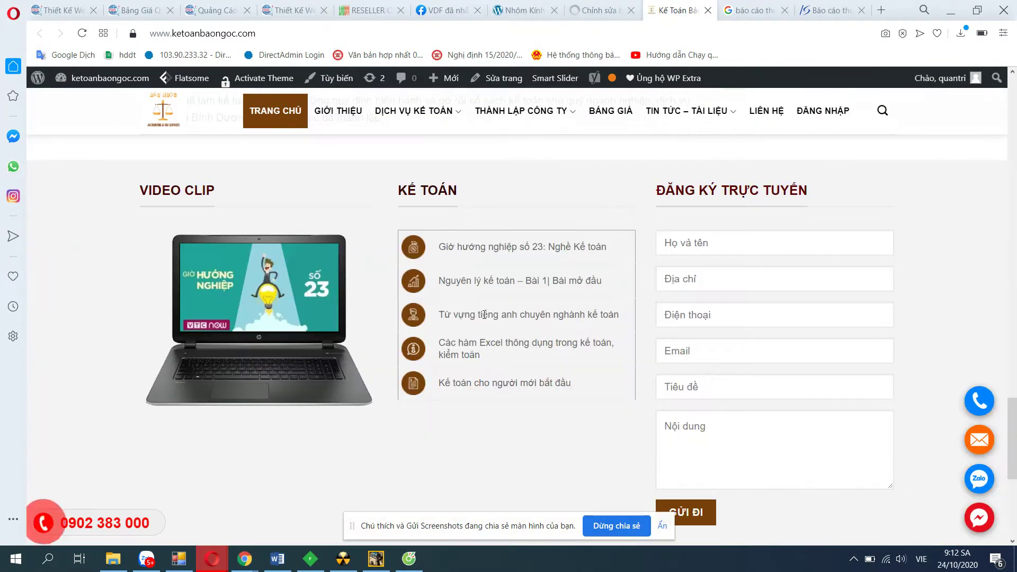
{"action": "left_click", "coordinate": [611, 114]}
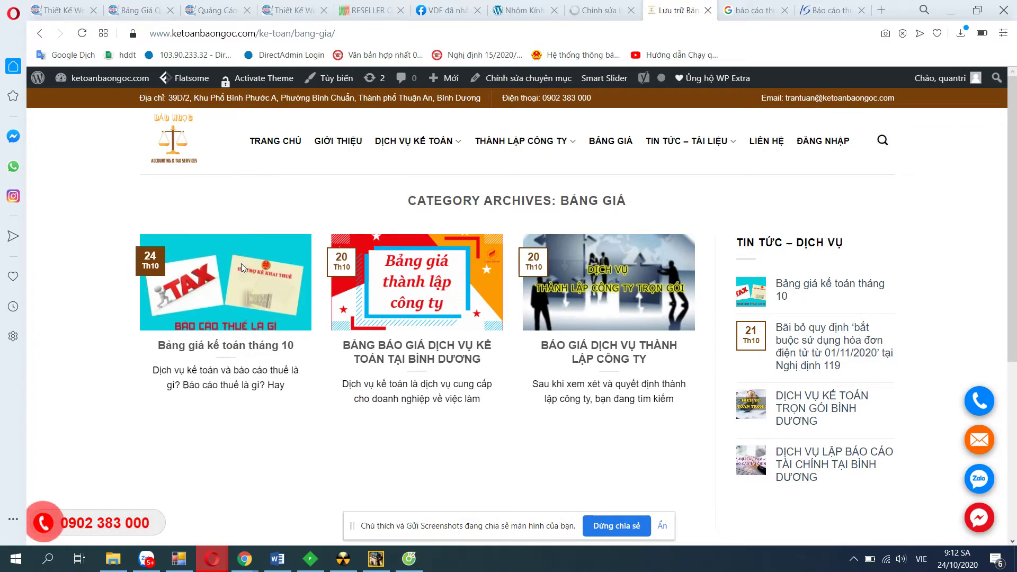
{"action": "left_click", "coordinate": [242, 269]}
{"action": "scroll", "coordinate": [572, 358], "scroll_direction": "down", "scroll_amount": 10}
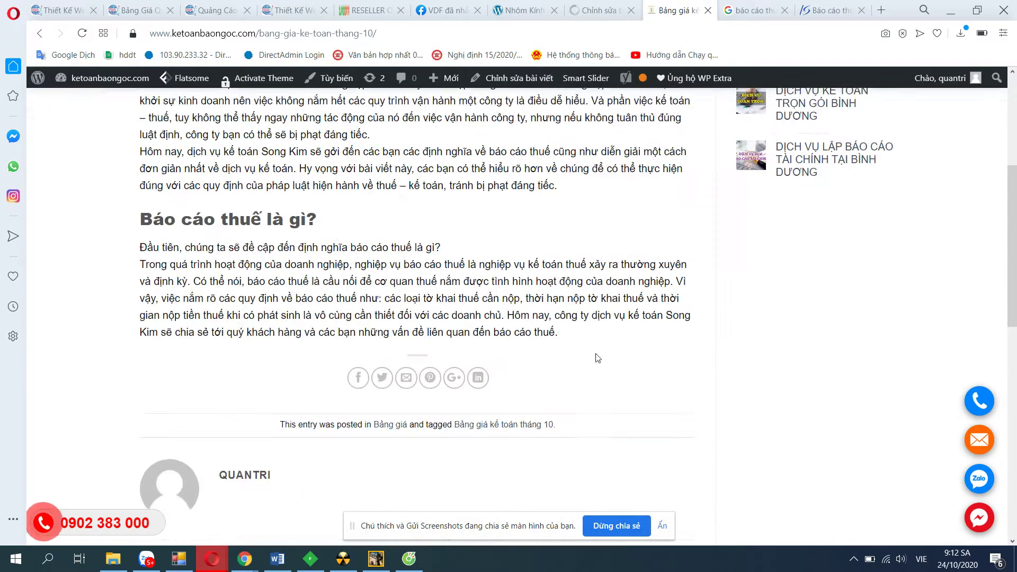
{"action": "scroll", "coordinate": [572, 357], "scroll_direction": "up", "scroll_amount": 10}
{"action": "left_click_drag", "start_coordinate": [153, 236], "coordinate": [318, 418]}
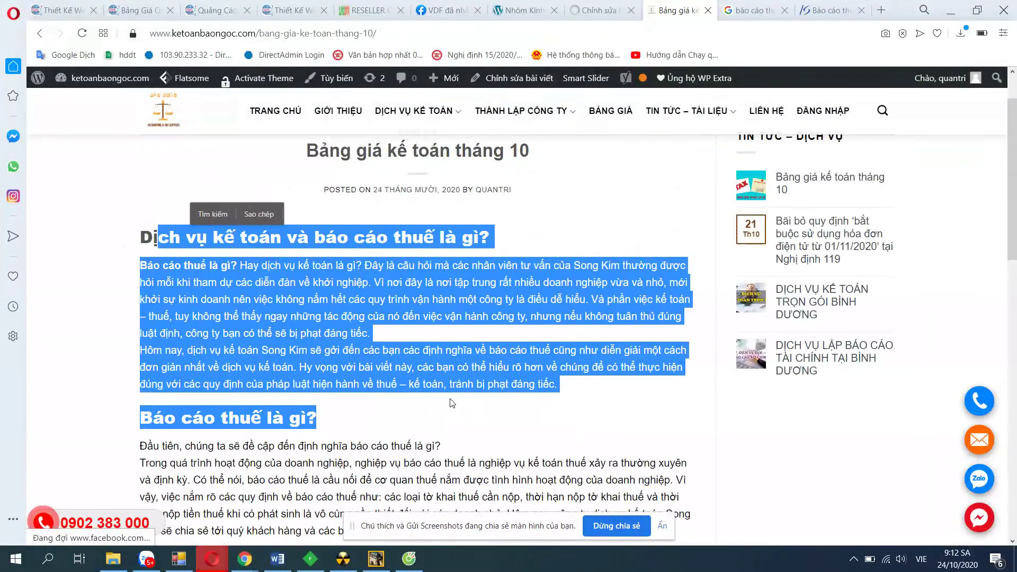
{"action": "left_click", "coordinate": [451, 387]}
{"action": "scroll", "coordinate": [450, 387], "scroll_direction": "up", "scroll_amount": 2}
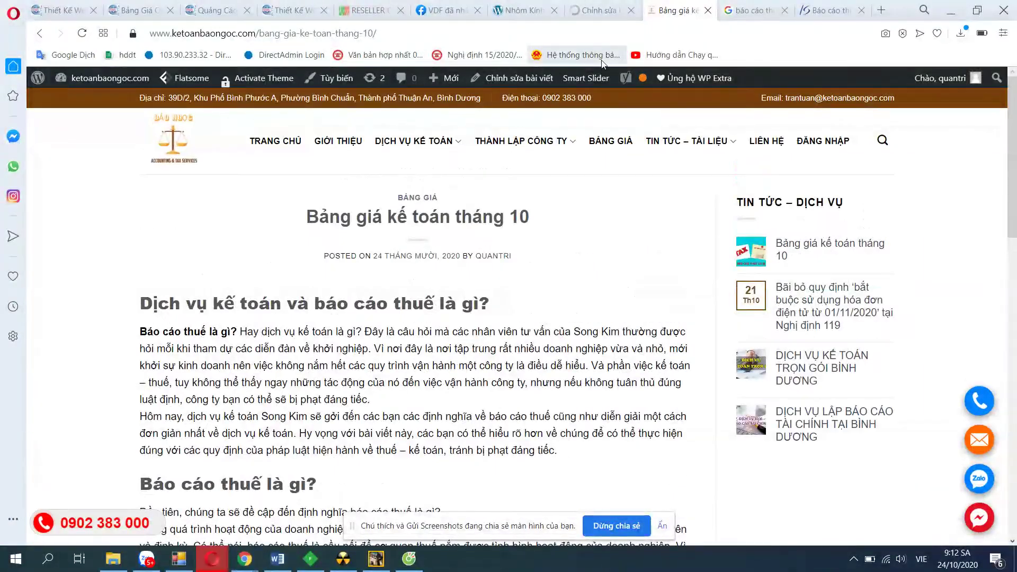
- Open the public site's home page and look through its service post listings
{"action": "left_click", "coordinate": [606, 6]}
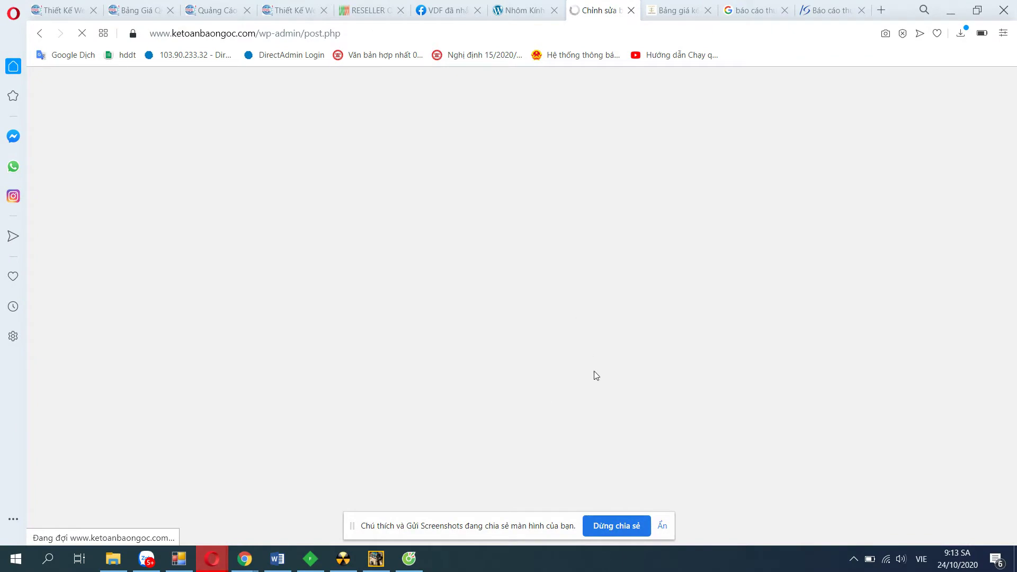
{"action": "left_click", "coordinate": [678, 10]}
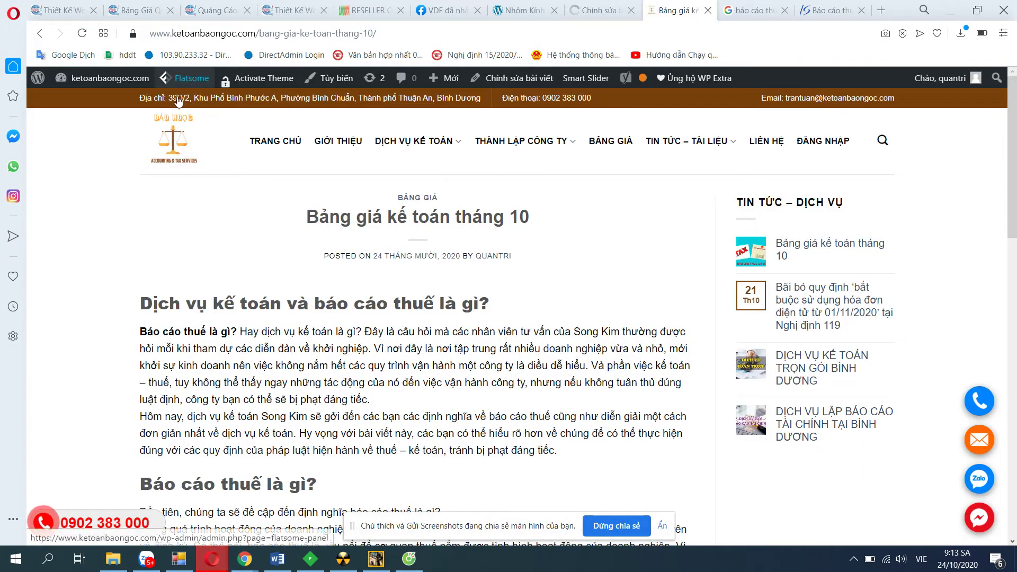
{"action": "left_click", "coordinate": [295, 153]}
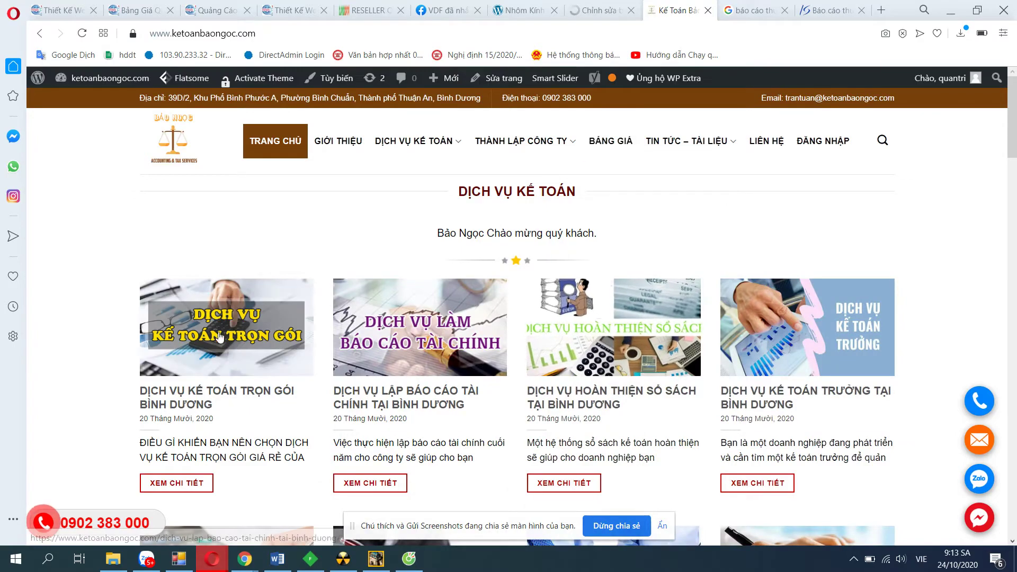
{"action": "scroll", "coordinate": [459, 465], "scroll_direction": "down", "scroll_amount": 6}
{"action": "scroll", "coordinate": [458, 465], "scroll_direction": "down", "scroll_amount": 10}
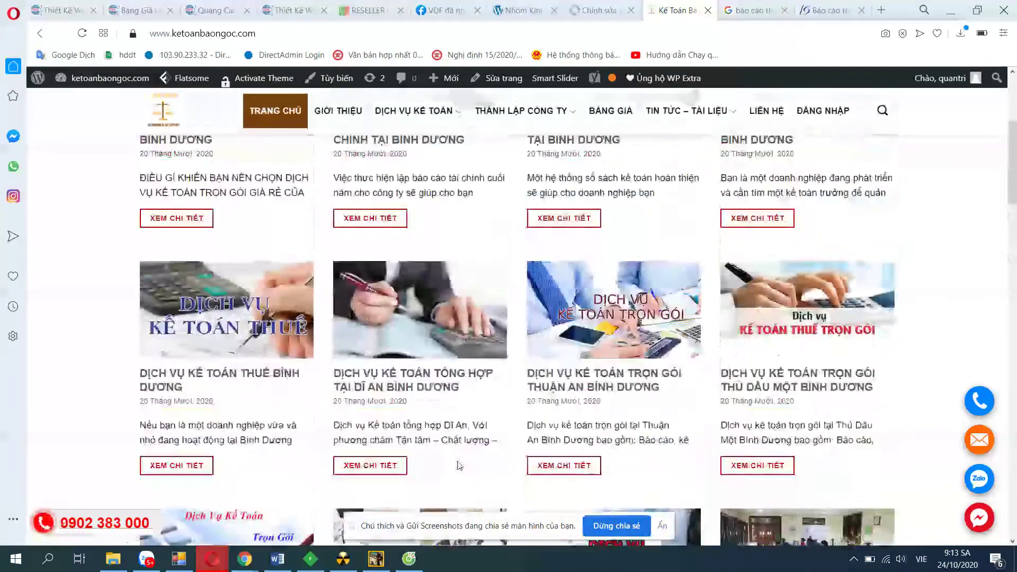
{"action": "scroll", "coordinate": [463, 472], "scroll_direction": "down", "scroll_amount": 2}
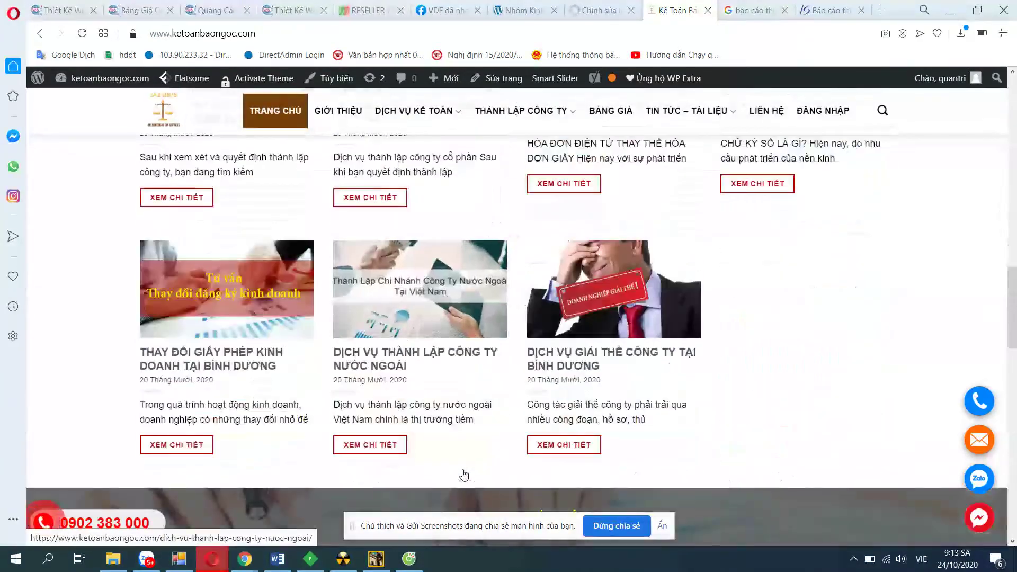
{"action": "scroll", "coordinate": [464, 473], "scroll_direction": "up", "scroll_amount": 8}
{"action": "scroll", "coordinate": [464, 478], "scroll_direction": "up", "scroll_amount": 4}
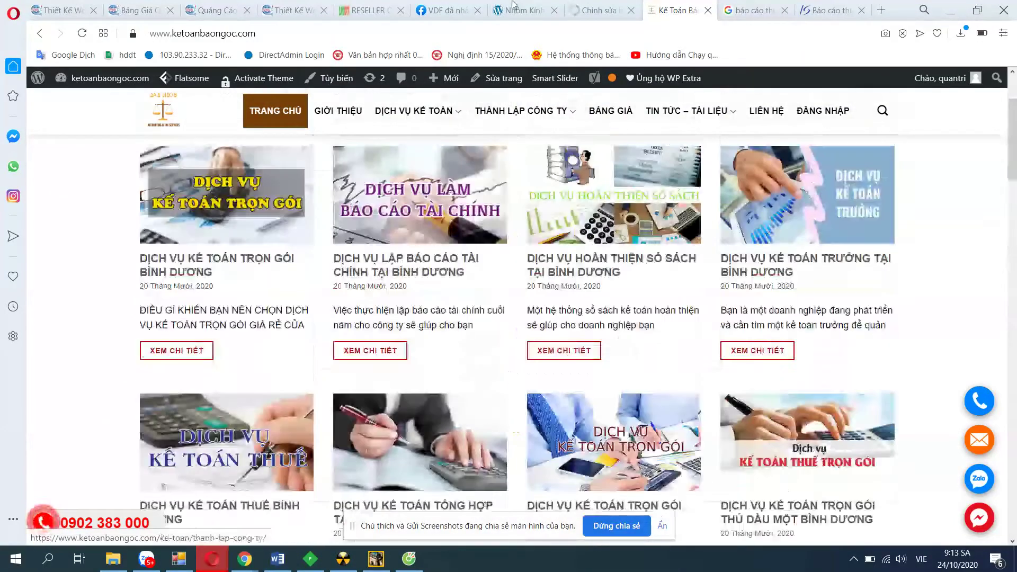
- Return to the post's edit page and open the list of all posts
{"action": "left_click", "coordinate": [599, 10]}
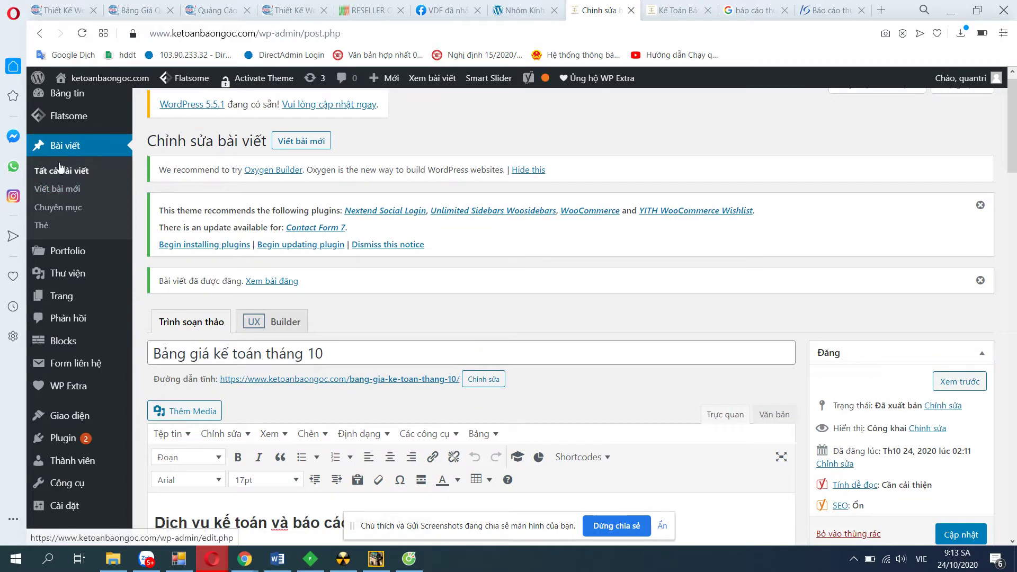
{"action": "left_click", "coordinate": [69, 173]}
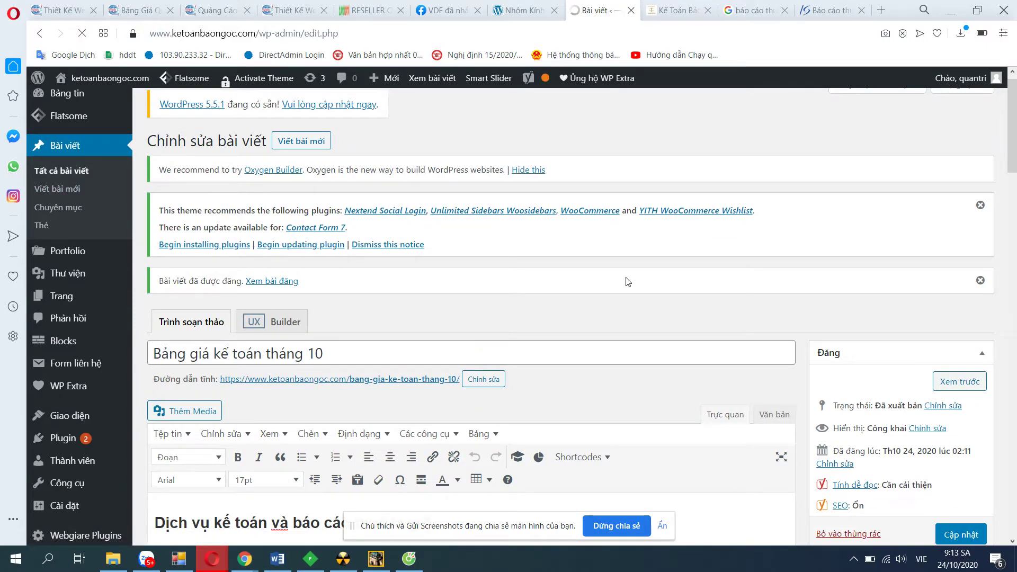
- Move the "Bảng giá kế toán tháng 10" post to the trash and check the "Bảng giá" category on the public site
{"action": "scroll", "coordinate": [627, 281], "scroll_direction": "down", "scroll_amount": 2}
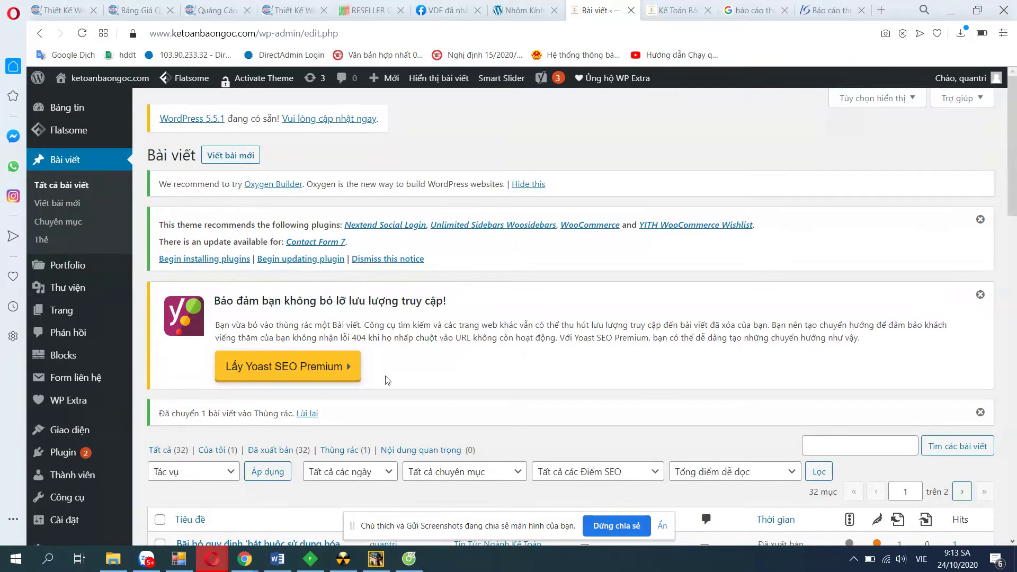
{"action": "scroll", "coordinate": [387, 380], "scroll_direction": "down", "scroll_amount": 5}
{"action": "left_click", "coordinate": [707, 4]}
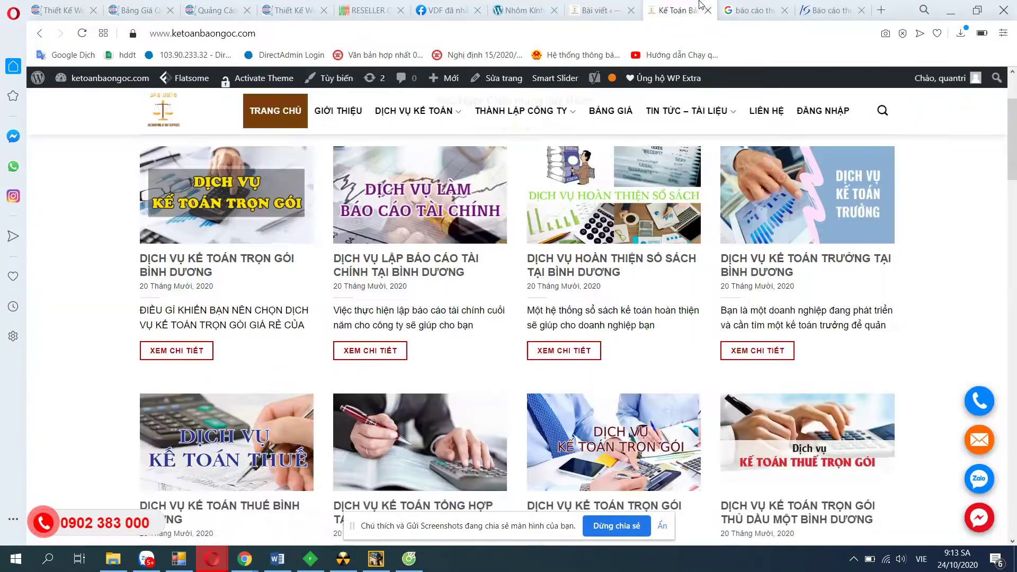
{"action": "left_click", "coordinate": [617, 110]}
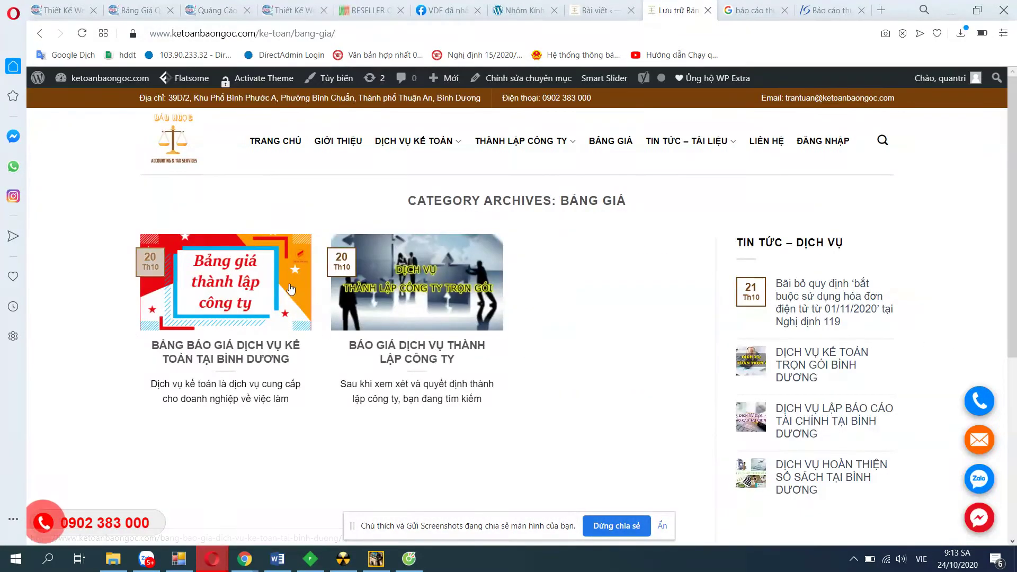
- Return to the post list and open the 'Bãi bỏ quy định' post about Nghị định 119 for editing
{"action": "left_click", "coordinate": [614, 9]}
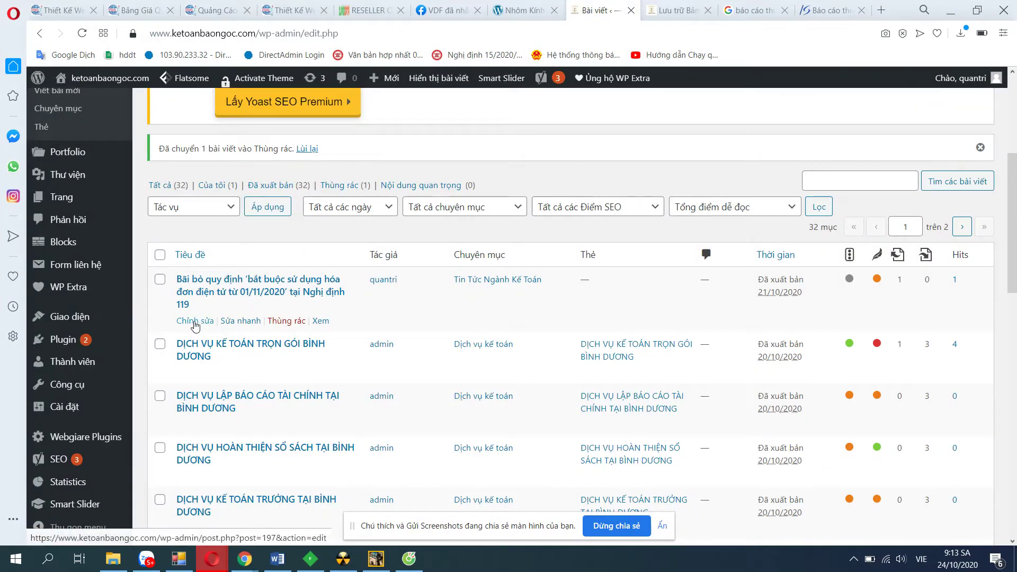
{"action": "left_click", "coordinate": [195, 322]}
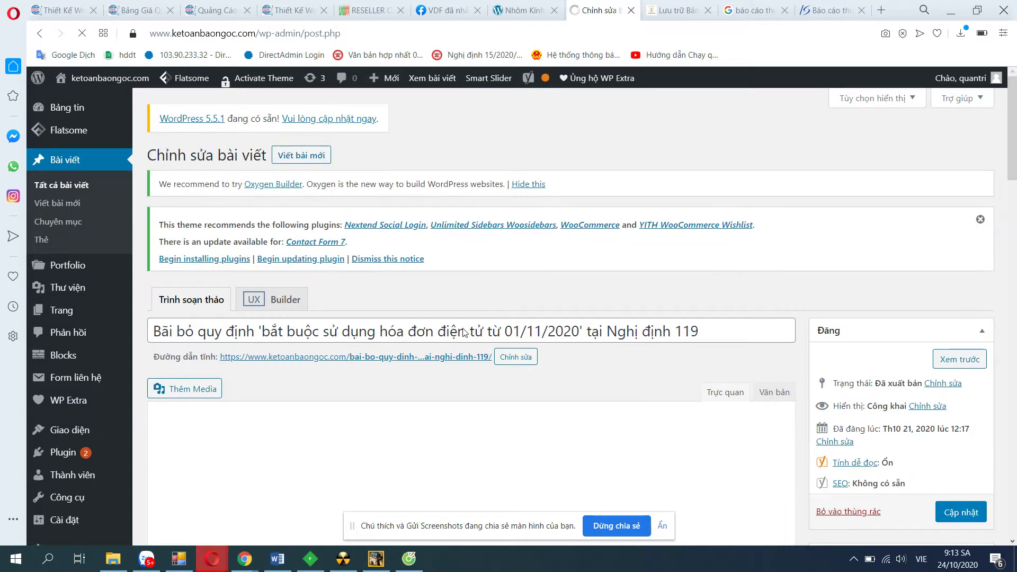
{"action": "scroll", "coordinate": [487, 349], "scroll_direction": "down", "scroll_amount": 2}
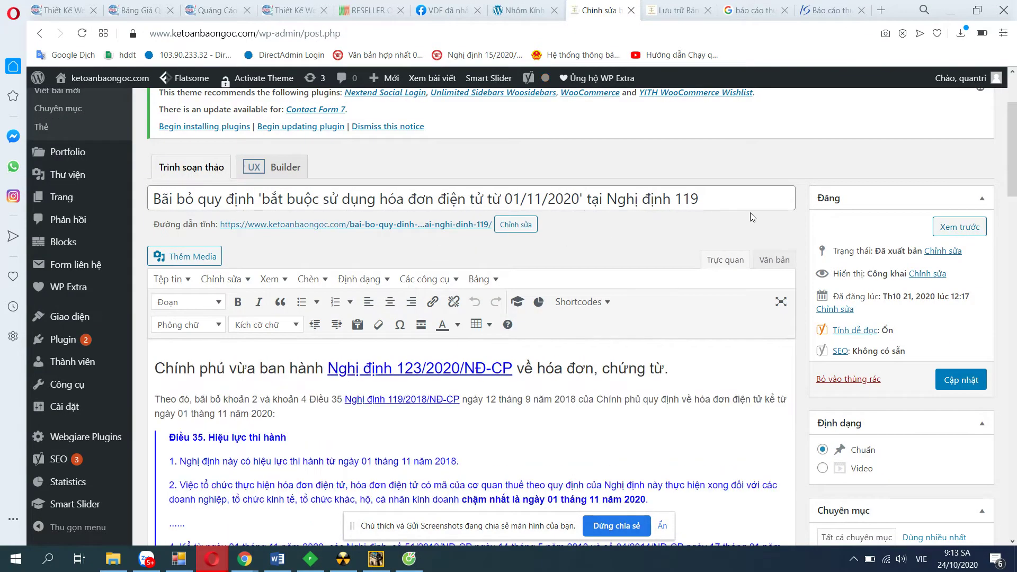
- Examine the linked decree references and the attached PDF link in the post's body text
{"action": "left_click", "coordinate": [416, 356]}
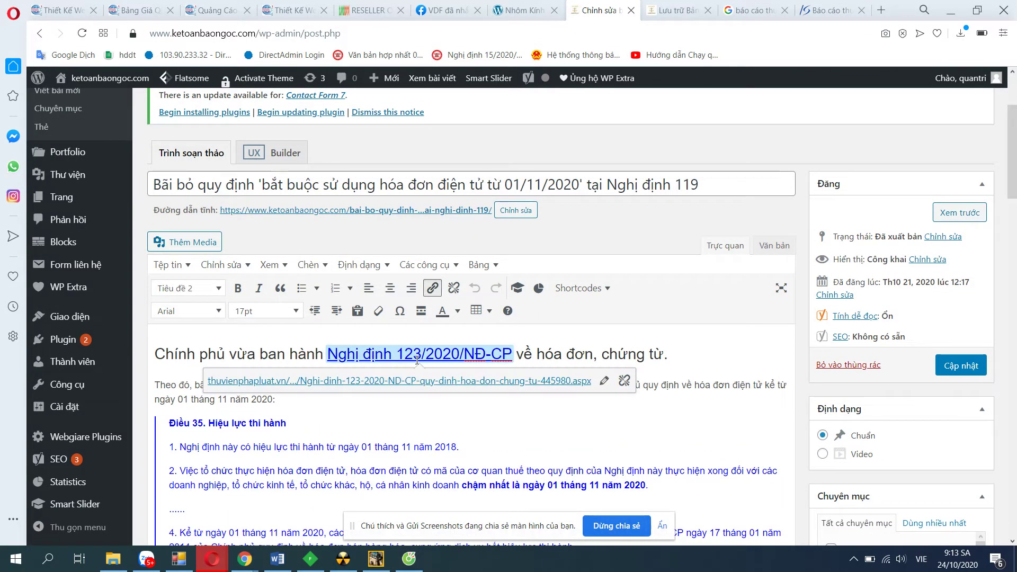
{"action": "left_click", "coordinate": [403, 384]}
{"action": "left_click", "coordinate": [406, 349]}
{"action": "left_click", "coordinate": [706, 387]}
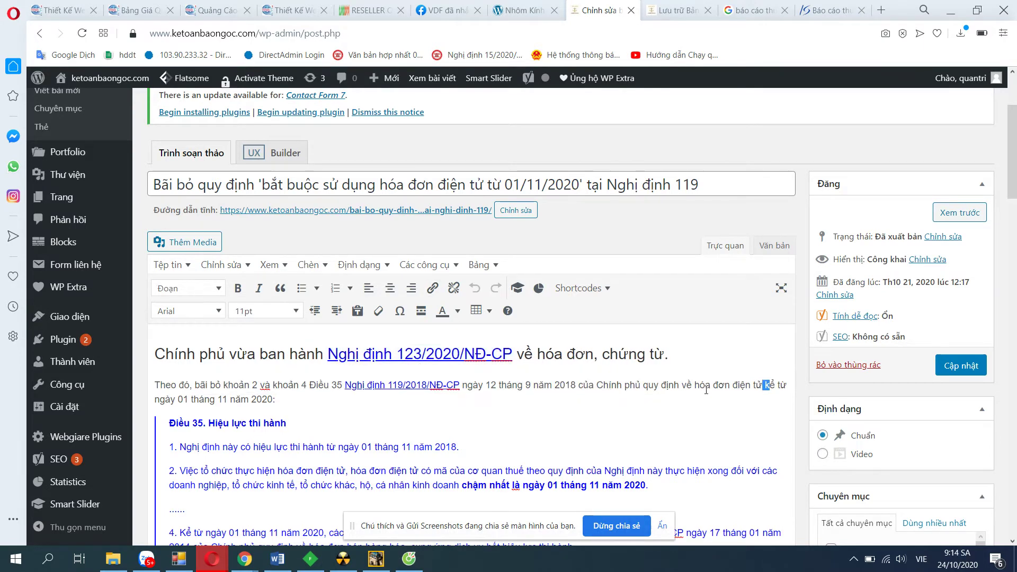
{"action": "left_click", "coordinate": [390, 384]}
{"action": "left_click", "coordinate": [428, 350]}
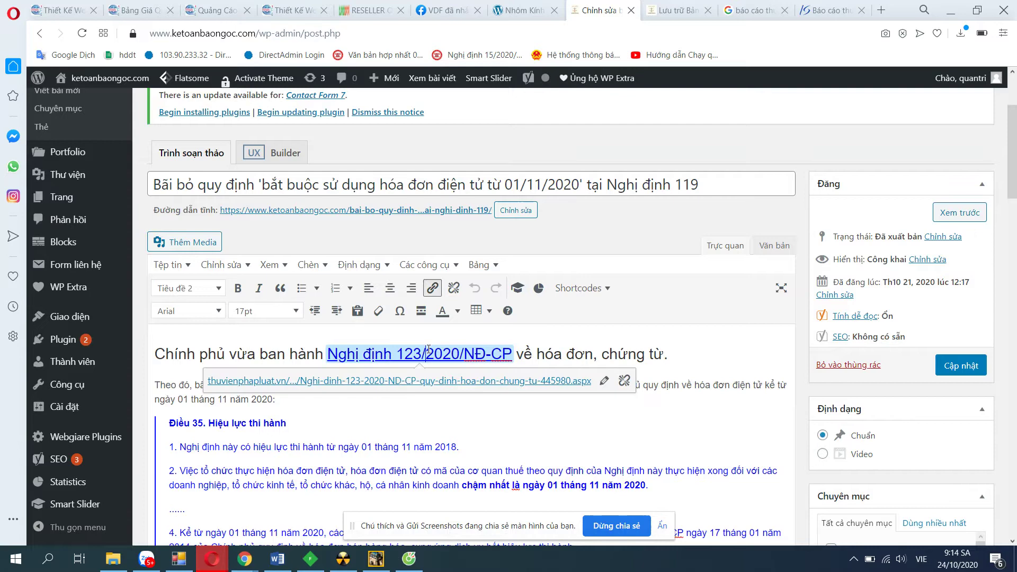
{"action": "left_click", "coordinate": [574, 349]}
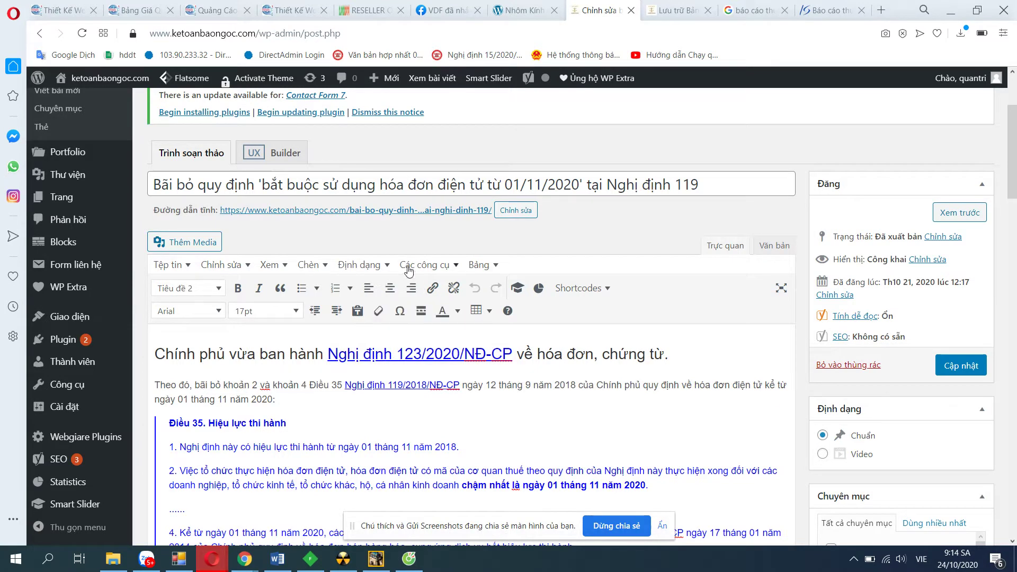
{"action": "scroll", "coordinate": [487, 296], "scroll_direction": "down", "scroll_amount": 5}
{"action": "left_click", "coordinate": [328, 404]}
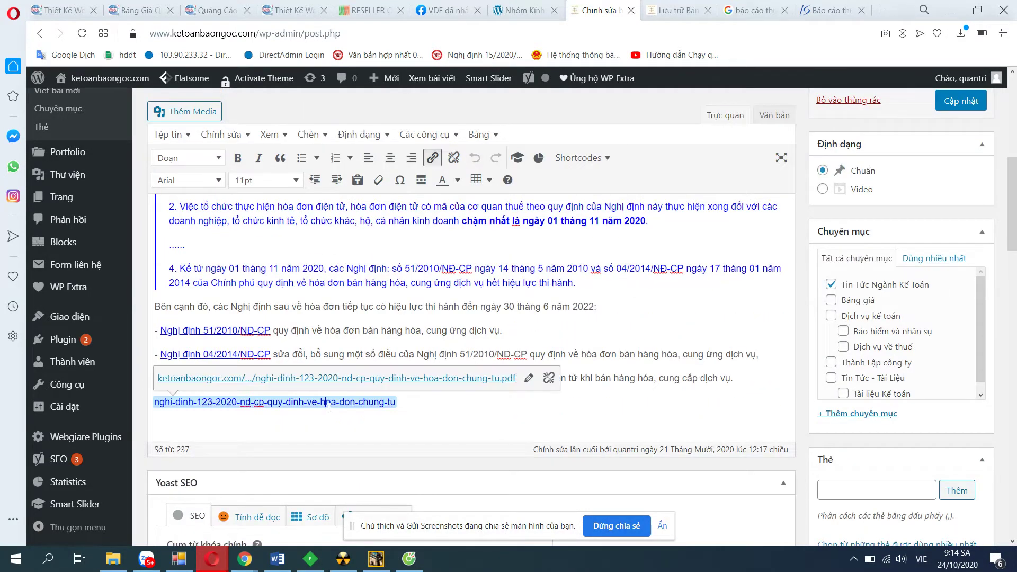
{"action": "left_click", "coordinate": [487, 282]}
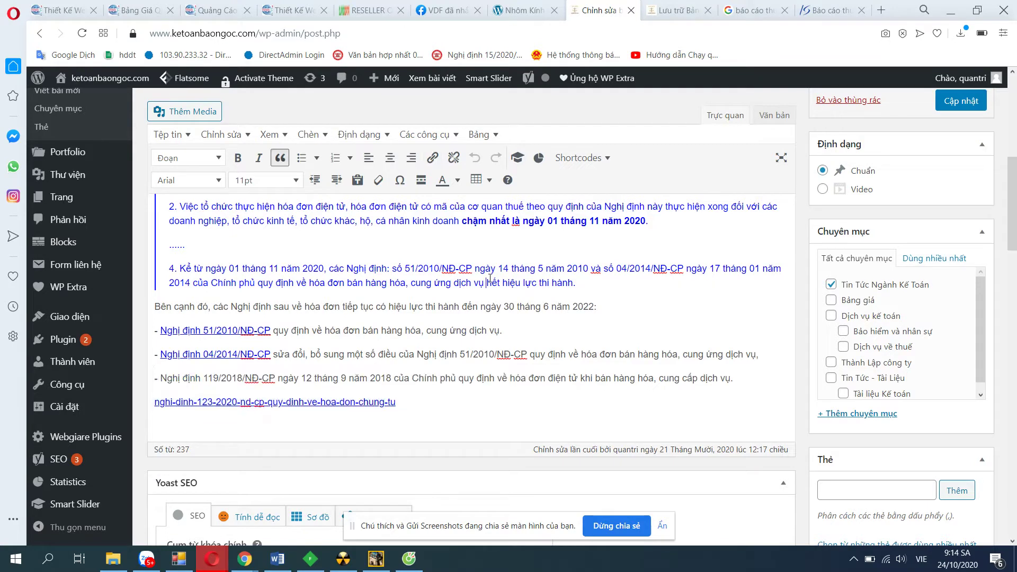
{"action": "scroll", "coordinate": [760, 334], "scroll_direction": "down", "scroll_amount": 4}
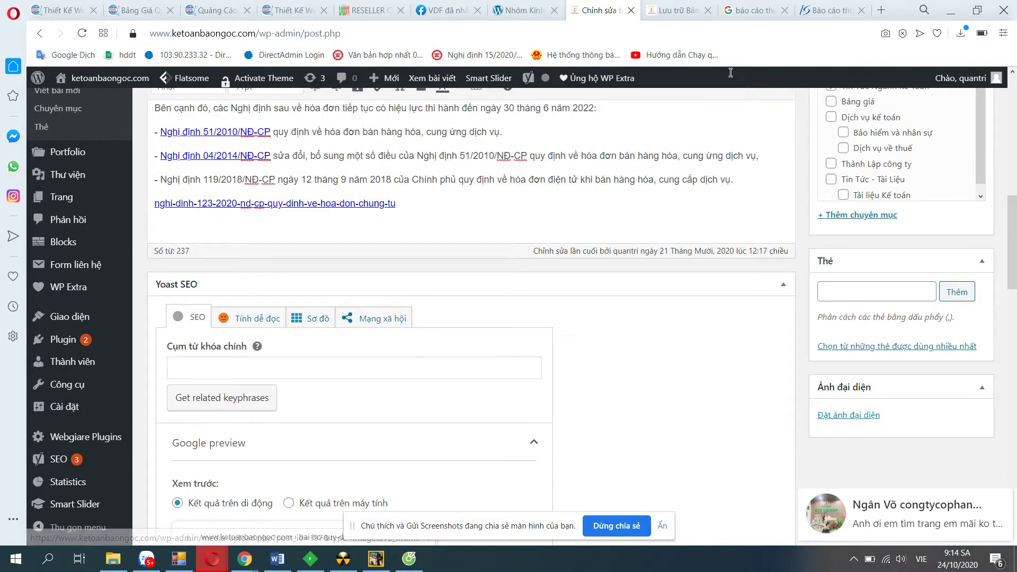
- Open the "Tin Tức Ngành Kế Toán" category on the public site and look at its post listings
{"action": "left_click", "coordinate": [678, 10]}
{"action": "left_click", "coordinate": [604, 10]}
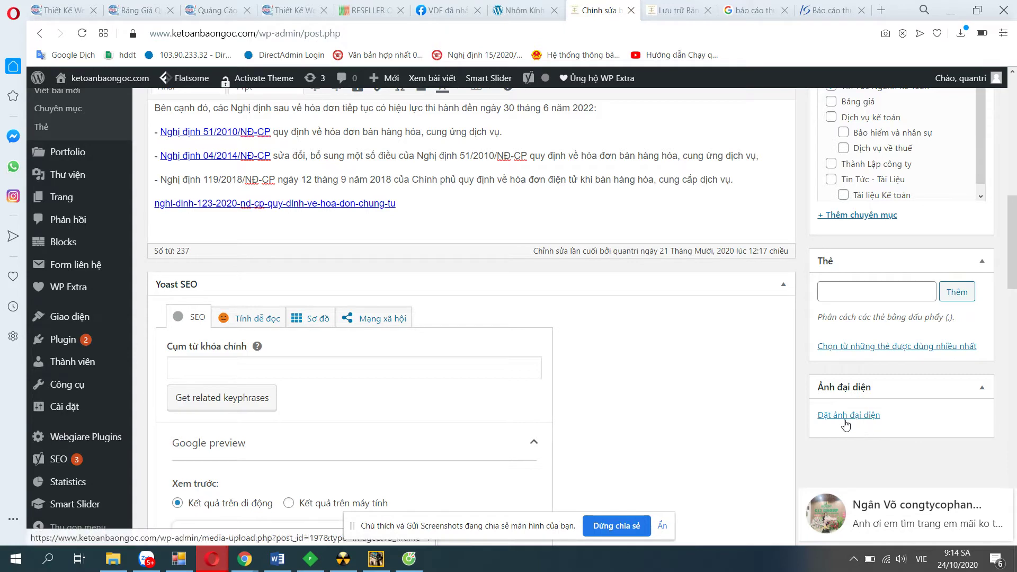
{"action": "scroll", "coordinate": [792, 159], "scroll_direction": "up", "scroll_amount": 3}
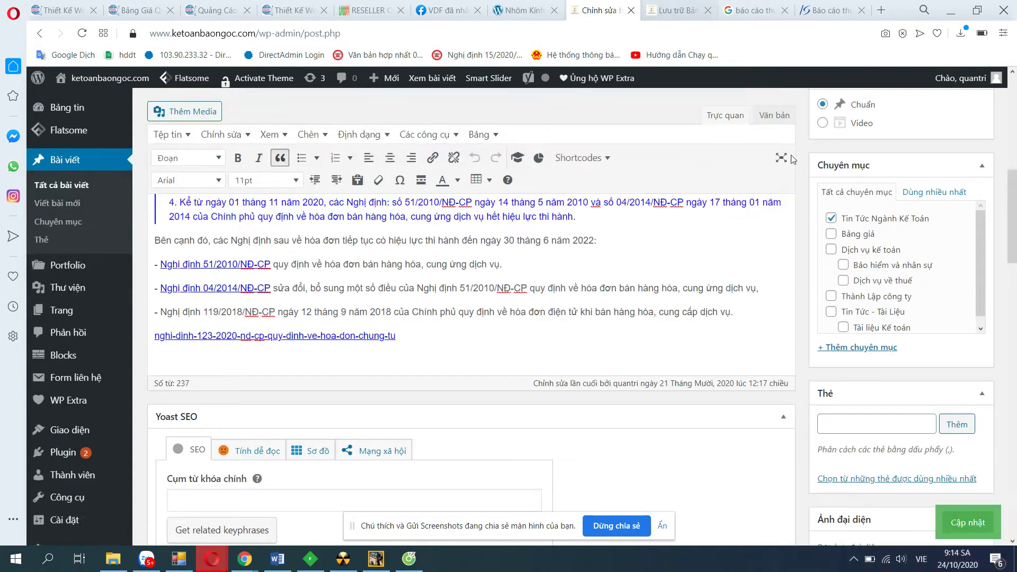
{"action": "left_click", "coordinate": [675, 10]}
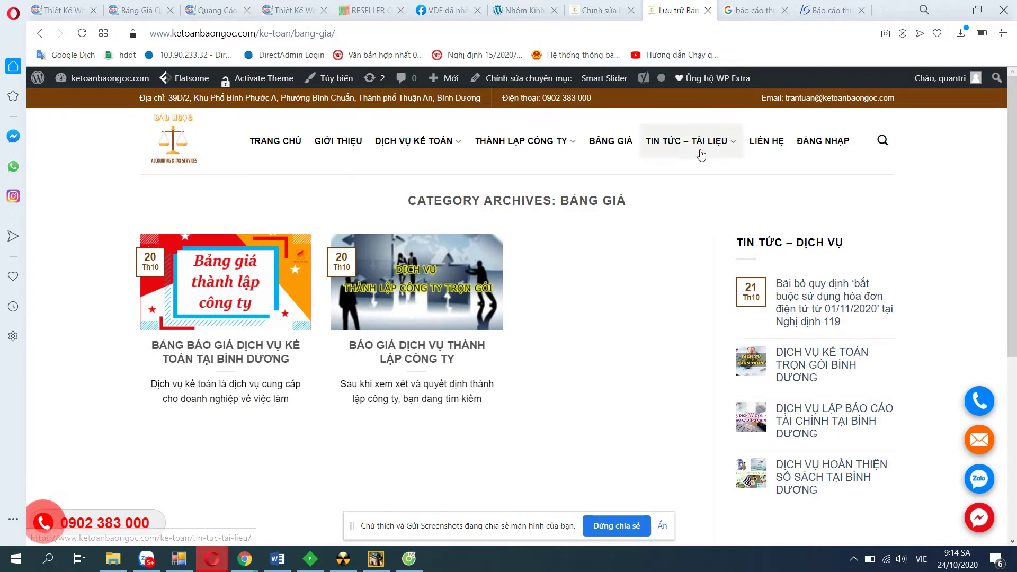
{"action": "mouse_move", "coordinate": [700, 155]}
{"action": "left_click", "coordinate": [689, 193]}
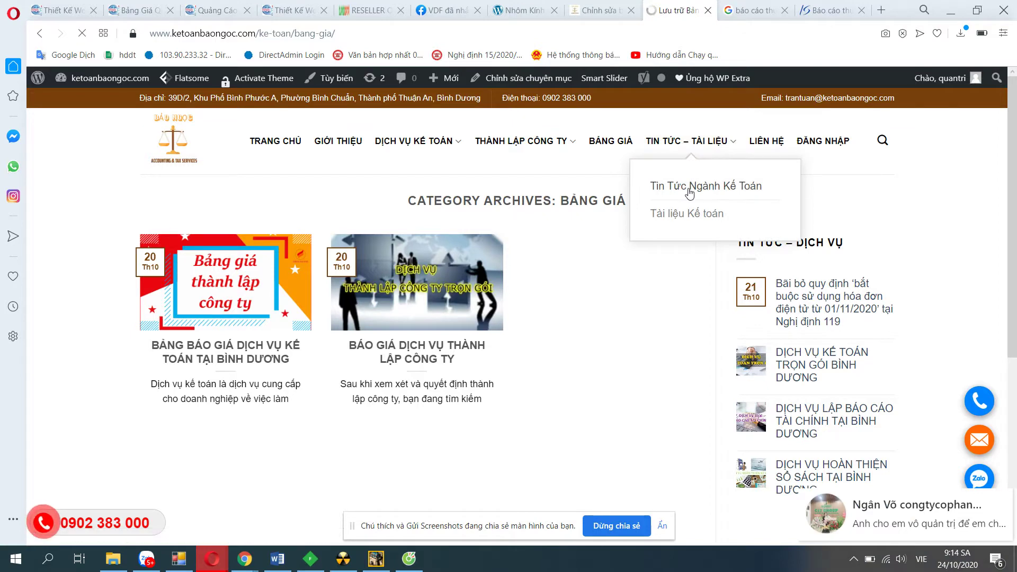
{"action": "scroll", "coordinate": [463, 332], "scroll_direction": "down", "scroll_amount": 2}
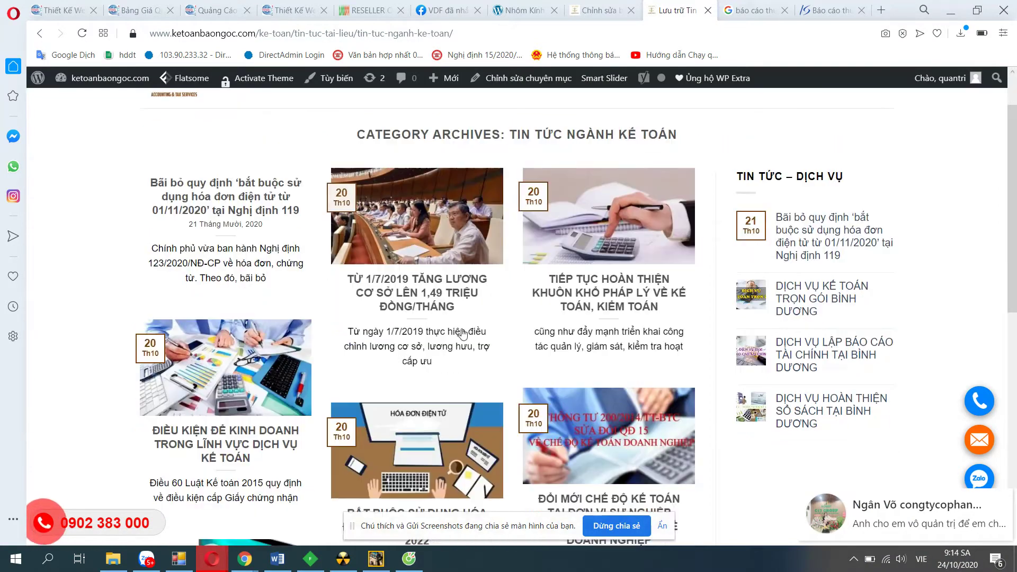
- Return to the post's edit page and examine its featured image and Yoast SEO sections
{"action": "left_click", "coordinate": [635, 5]}
{"action": "scroll", "coordinate": [895, 398], "scroll_direction": "down", "scroll_amount": 3}
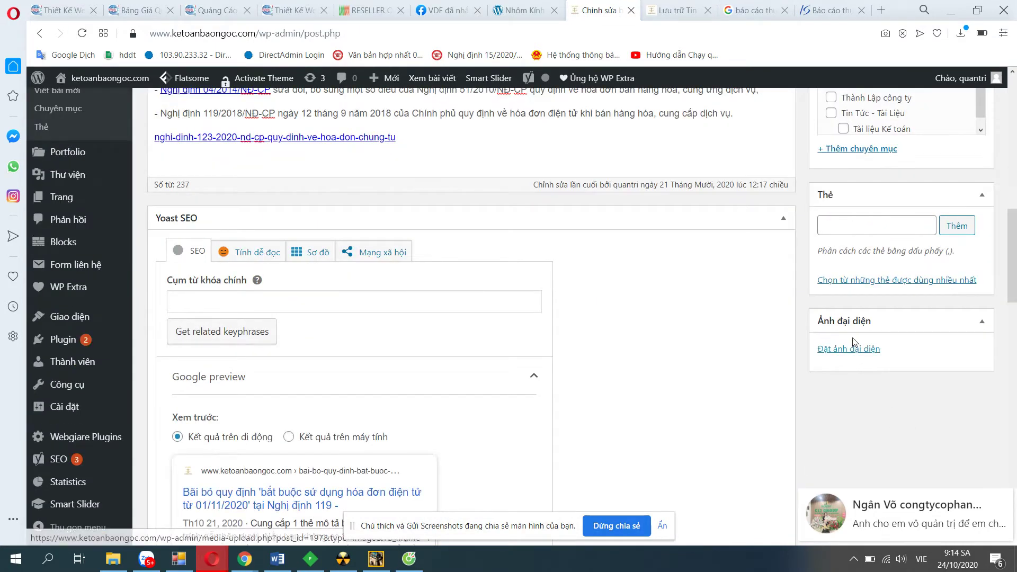
{"action": "scroll", "coordinate": [819, 369], "scroll_direction": "down", "scroll_amount": 3}
{"action": "scroll", "coordinate": [595, 318], "scroll_direction": "up", "scroll_amount": 5}
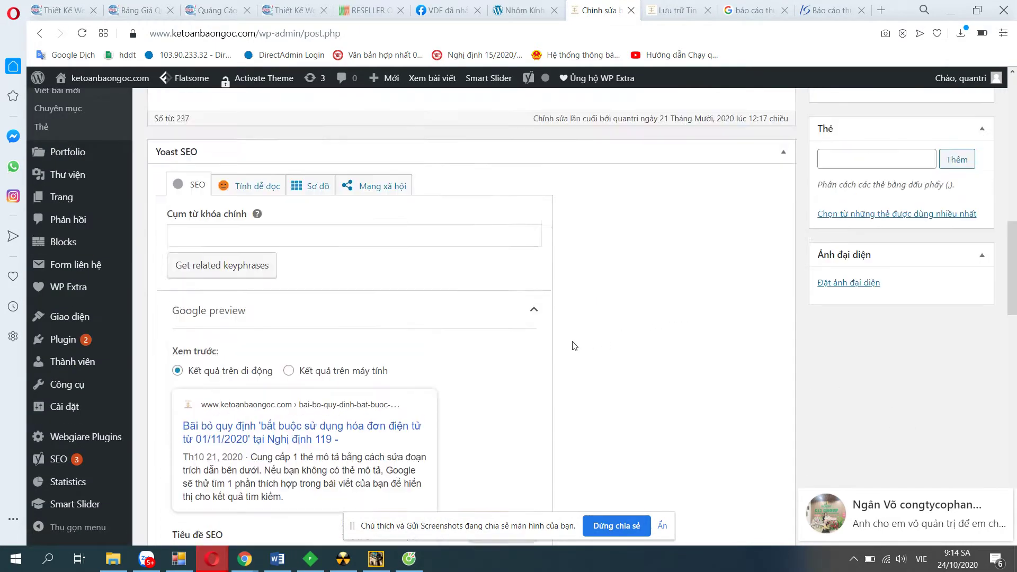
{"action": "scroll", "coordinate": [609, 312], "scroll_direction": "down", "scroll_amount": 3}
{"action": "scroll", "coordinate": [356, 349], "scroll_direction": "up", "scroll_amount": 2}
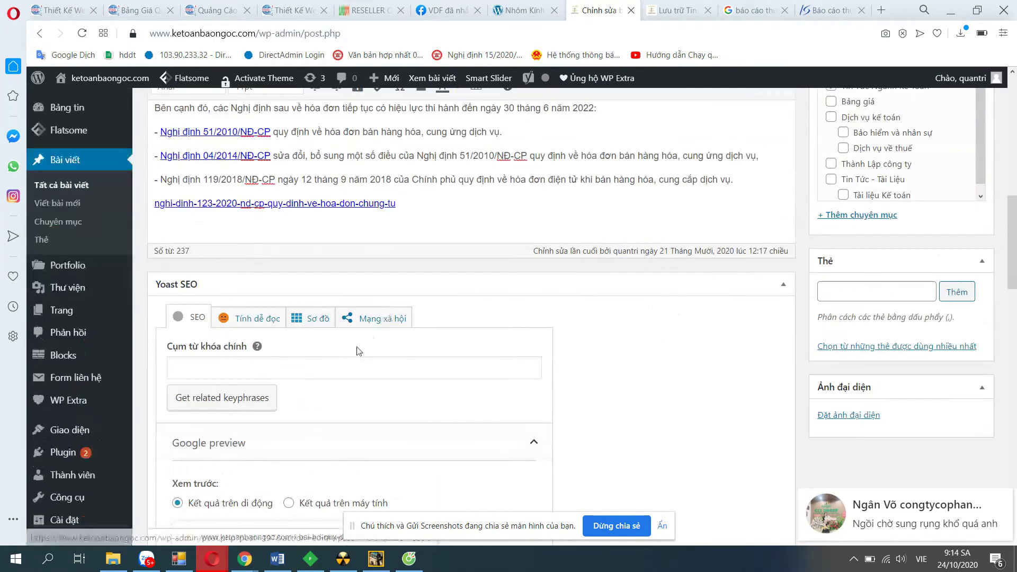
{"action": "scroll", "coordinate": [356, 345], "scroll_direction": "down", "scroll_amount": 4}
{"action": "scroll", "coordinate": [355, 345], "scroll_direction": "up", "scroll_amount": 2}
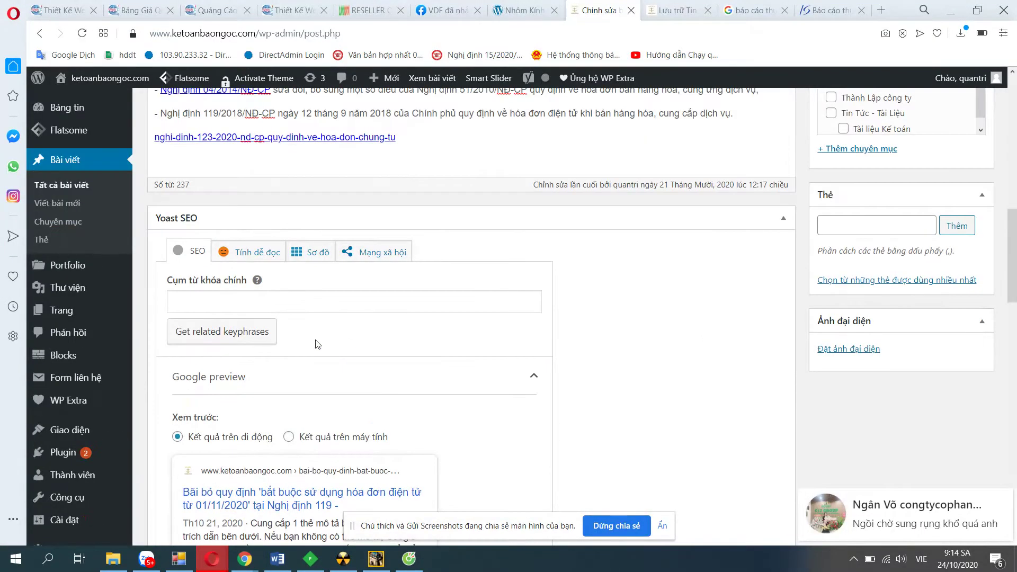
- Review the Yoast focus keyphrase, Google preview, SEO title, slug and meta description fields of the post
{"action": "left_click", "coordinate": [246, 301]}
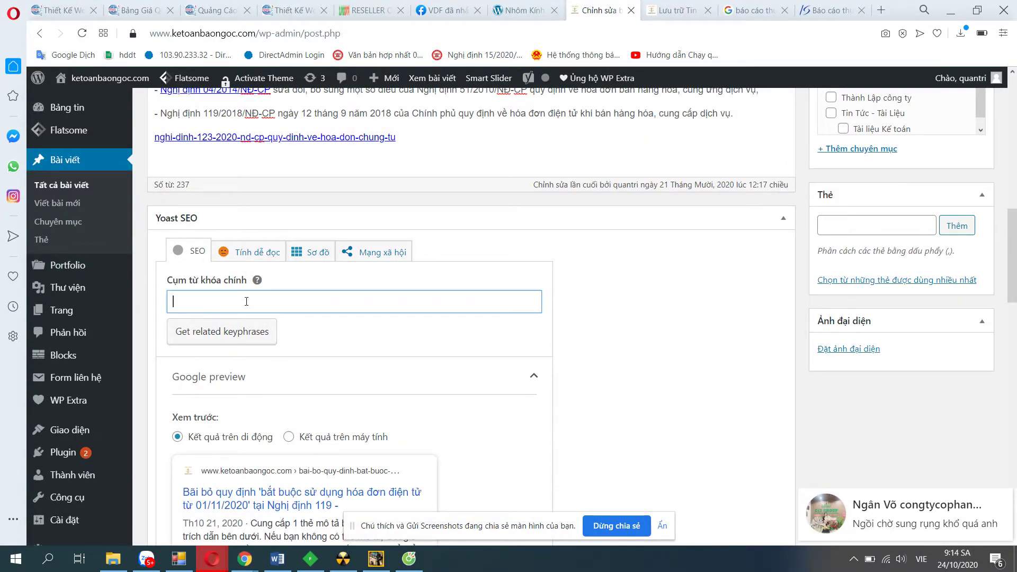
{"action": "scroll", "coordinate": [408, 379], "scroll_direction": "down", "scroll_amount": 8}
{"action": "scroll", "coordinate": [407, 379], "scroll_direction": "up", "scroll_amount": 3}
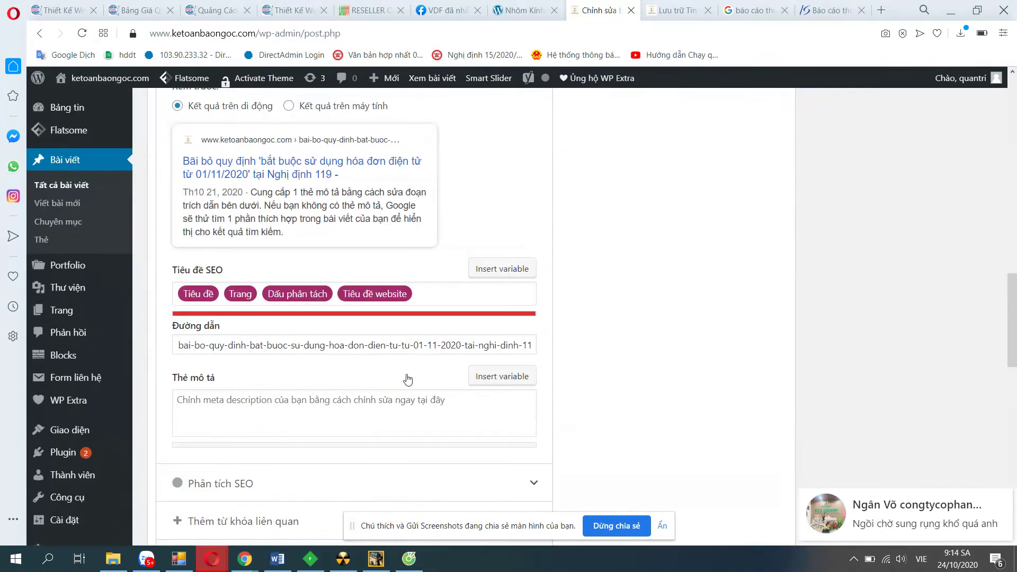
{"action": "scroll", "coordinate": [270, 424], "scroll_direction": "up", "scroll_amount": 4}
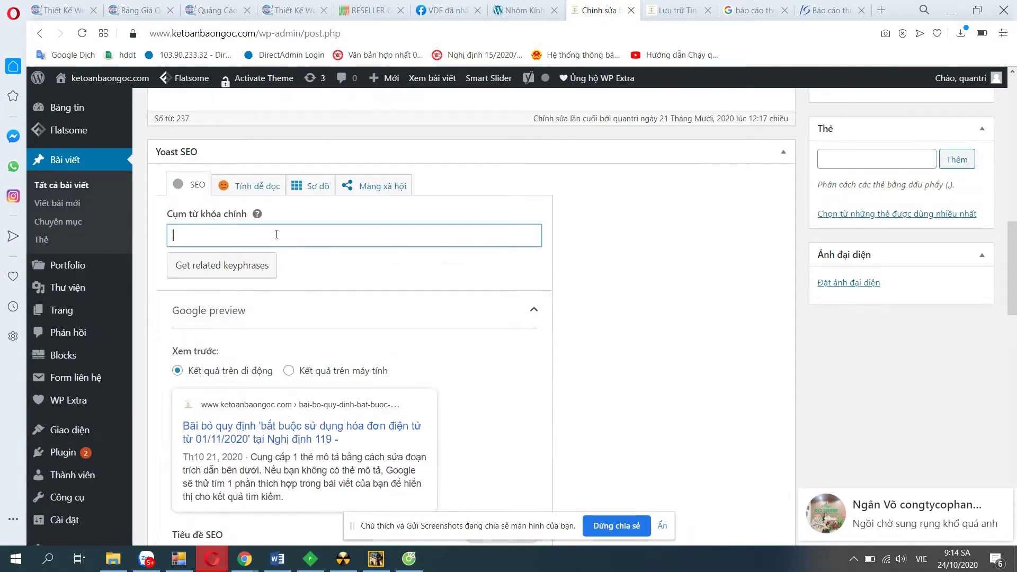
{"action": "scroll", "coordinate": [274, 229], "scroll_direction": "down", "scroll_amount": 4}
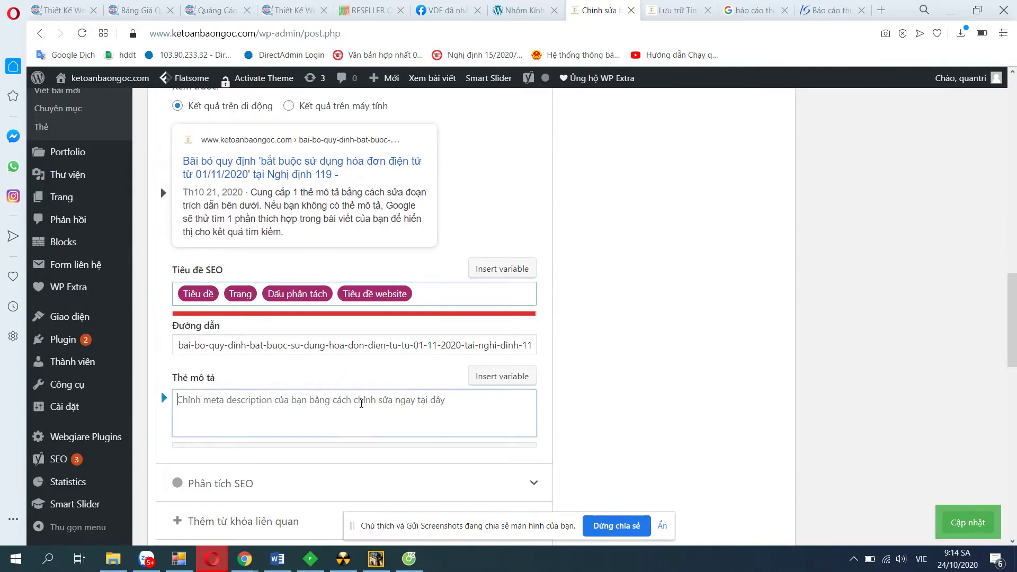
{"action": "scroll", "coordinate": [238, 197], "scroll_direction": "up", "scroll_amount": 4}
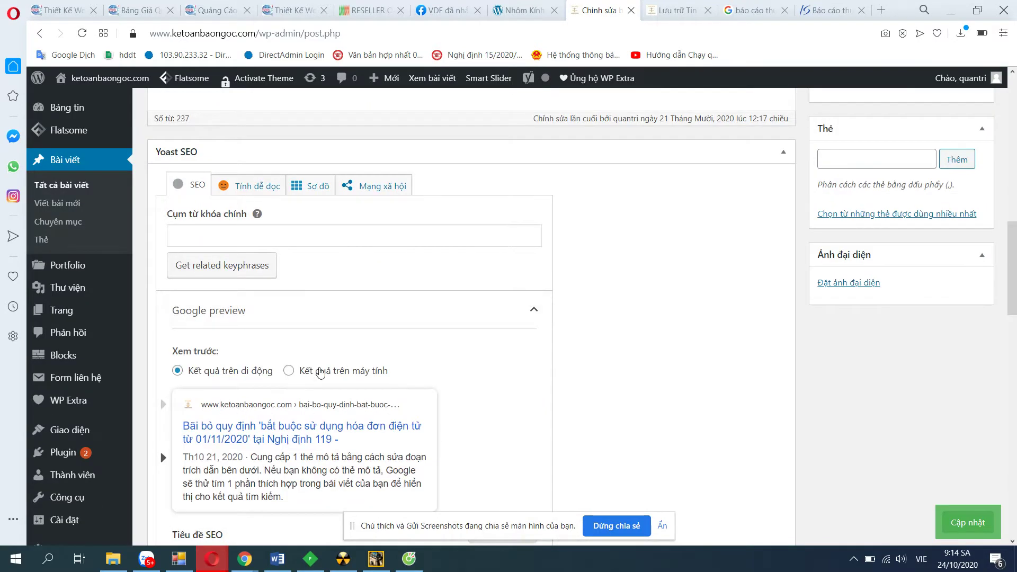
{"action": "scroll", "coordinate": [319, 372], "scroll_direction": "down", "scroll_amount": 4}
{"action": "scroll", "coordinate": [408, 428], "scroll_direction": "down", "scroll_amount": 5}
{"action": "scroll", "coordinate": [408, 428], "scroll_direction": "up", "scroll_amount": 8}
{"action": "scroll", "coordinate": [328, 342], "scroll_direction": "down", "scroll_amount": 4}
{"action": "scroll", "coordinate": [529, 313], "scroll_direction": "up", "scroll_amount": 10}
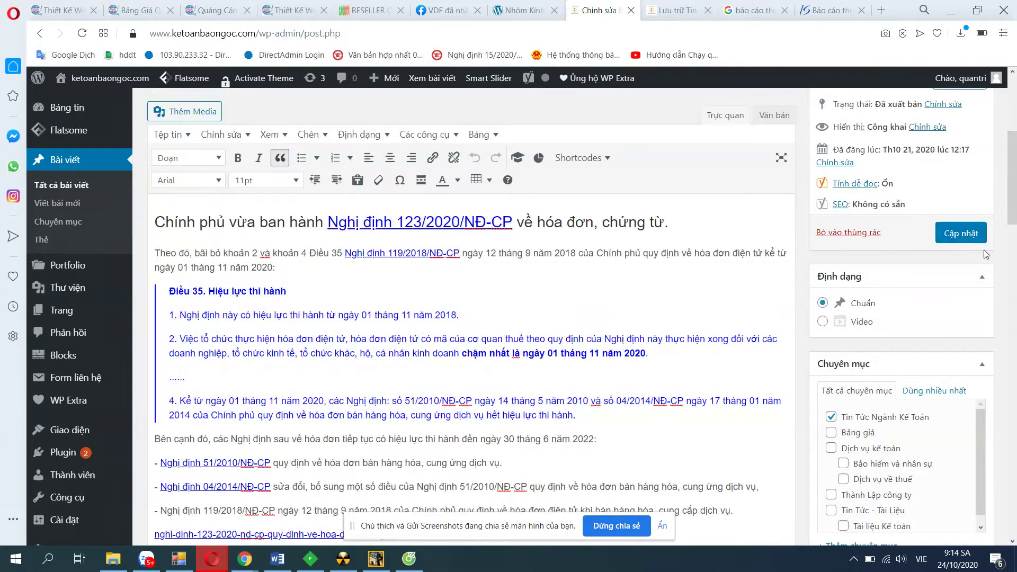
{"action": "scroll", "coordinate": [500, 376], "scroll_direction": "up", "scroll_amount": 5}
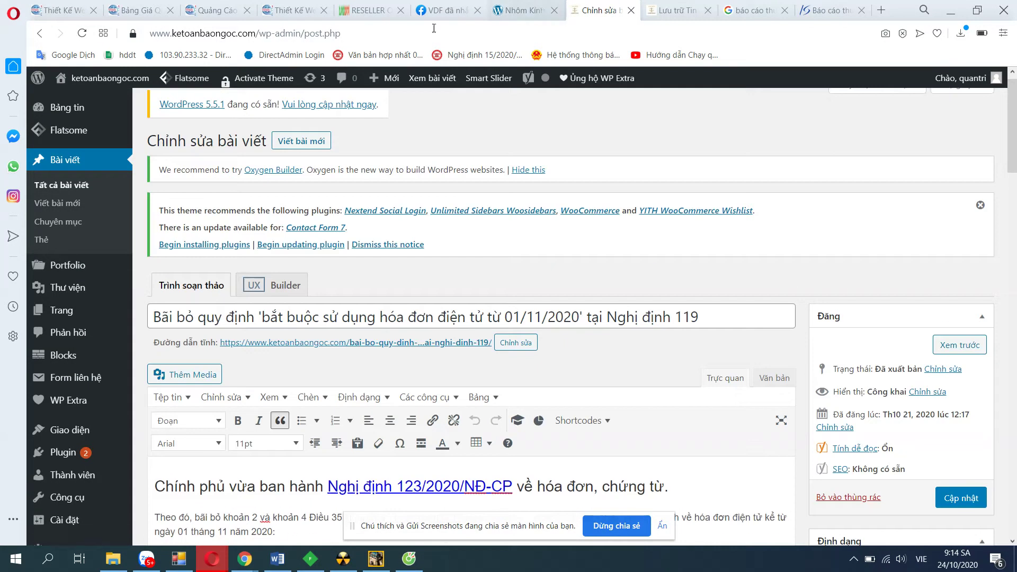
- Review the post's category options and open the post category management page
{"action": "scroll", "coordinate": [781, 362], "scroll_direction": "down", "scroll_amount": 5}
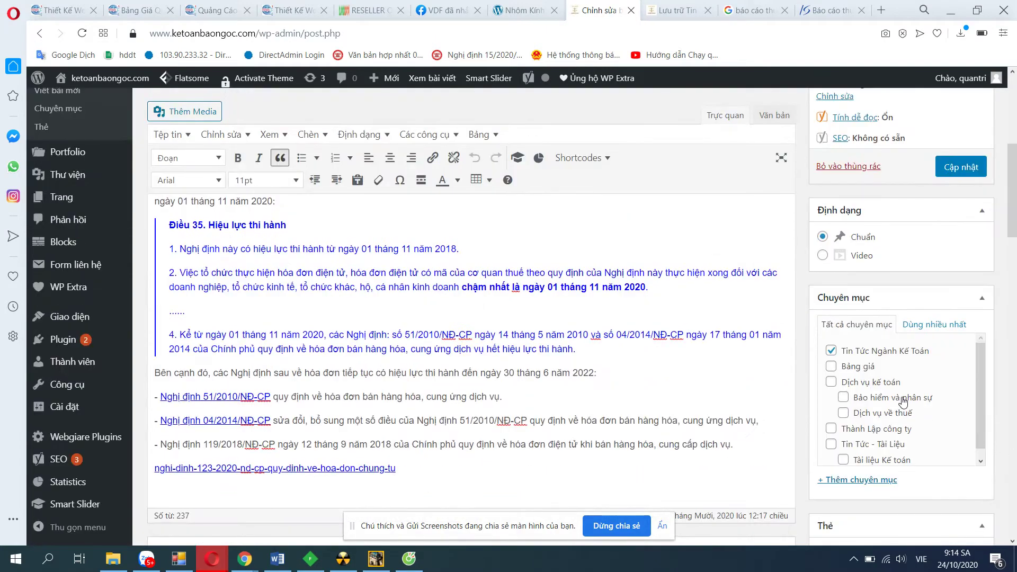
{"action": "scroll", "coordinate": [904, 404], "scroll_direction": "down", "scroll_amount": 1}
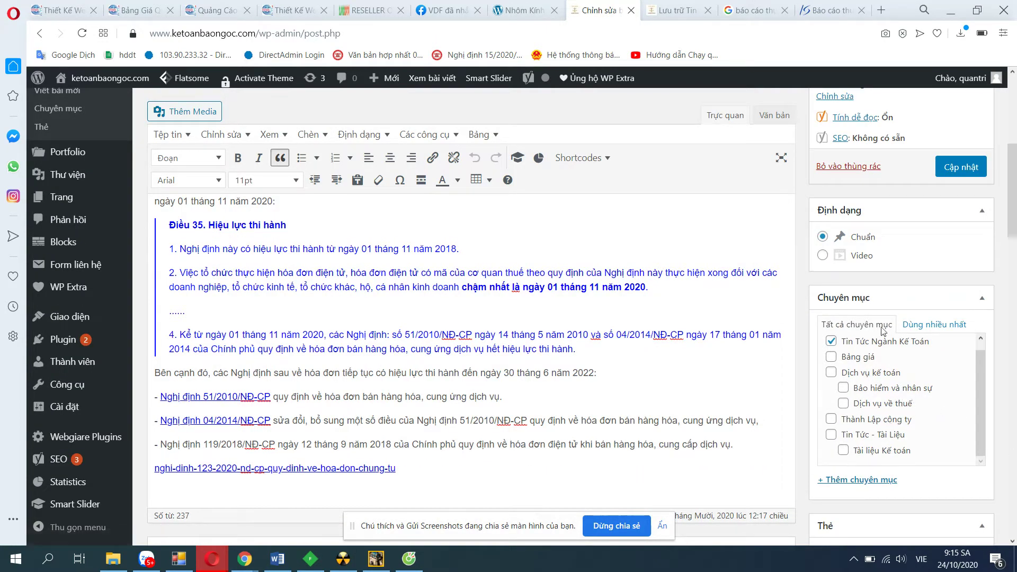
{"action": "scroll", "coordinate": [871, 403], "scroll_direction": "up", "scroll_amount": 1}
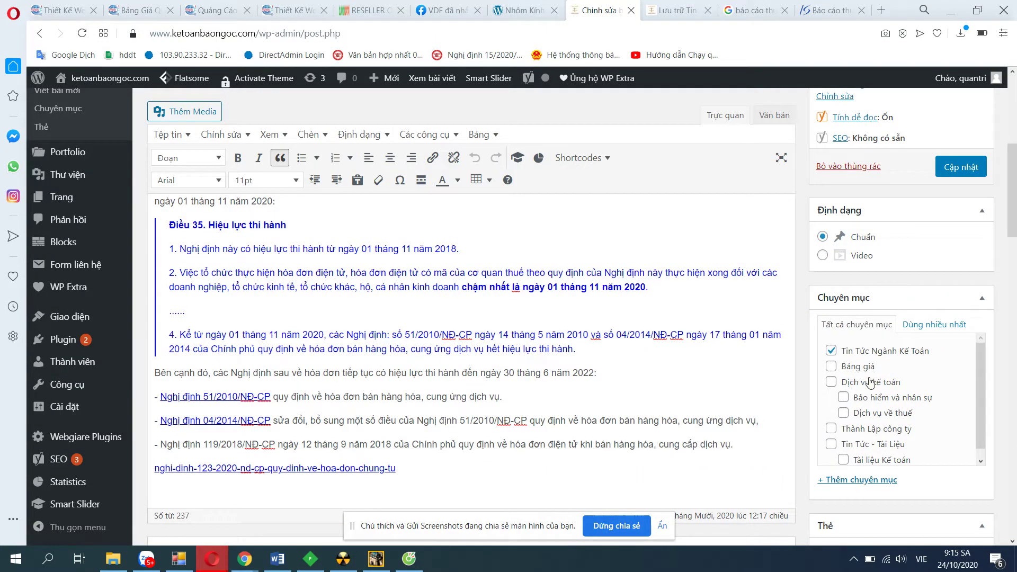
{"action": "scroll", "coordinate": [871, 382], "scroll_direction": "down", "scroll_amount": 1}
{"action": "scroll", "coordinate": [831, 434], "scroll_direction": "up", "scroll_amount": 1}
{"action": "scroll", "coordinate": [783, 446], "scroll_direction": "up", "scroll_amount": 3}
{"action": "scroll", "coordinate": [783, 370], "scroll_direction": "down", "scroll_amount": 6}
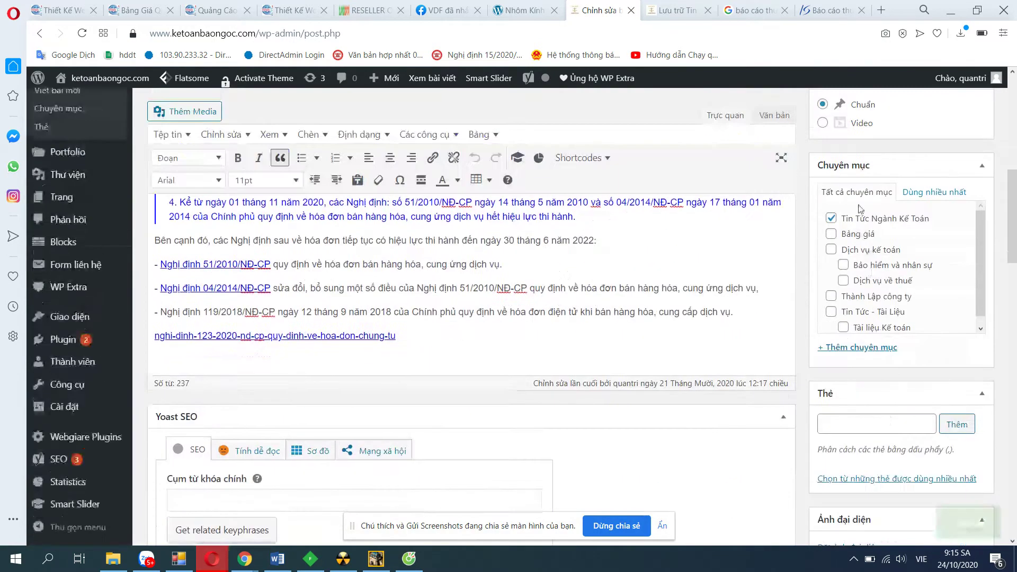
{"action": "scroll", "coordinate": [872, 280], "scroll_direction": "down", "scroll_amount": 1}
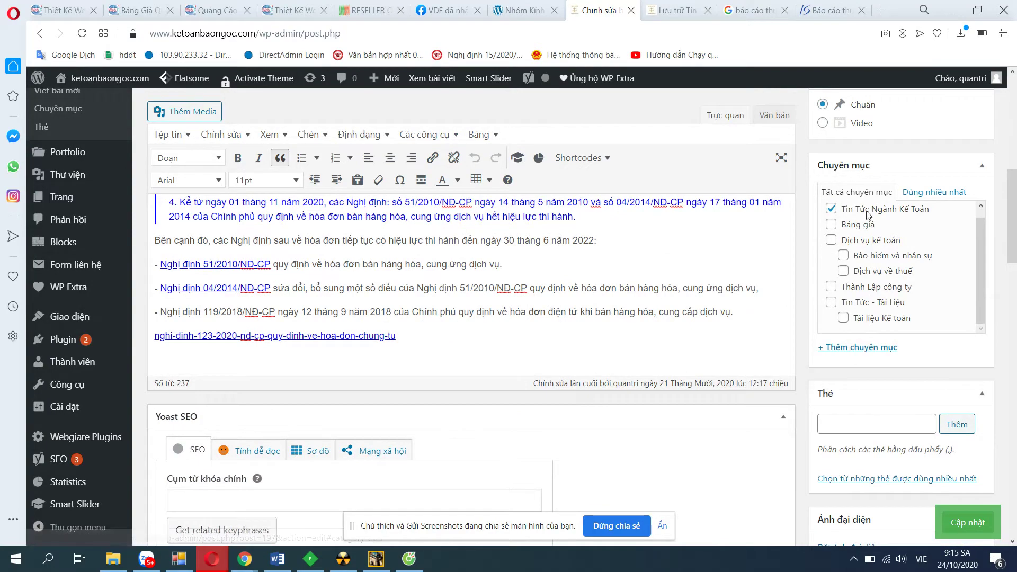
{"action": "scroll", "coordinate": [859, 241], "scroll_direction": "up", "scroll_amount": 3}
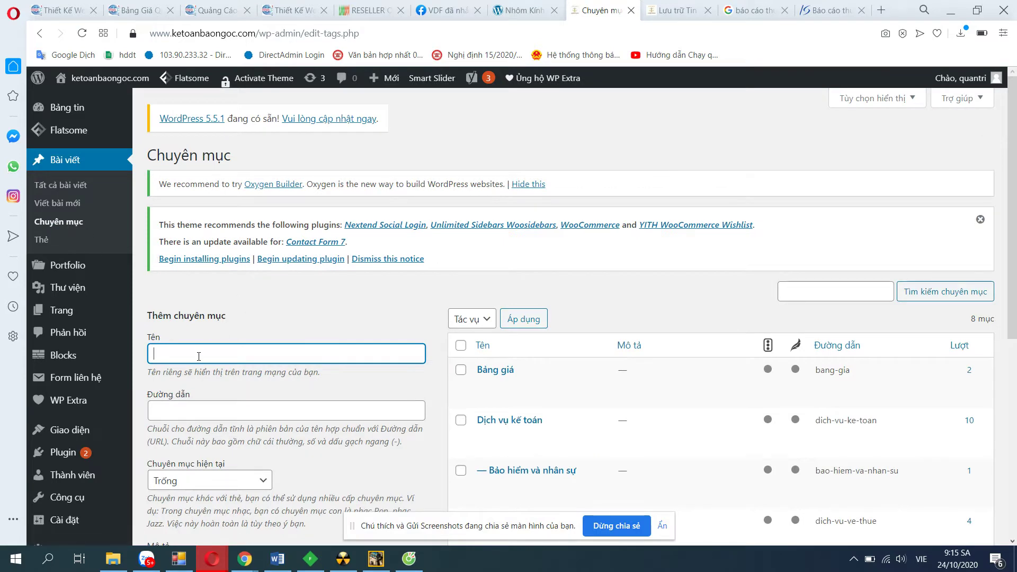
- Add a new post category named "abc" with no parent category
{"action": "left_click", "coordinate": [198, 355]}
{"action": "type", "text": "abc"}
{"action": "scroll", "coordinate": [212, 370], "scroll_direction": "down", "scroll_amount": 3}
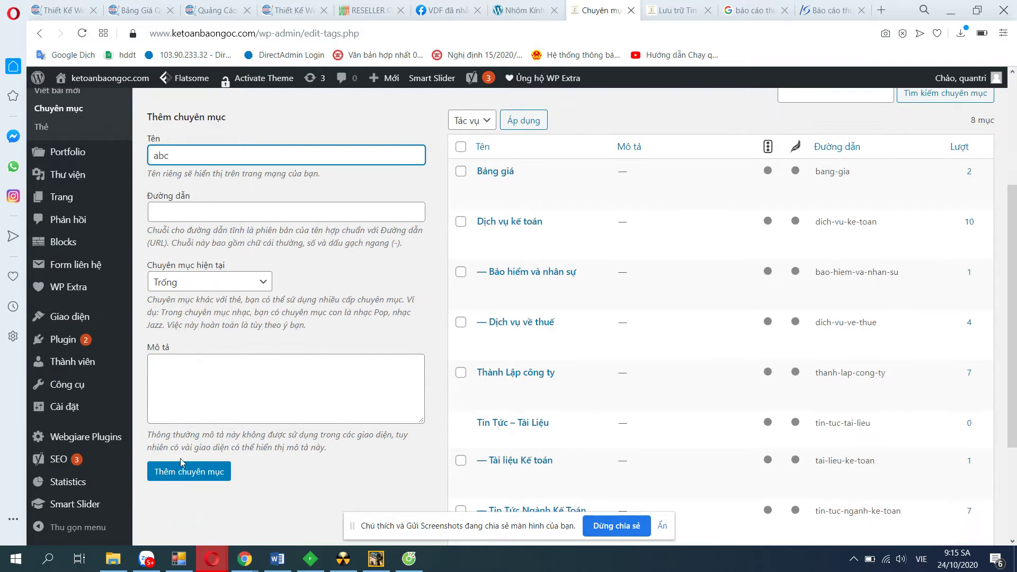
{"action": "left_click", "coordinate": [191, 470]}
{"action": "scroll", "coordinate": [356, 439], "scroll_direction": "up", "scroll_amount": 1}
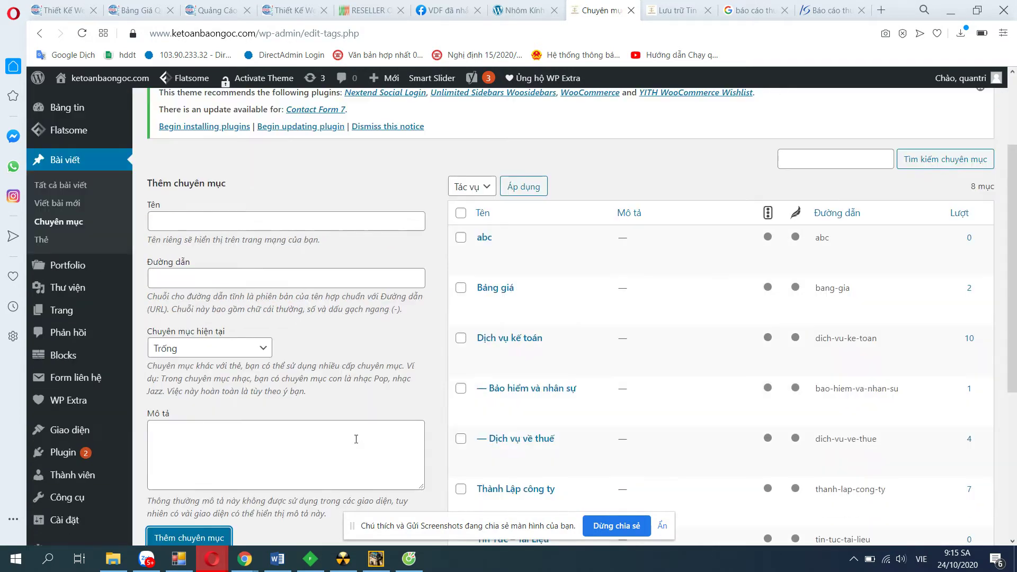
- Start a new post and look for the "abc" category among its category options
{"action": "left_click", "coordinate": [58, 202]}
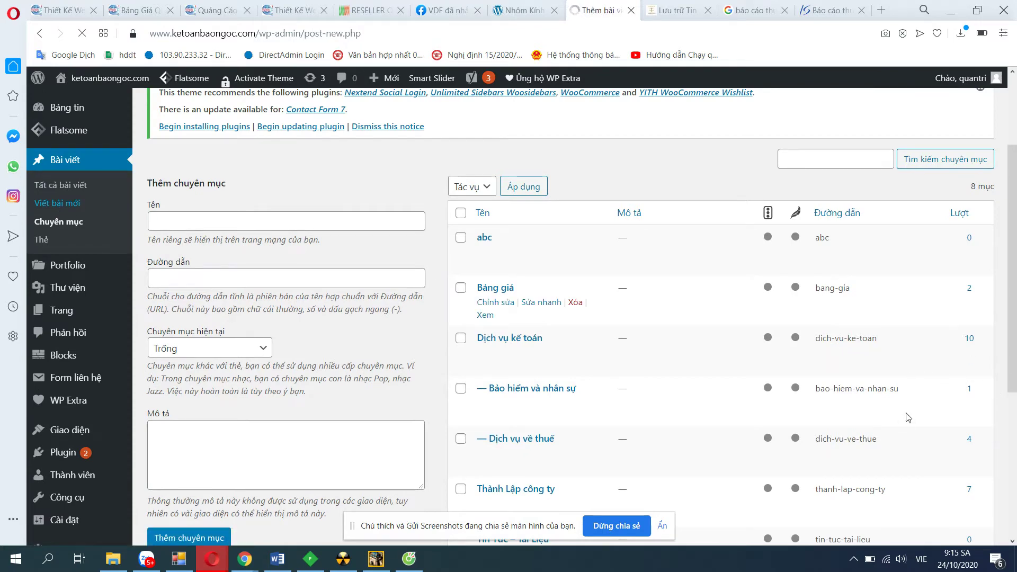
{"action": "scroll", "coordinate": [871, 447], "scroll_direction": "down", "scroll_amount": 4}
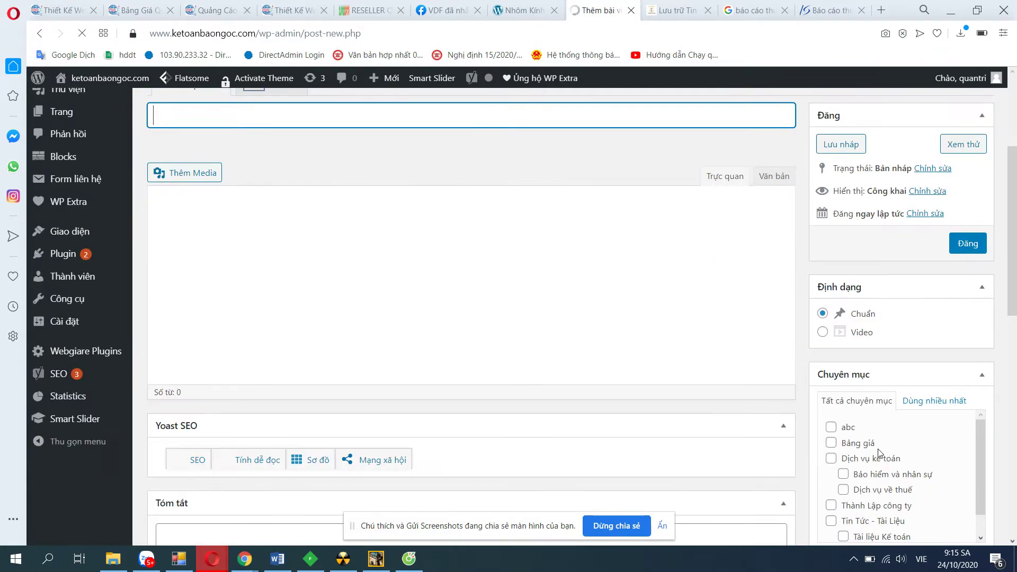
{"action": "scroll", "coordinate": [842, 436], "scroll_direction": "up", "scroll_amount": 1}
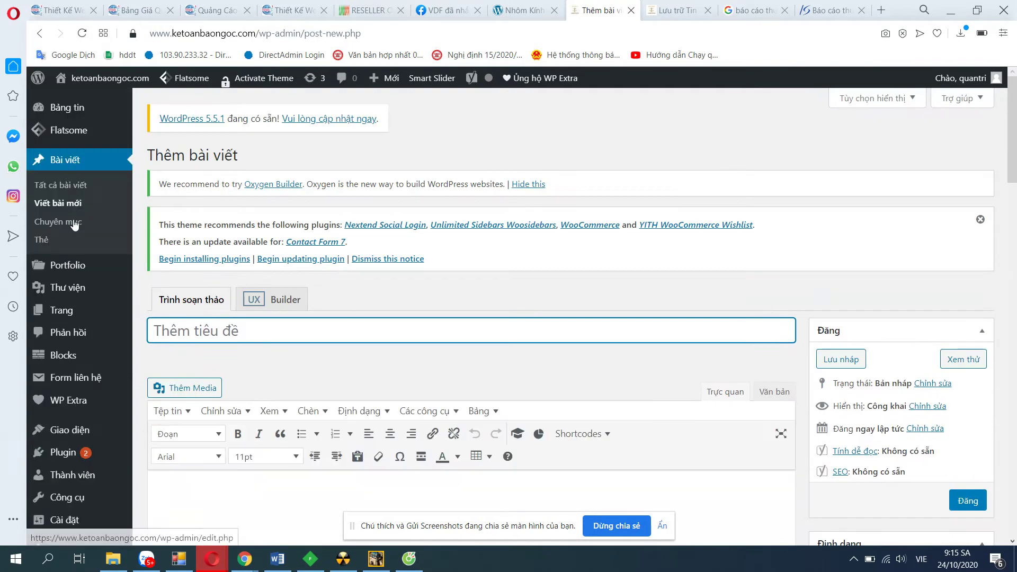
- Return to the category management page and delete the "abc" category
{"action": "left_click", "coordinate": [73, 223]}
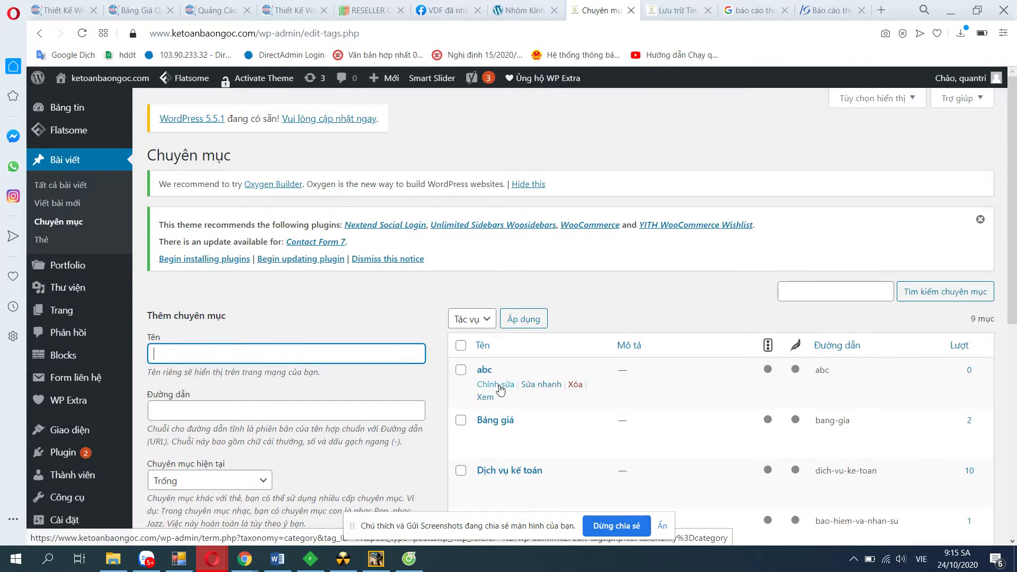
{"action": "left_click", "coordinate": [575, 387]}
{"action": "left_click", "coordinate": [623, 136]}
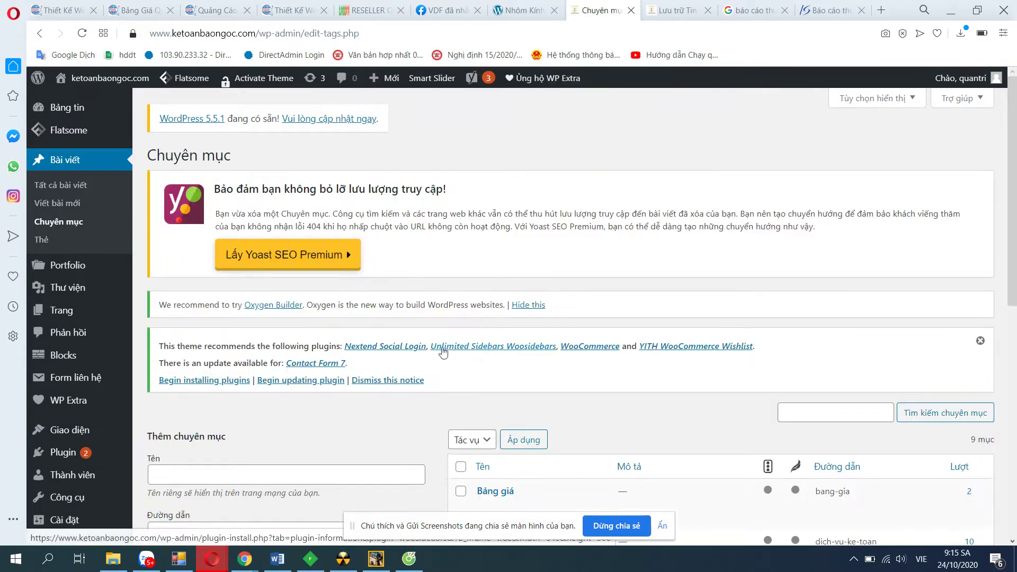
- Start another new post and check its category options for the deleted "abc" category
{"action": "left_click", "coordinate": [57, 203]}
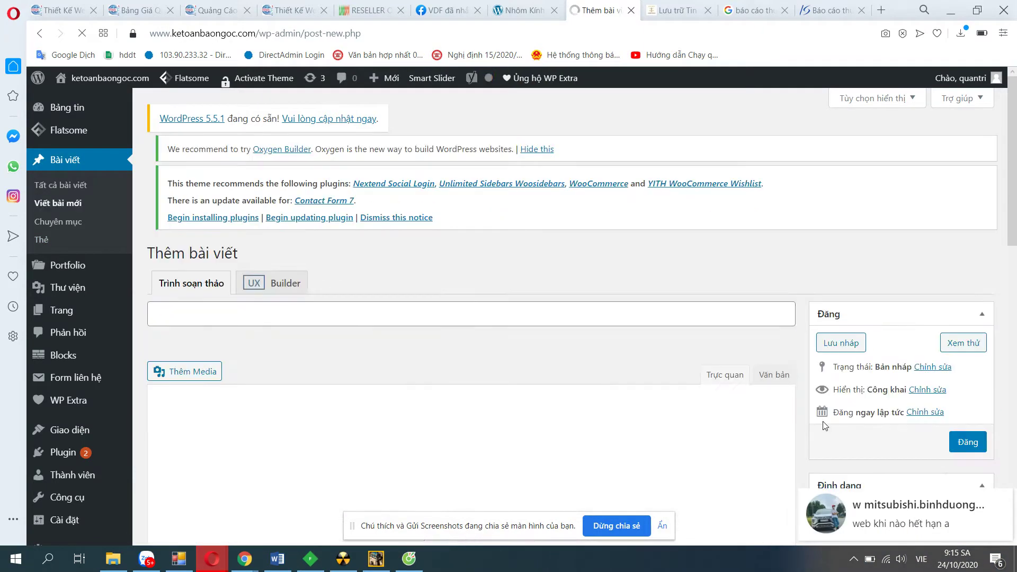
{"action": "scroll", "coordinate": [864, 400], "scroll_direction": "down", "scroll_amount": 2}
{"action": "scroll", "coordinate": [866, 368], "scroll_direction": "down", "scroll_amount": 3}
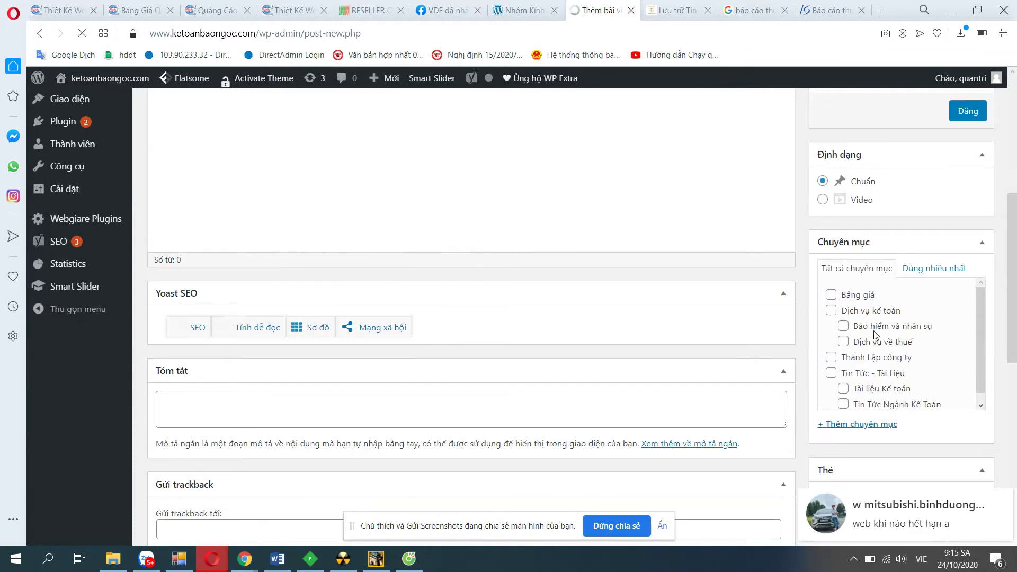
{"action": "scroll", "coordinate": [847, 371], "scroll_direction": "up", "scroll_amount": 5}
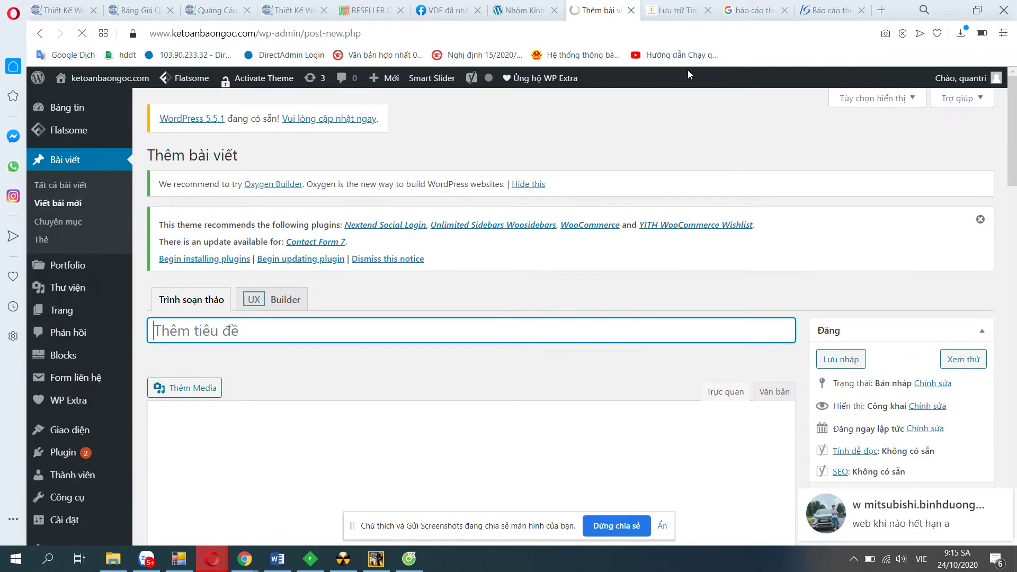
- Open the public homepage and compare its navigation menu with the site's list of pages in the admin area
{"action": "left_click", "coordinate": [678, 10]}
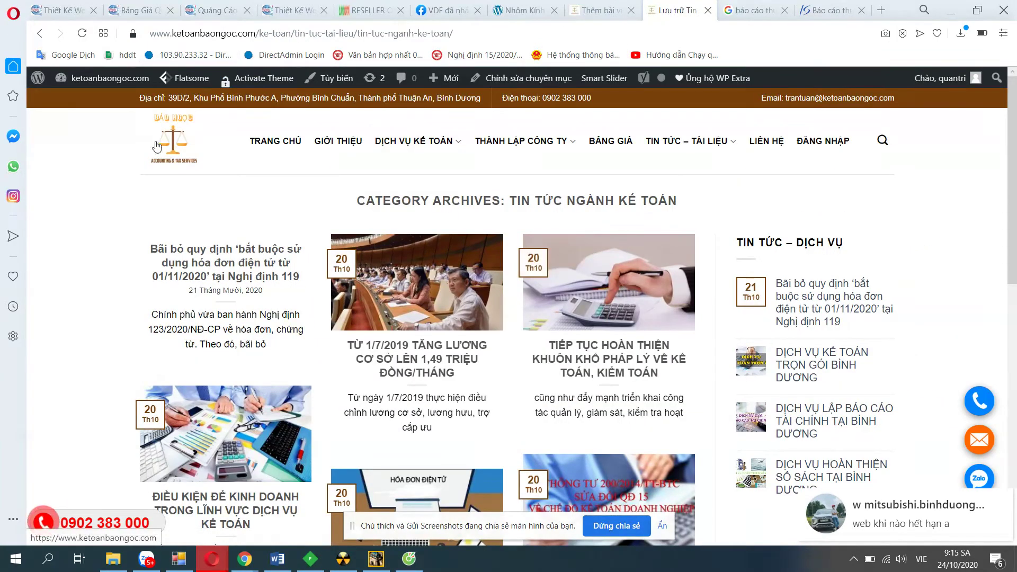
{"action": "left_click", "coordinate": [173, 138]}
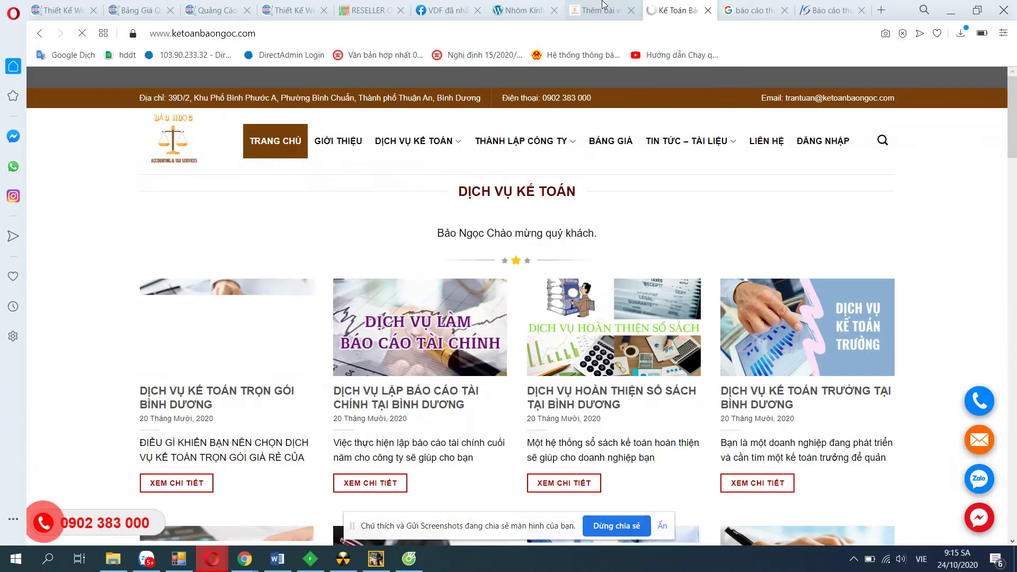
{"action": "left_click", "coordinate": [601, 10]}
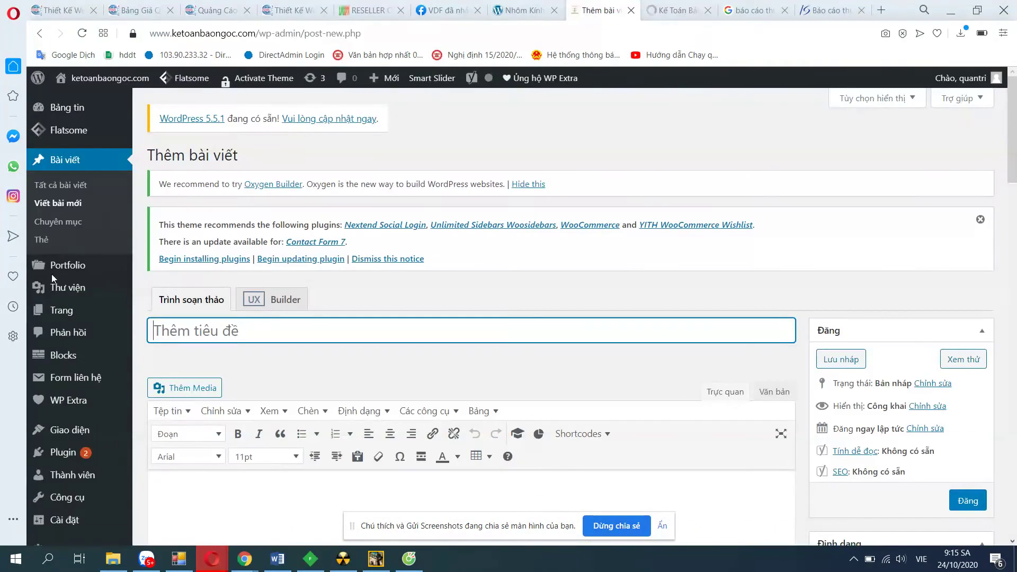
{"action": "left_click", "coordinate": [66, 313]}
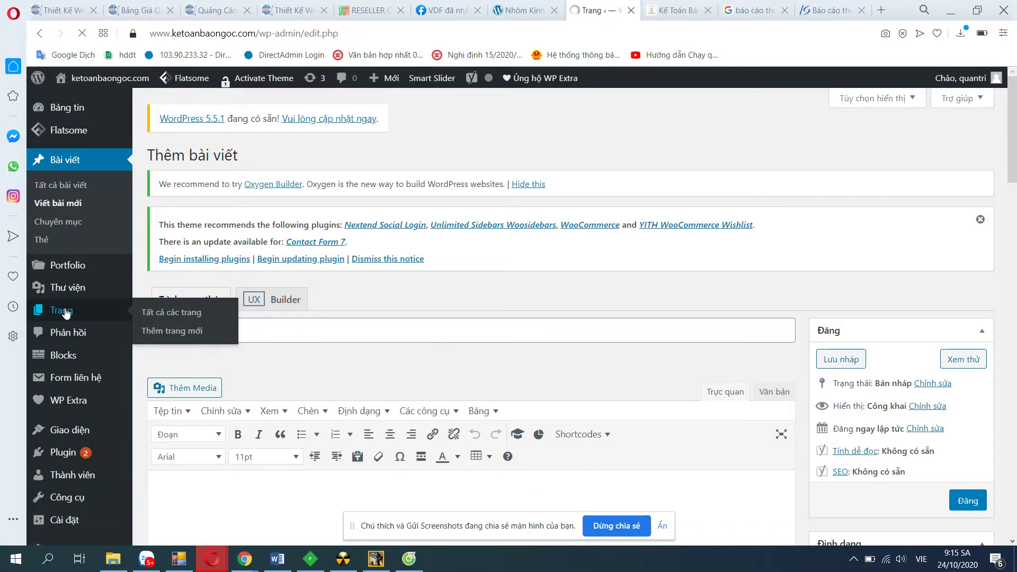
{"action": "scroll", "coordinate": [419, 402], "scroll_direction": "down", "scroll_amount": 1}
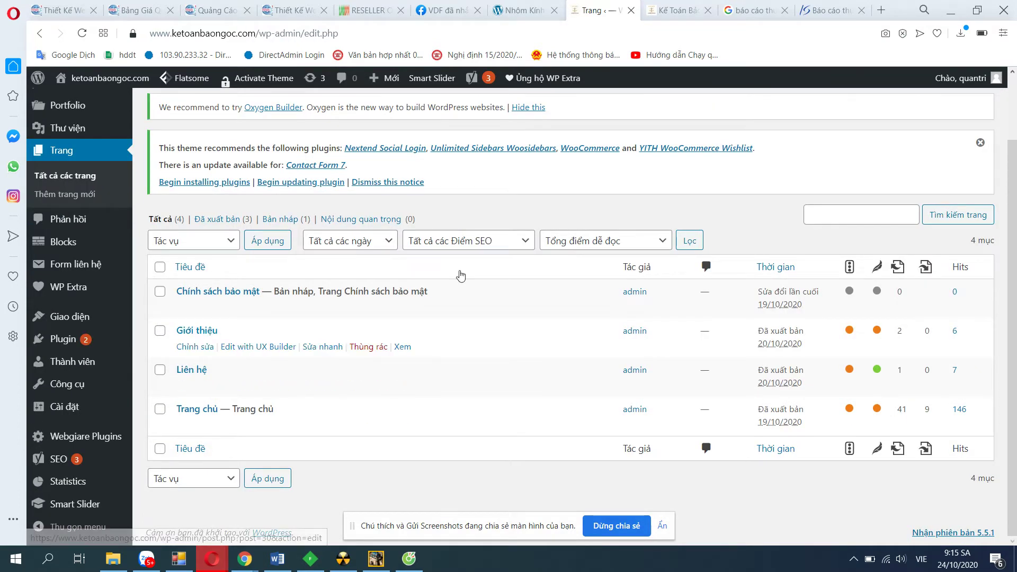
{"action": "left_click", "coordinate": [678, 10]}
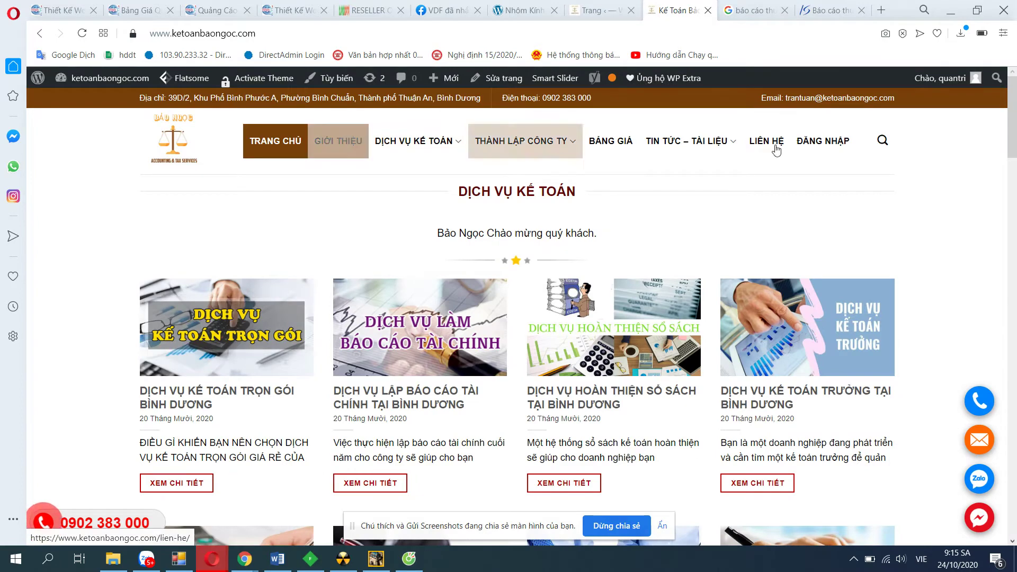
- Open the "Liên hệ" page for editing and examine its contact details and contact form shortcode
{"action": "left_click", "coordinate": [622, 5]}
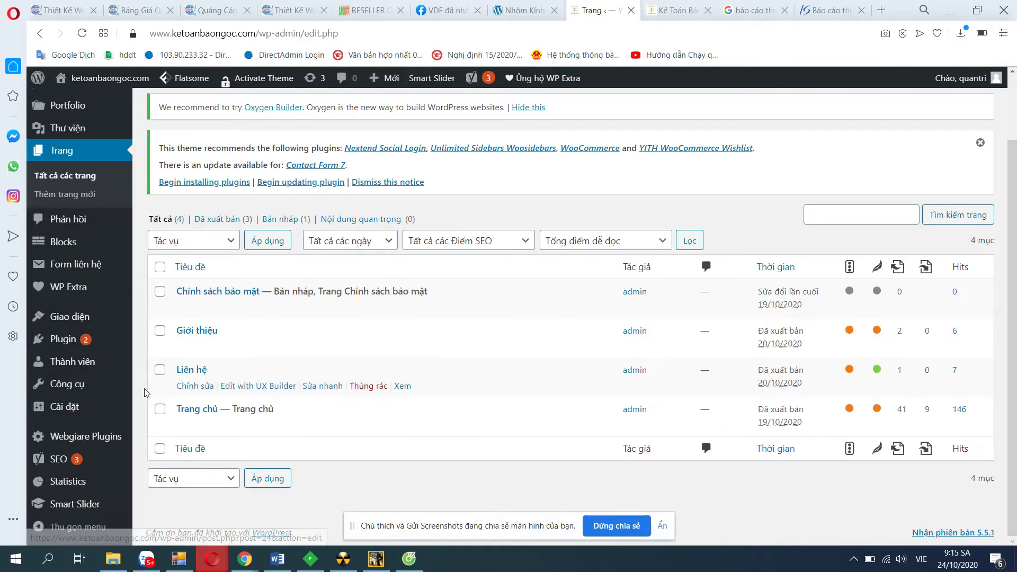
{"action": "left_click", "coordinate": [200, 388]}
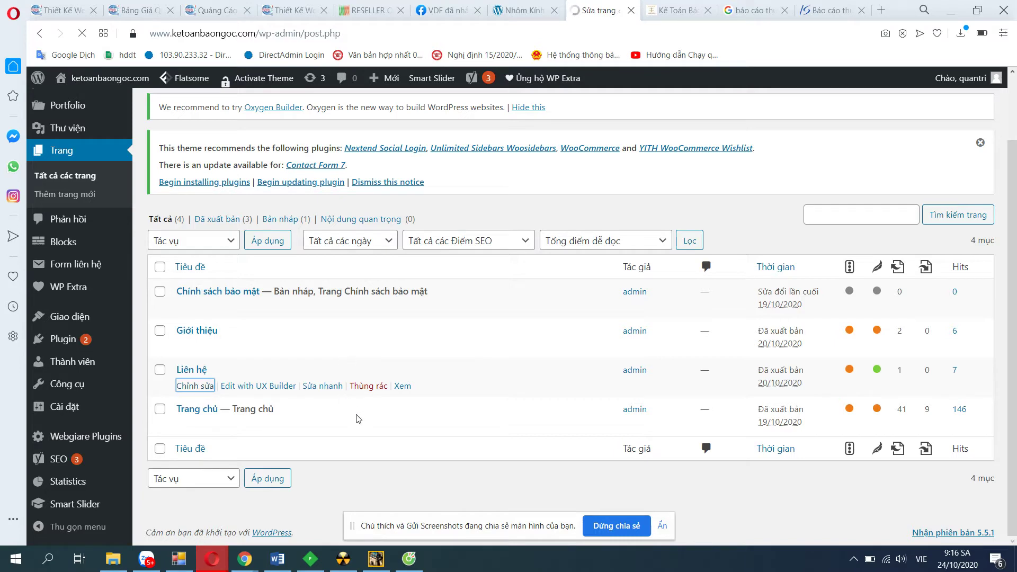
{"action": "scroll", "coordinate": [673, 436], "scroll_direction": "down", "scroll_amount": 4}
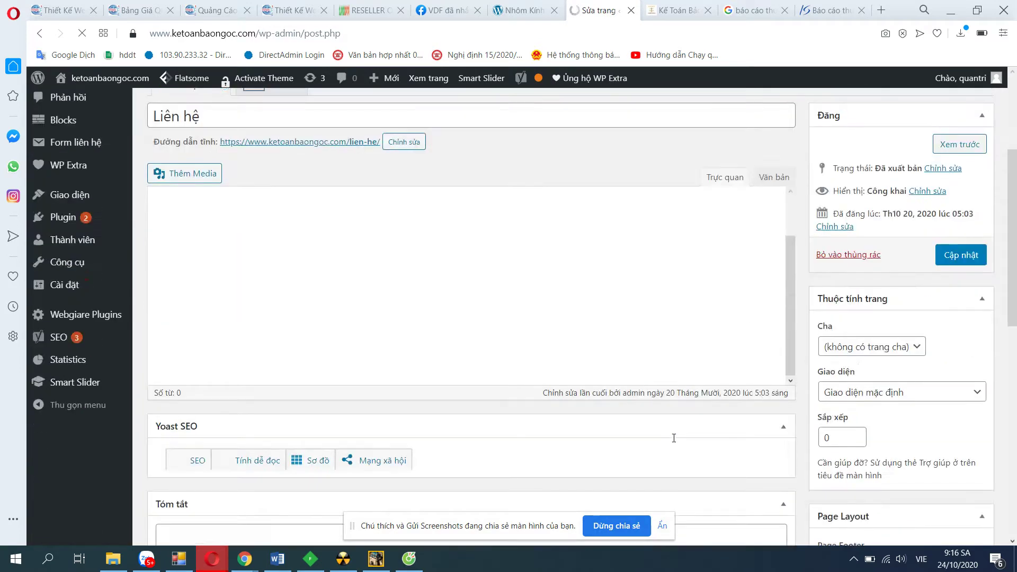
{"action": "scroll", "coordinate": [674, 440], "scroll_direction": "down", "scroll_amount": 5}
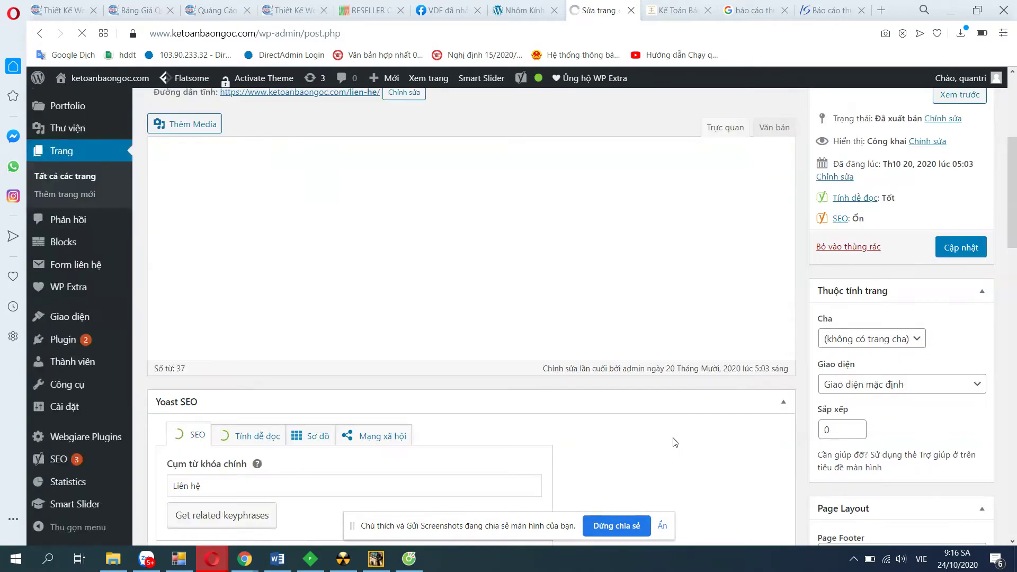
{"action": "scroll", "coordinate": [673, 439], "scroll_direction": "down", "scroll_amount": 3}
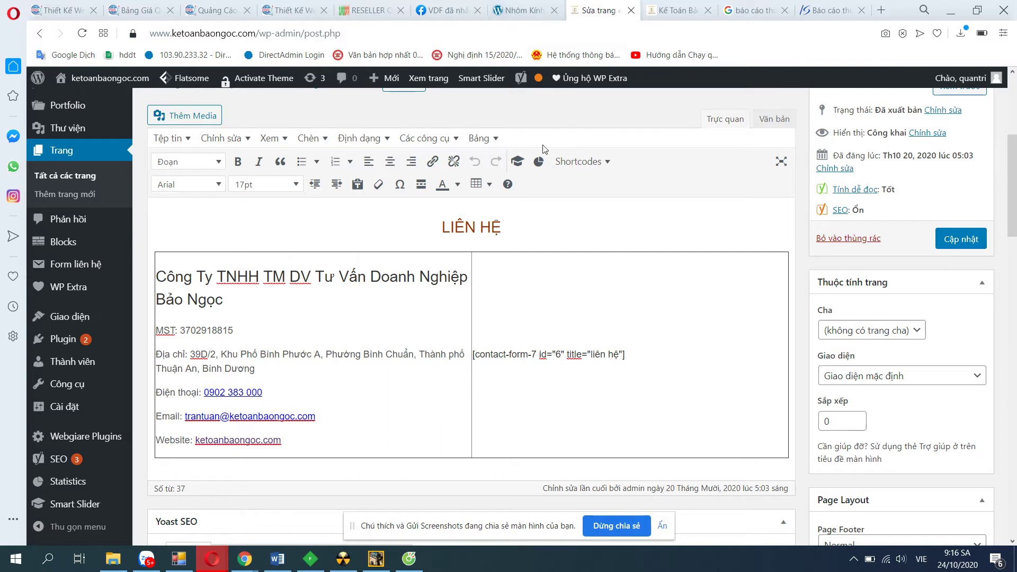
{"action": "left_click_drag", "start_coordinate": [648, 359], "coordinate": [504, 353]}
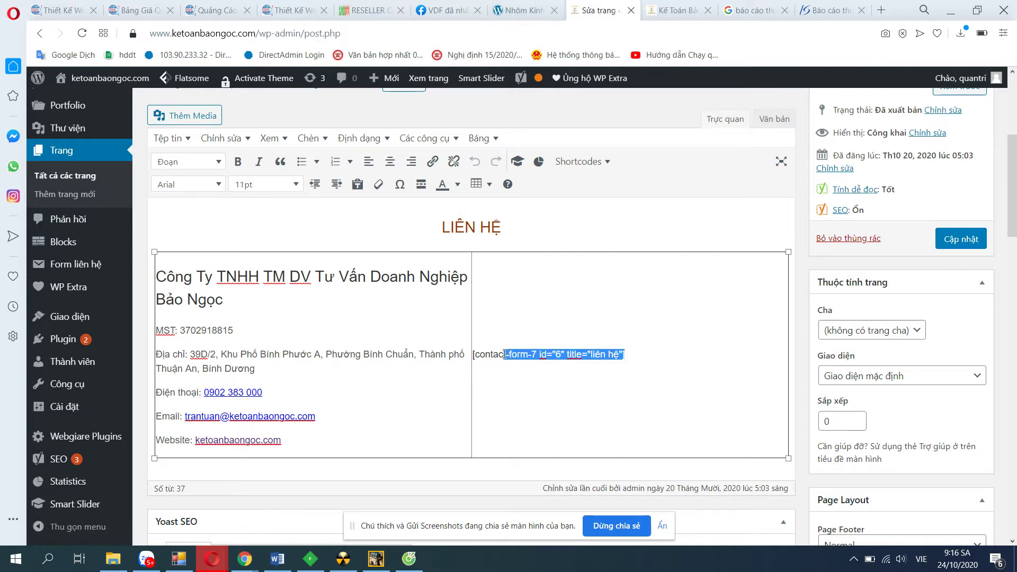
{"action": "left_click", "coordinate": [322, 353]}
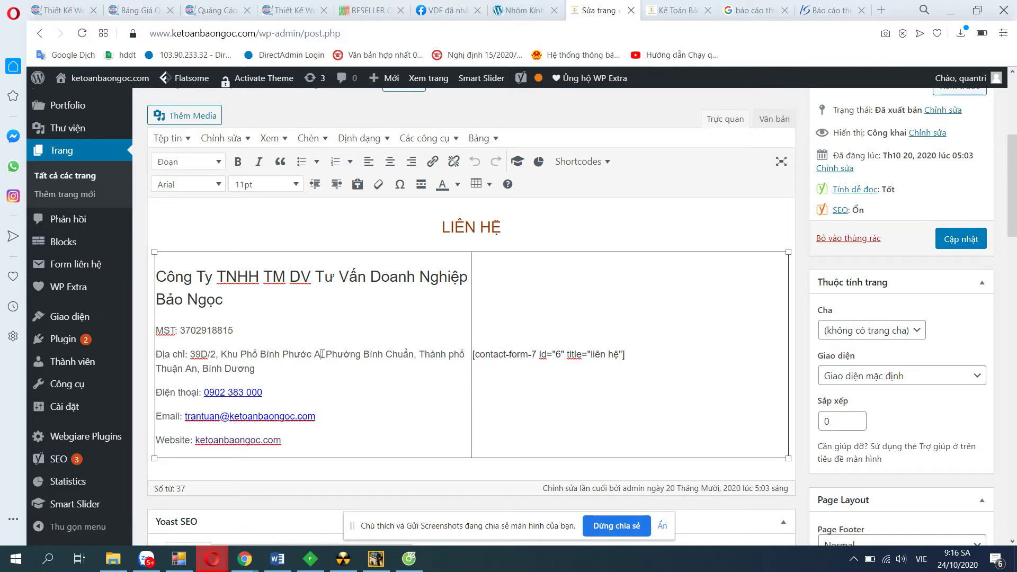
- Examine the public homepage's content sections, including services, introduction, news and the footer area
{"action": "key", "text": "ctrl+Tab"}
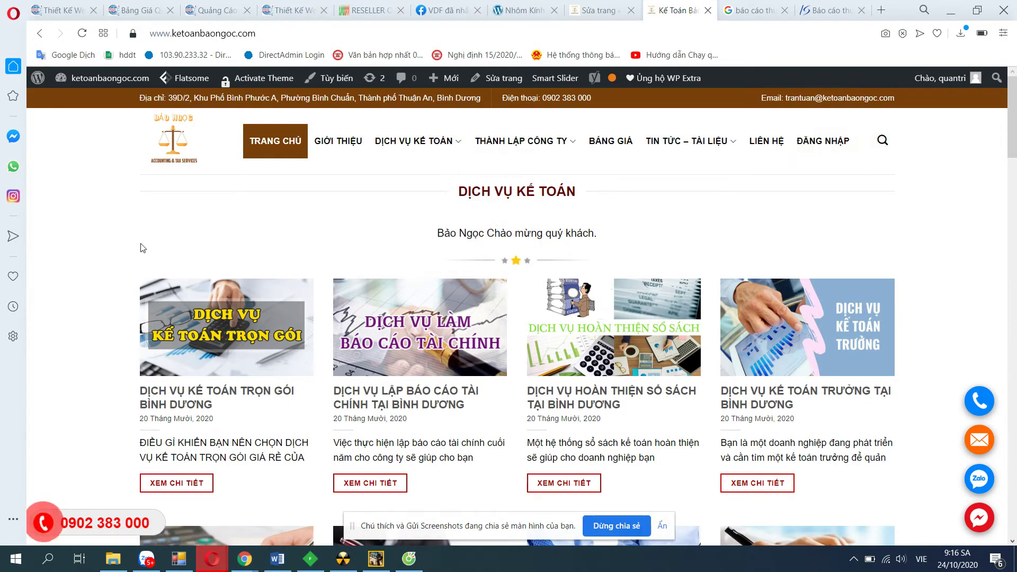
{"action": "scroll", "coordinate": [156, 308], "scroll_direction": "down", "scroll_amount": 5}
{"action": "scroll", "coordinate": [106, 329], "scroll_direction": "up", "scroll_amount": 10}
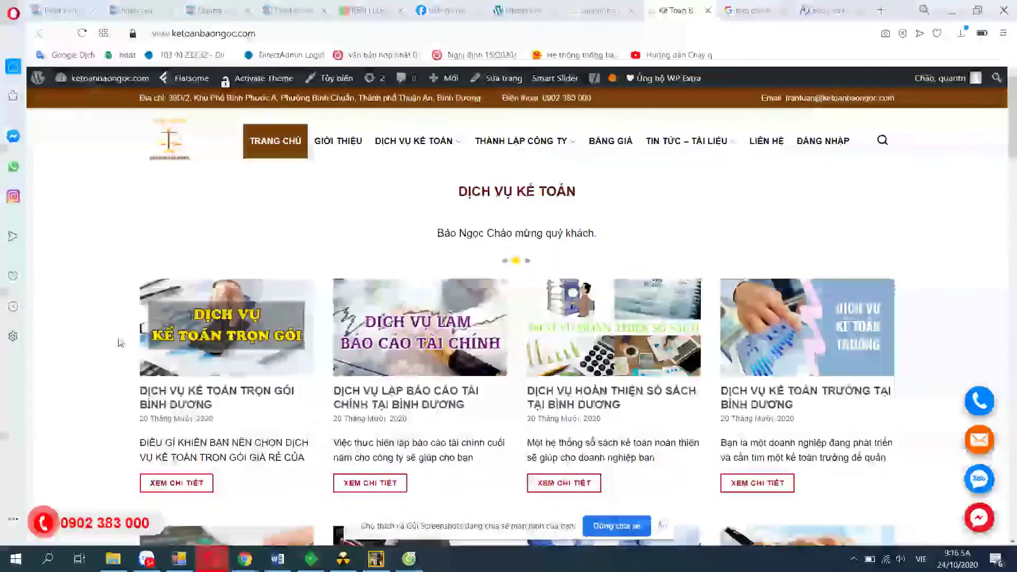
{"action": "scroll", "coordinate": [116, 339], "scroll_direction": "down", "scroll_amount": 15}
{"action": "scroll", "coordinate": [122, 344], "scroll_direction": "up", "scroll_amount": 6}
{"action": "scroll", "coordinate": [123, 349], "scroll_direction": "down", "scroll_amount": 15}
{"action": "scroll", "coordinate": [125, 352], "scroll_direction": "down", "scroll_amount": 7}
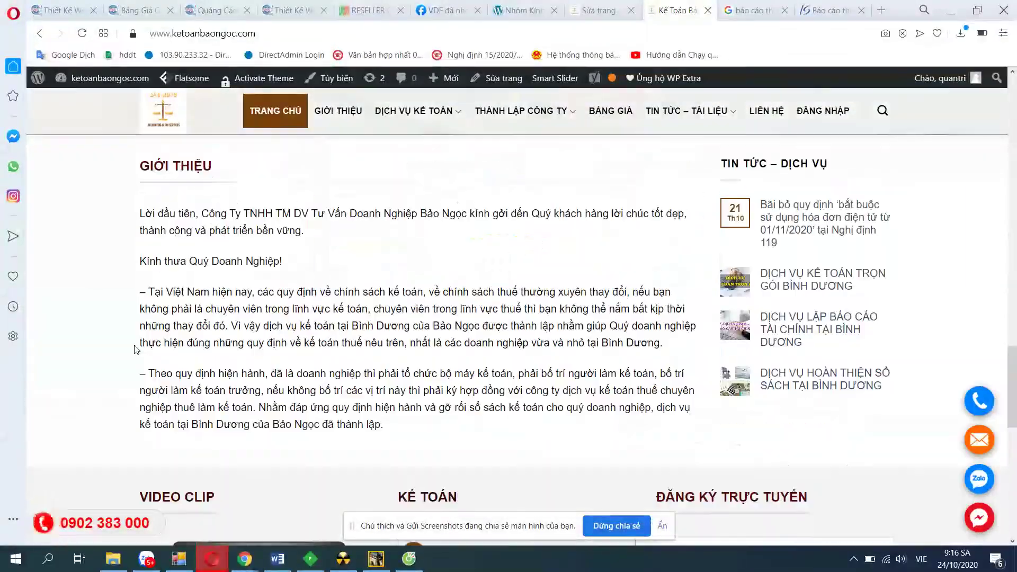
{"action": "scroll", "coordinate": [132, 350], "scroll_direction": "up", "scroll_amount": 6}
{"action": "scroll", "coordinate": [136, 349], "scroll_direction": "down", "scroll_amount": 7}
{"action": "scroll", "coordinate": [381, 332], "scroll_direction": "up", "scroll_amount": 4}
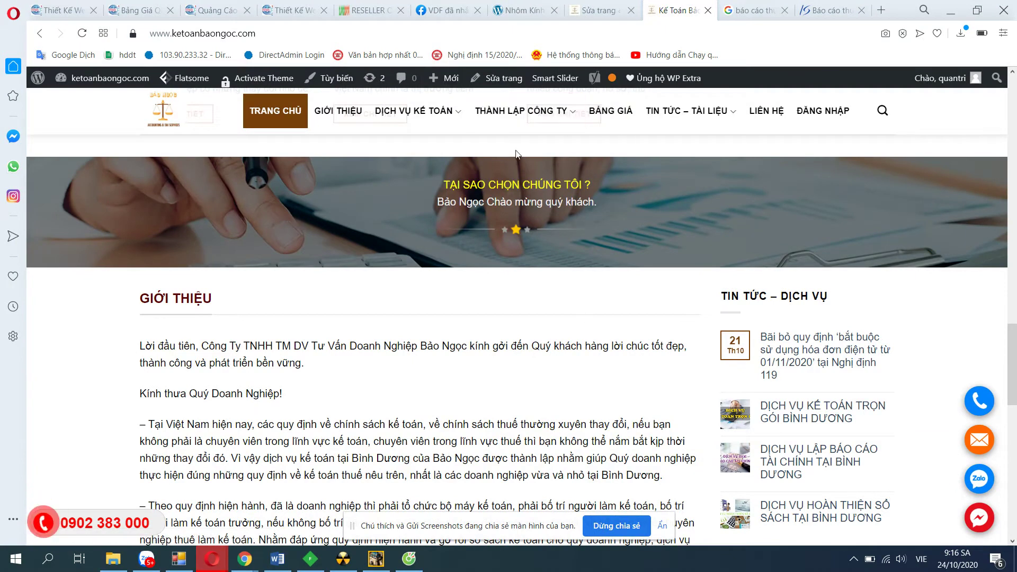
{"action": "scroll", "coordinate": [337, 383], "scroll_direction": "down", "scroll_amount": 1}
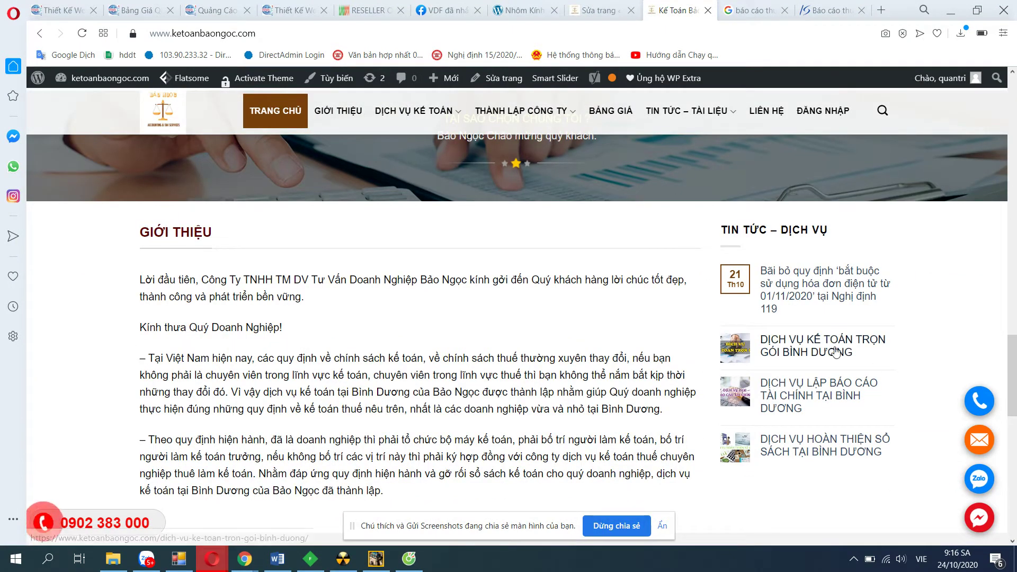
- Open the homepage in UX Builder and close the two other browser tabs about "báo cáo"
{"action": "mouse_move", "coordinate": [507, 80]}
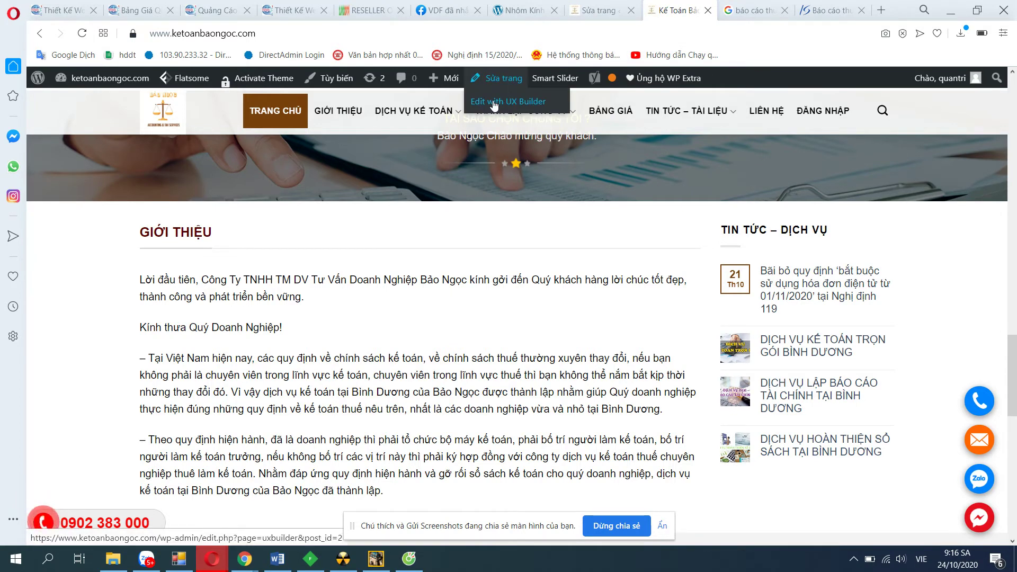
{"action": "left_click", "coordinate": [493, 104]}
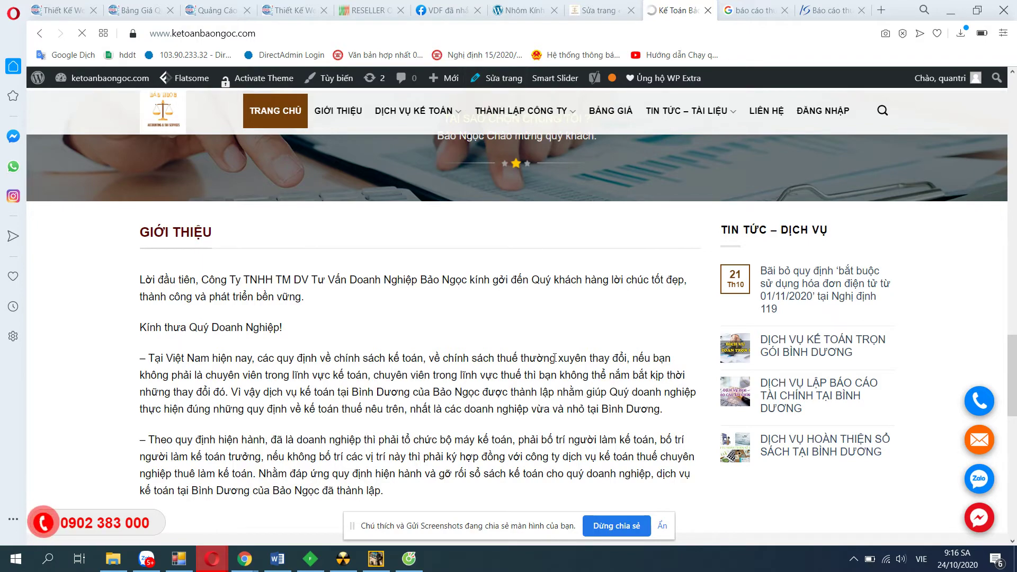
{"action": "scroll", "coordinate": [554, 358], "scroll_direction": "down", "scroll_amount": 5}
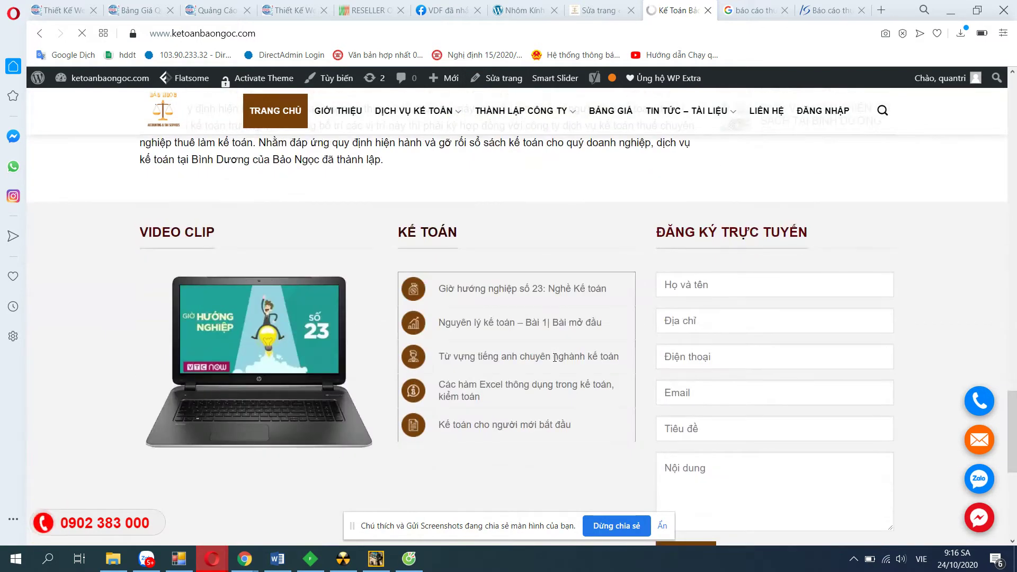
{"action": "scroll", "coordinate": [554, 357], "scroll_direction": "up", "scroll_amount": 8}
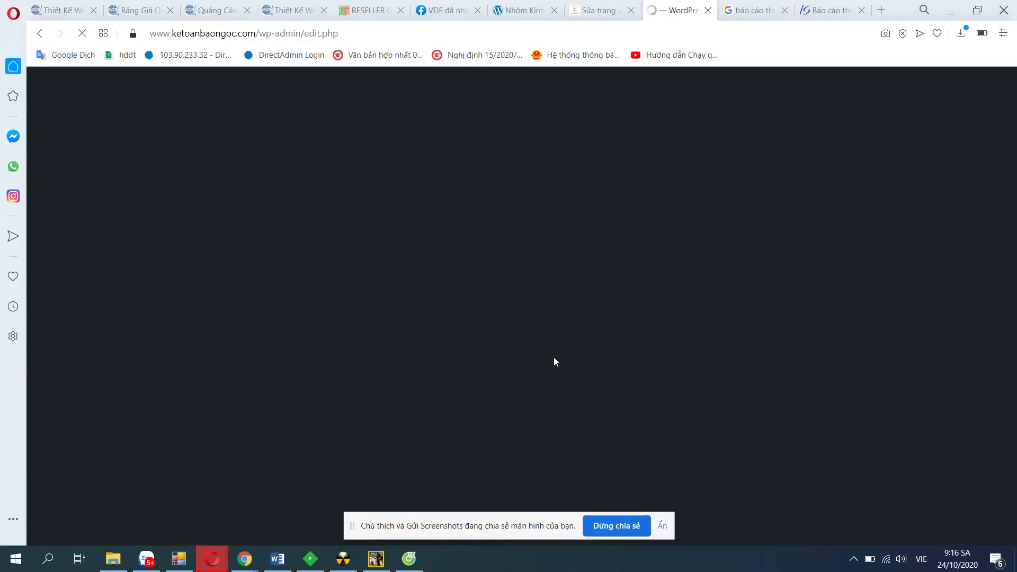
{"action": "left_click", "coordinate": [785, 10]}
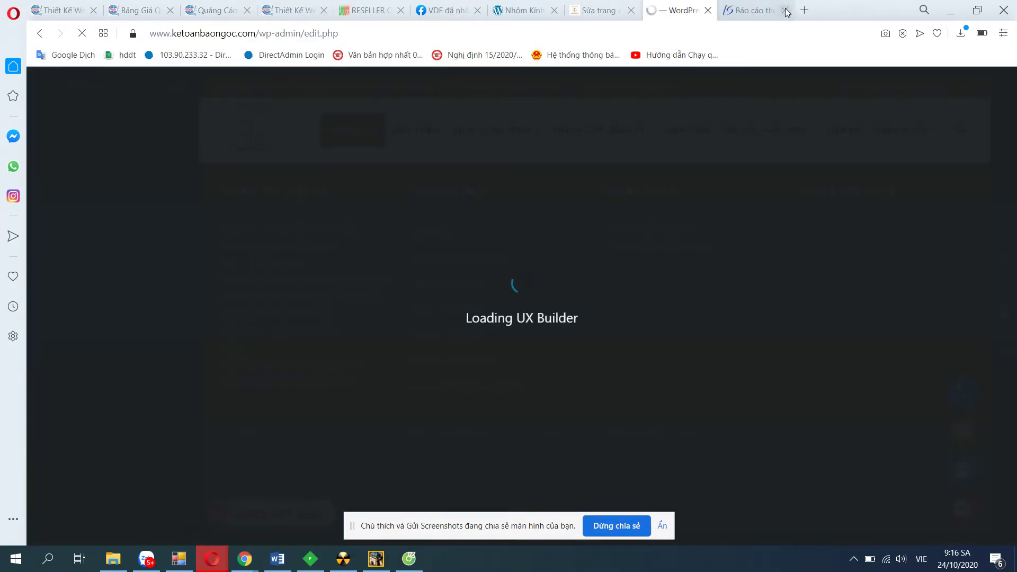
{"action": "left_click", "coordinate": [785, 10]}
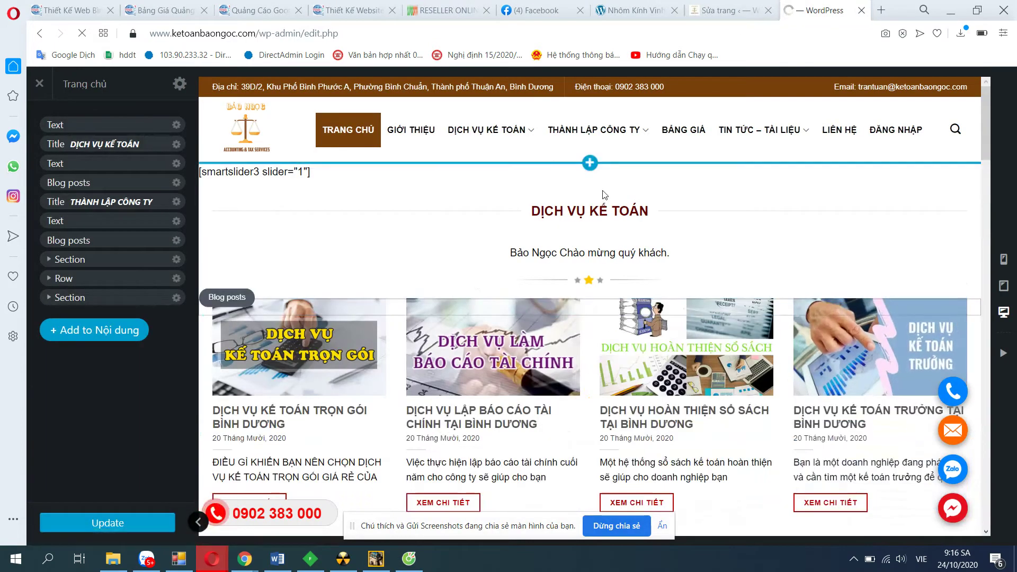
{"action": "scroll", "coordinate": [541, 279], "scroll_direction": "down", "scroll_amount": 1}
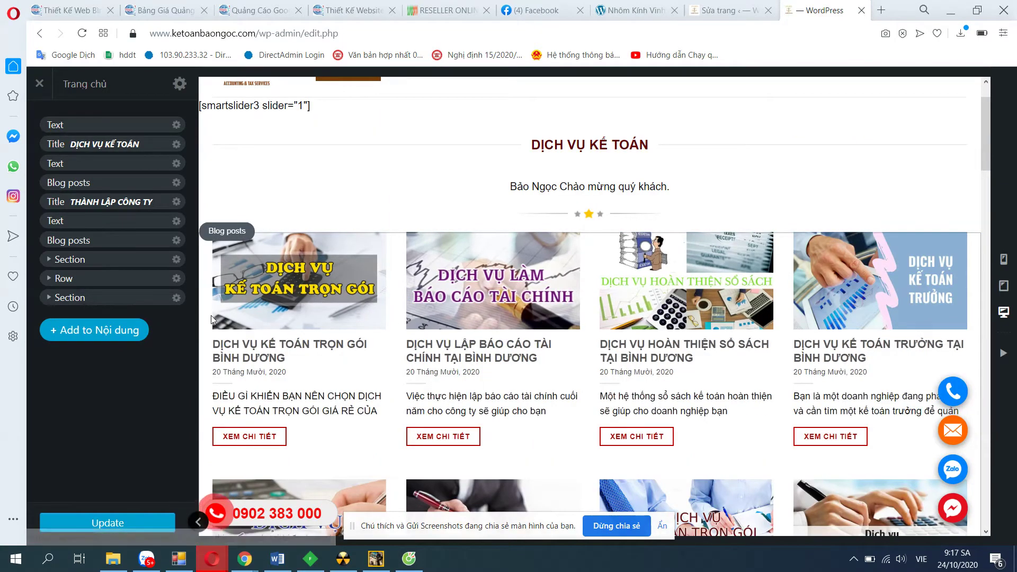
- Open the "TẠI SAO CHỌN CHÚNG TÔI ?" banner text in the text editor, select its content, and apply it without changes
{"action": "scroll", "coordinate": [482, 351], "scroll_direction": "down", "scroll_amount": 7}
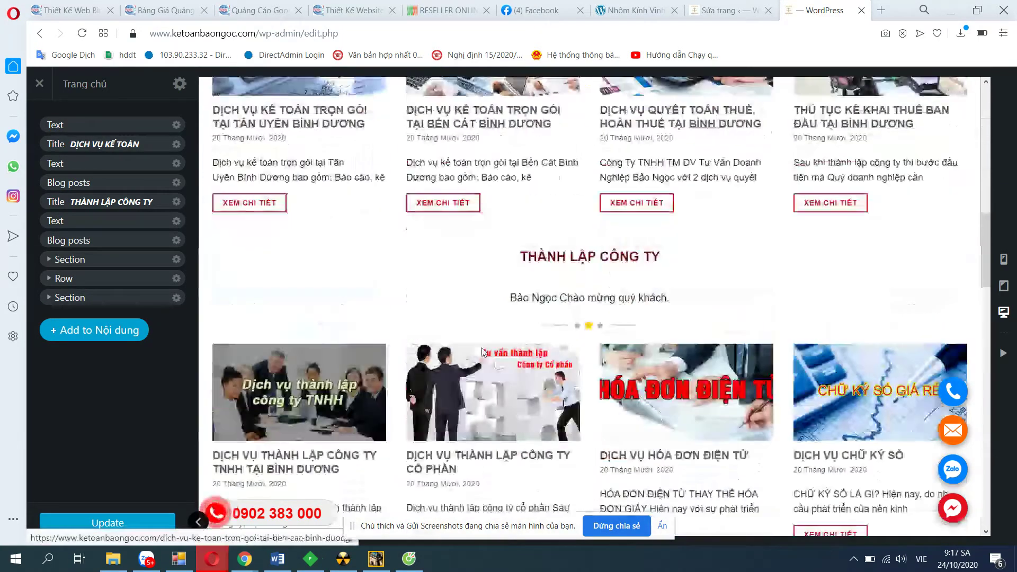
{"action": "scroll", "coordinate": [482, 351], "scroll_direction": "down", "scroll_amount": 5}
{"action": "scroll", "coordinate": [481, 344], "scroll_direction": "down", "scroll_amount": 5}
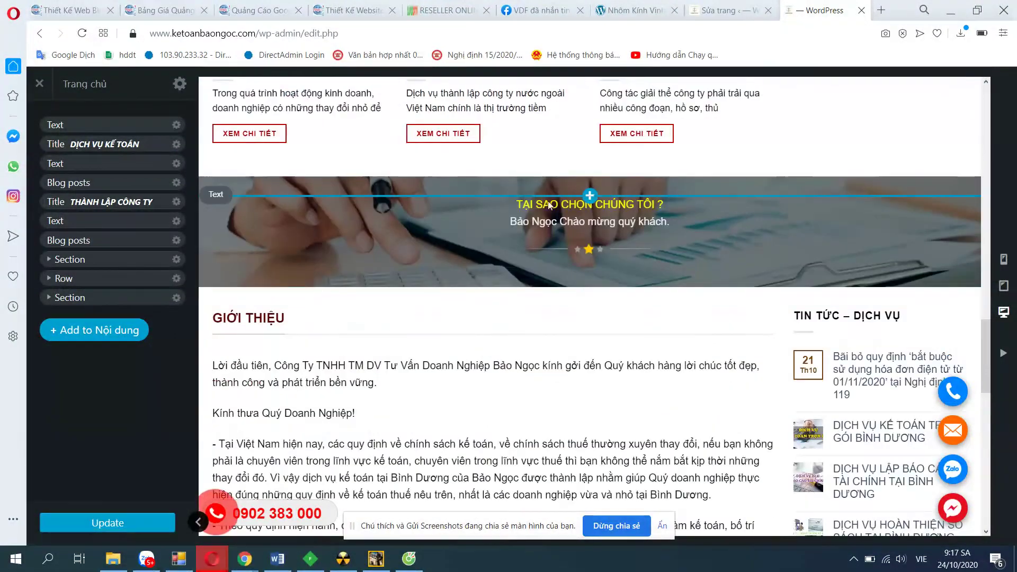
{"action": "left_click", "coordinate": [617, 219]}
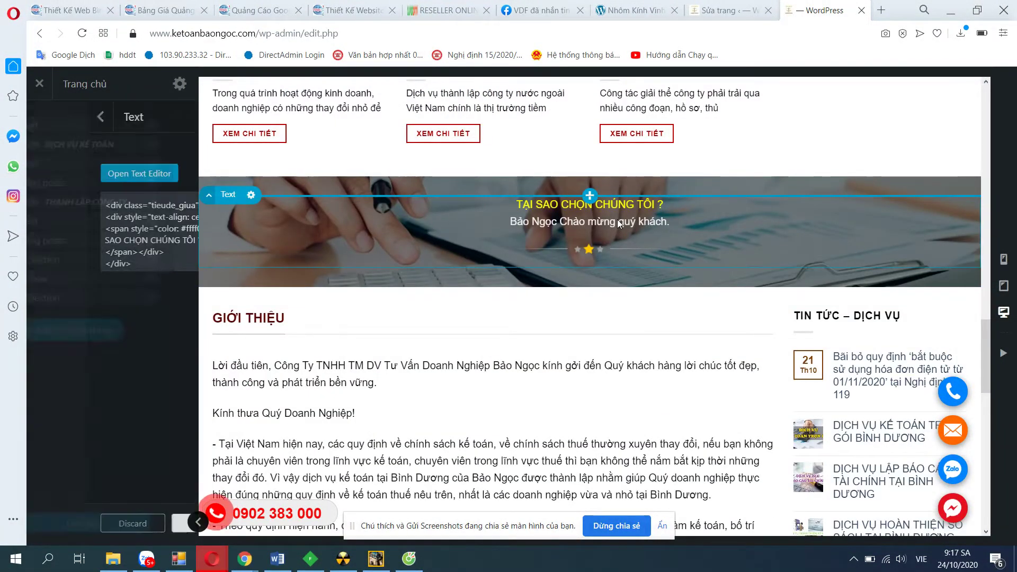
{"action": "left_click", "coordinate": [109, 171]}
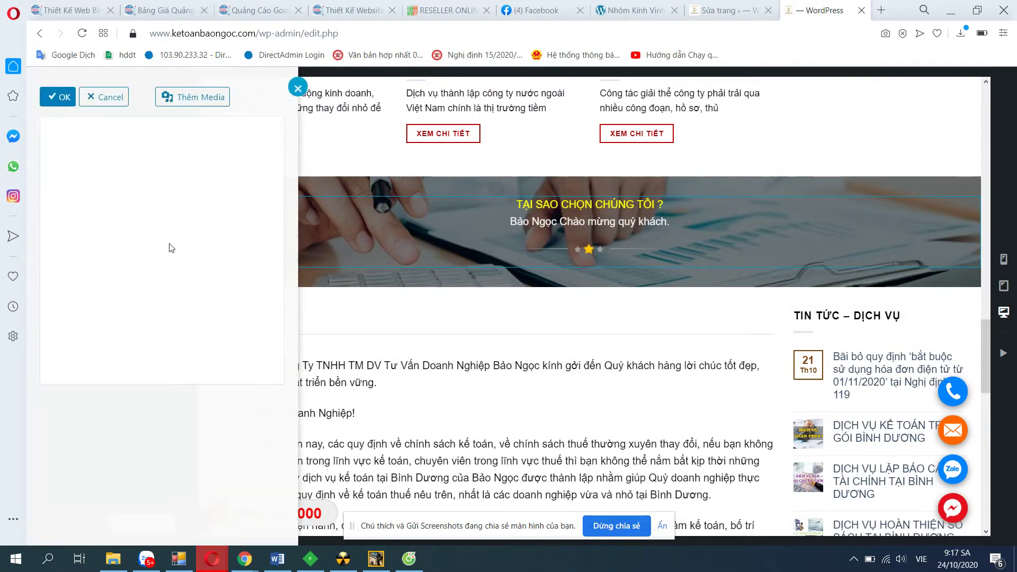
{"action": "left_click_drag", "start_coordinate": [89, 255], "coordinate": [309, 302]}
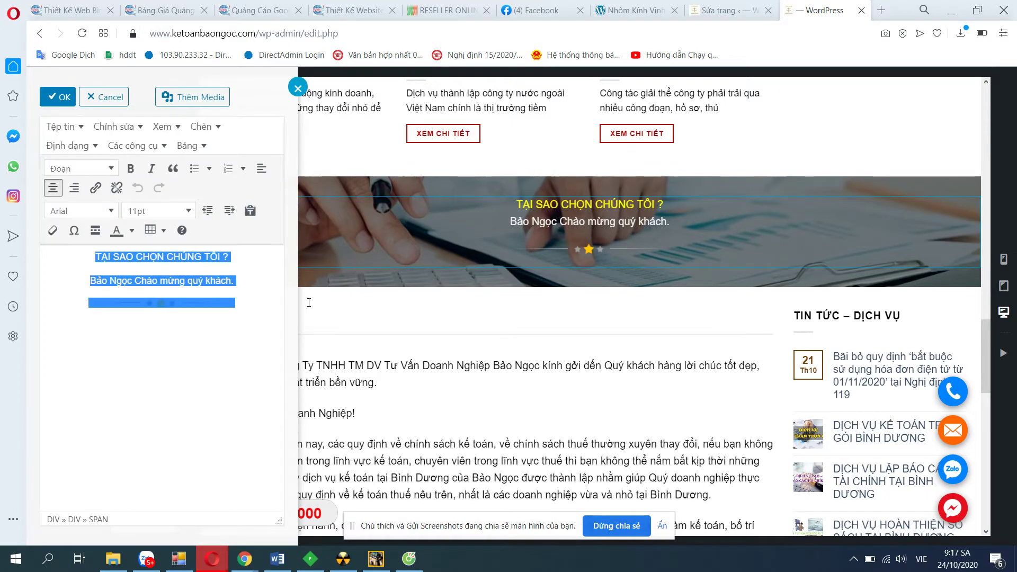
{"action": "left_click", "coordinate": [53, 98]}
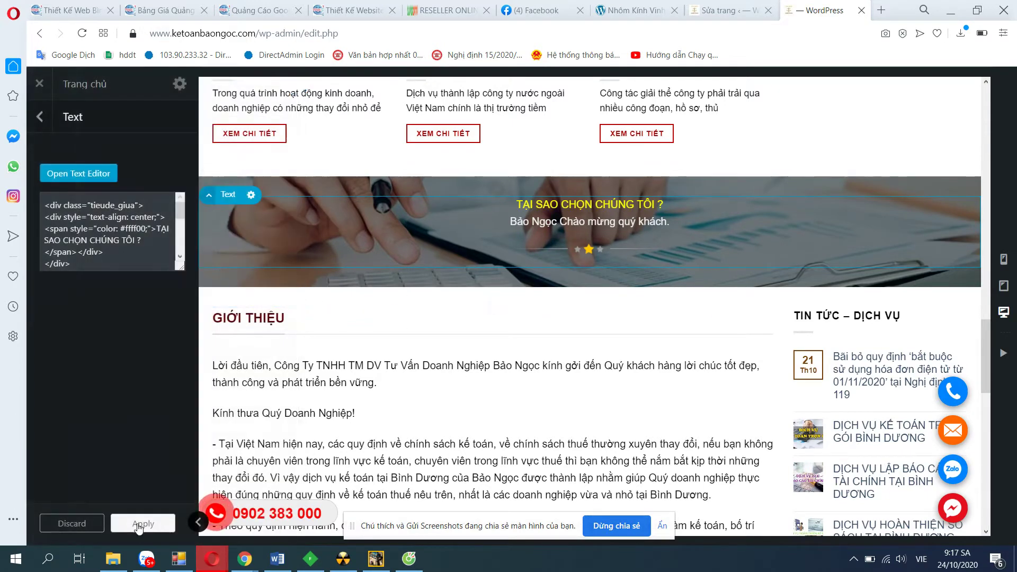
{"action": "left_click", "coordinate": [141, 527]}
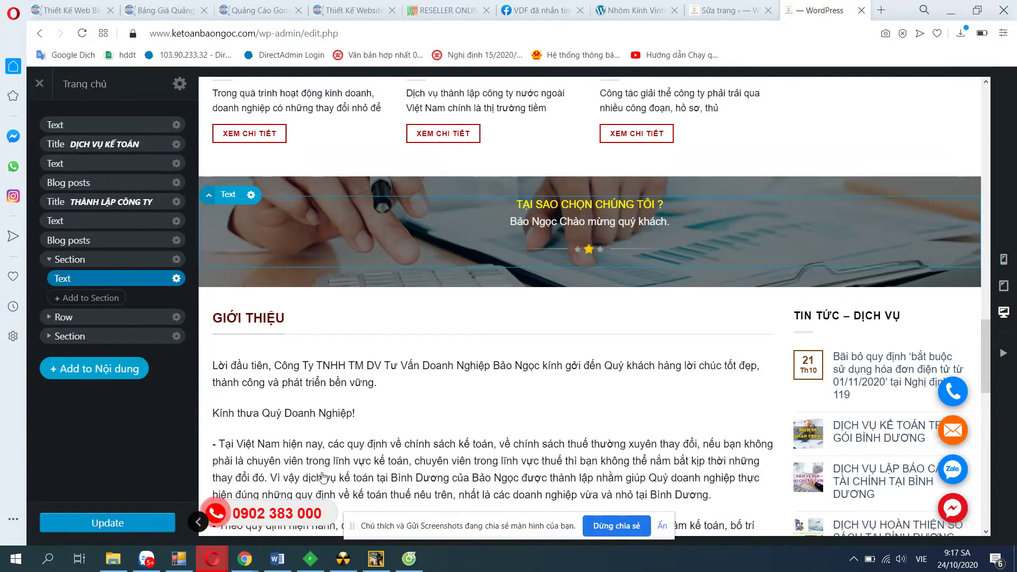
- Open the introduction text under "GIỚI THIỆU" in the text editor, select all its paragraphs, and apply it without changes
{"action": "scroll", "coordinate": [319, 227], "scroll_direction": "down", "scroll_amount": 4}
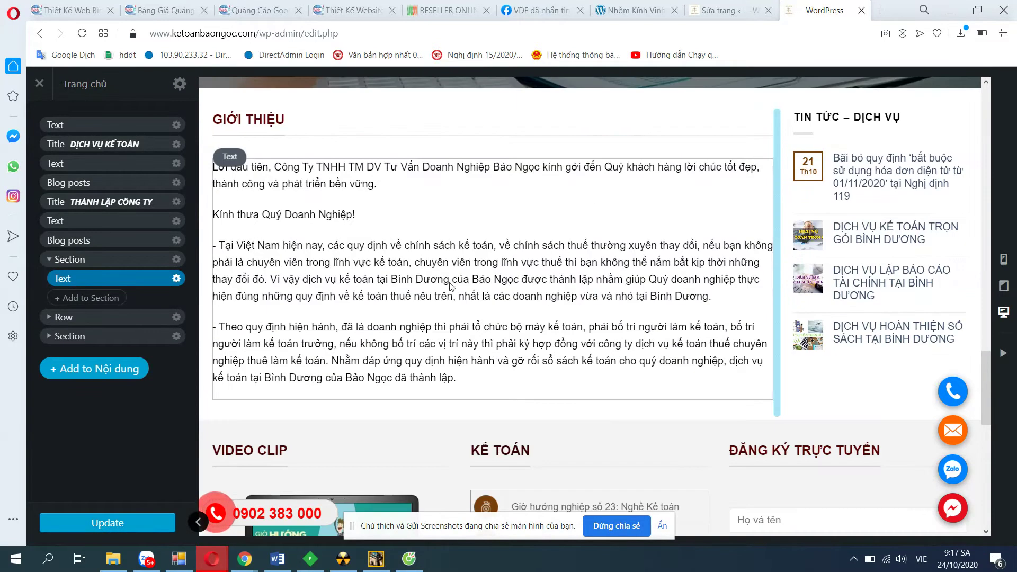
{"action": "left_click", "coordinate": [319, 227]}
{"action": "left_click", "coordinate": [81, 172]}
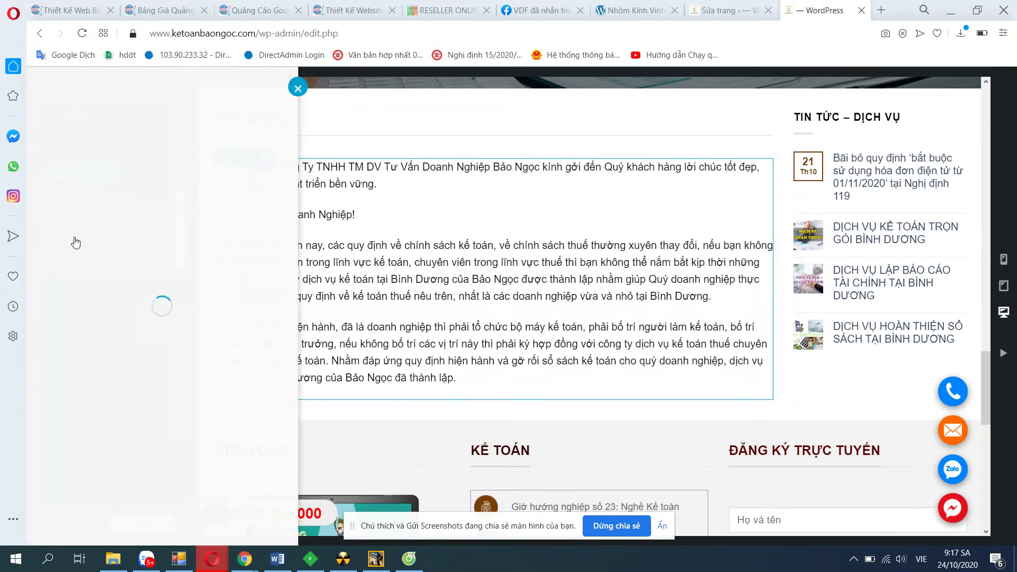
{"action": "left_click_drag", "start_coordinate": [47, 258], "coordinate": [395, 301]}
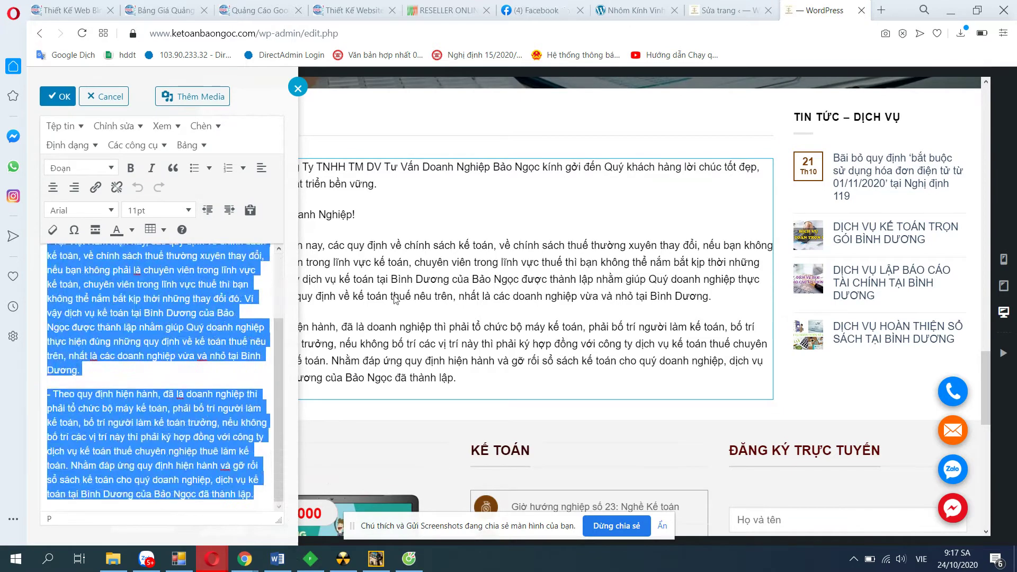
{"action": "left_click", "coordinate": [59, 99]}
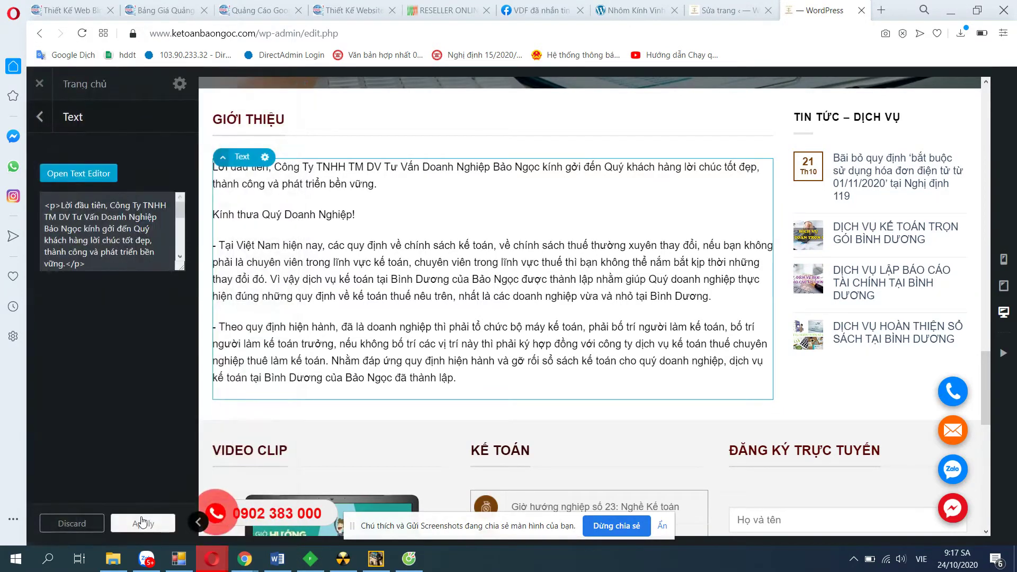
{"action": "left_click", "coordinate": [101, 524]}
- Open the list under "KẾ TOÁN" in the text editor, examine its table of entries, and apply it without changes
{"action": "scroll", "coordinate": [347, 365], "scroll_direction": "down", "scroll_amount": 5}
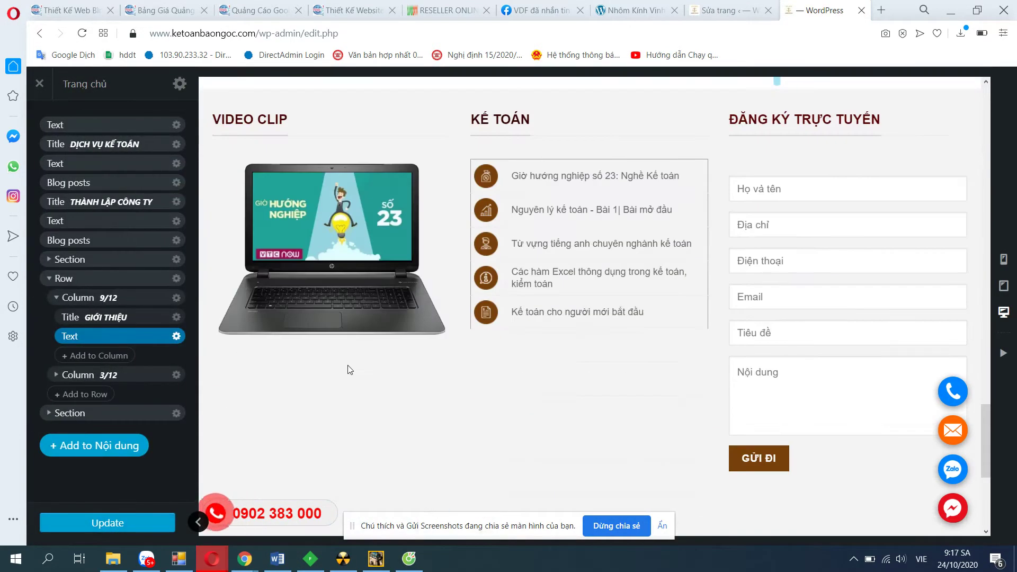
{"action": "left_click", "coordinate": [576, 234]}
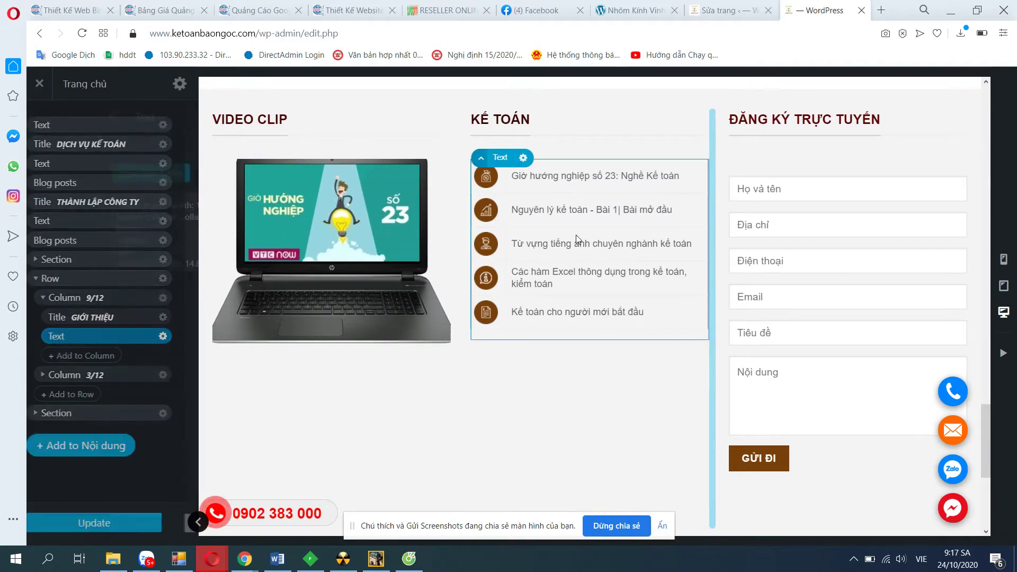
{"action": "left_click", "coordinate": [96, 174]}
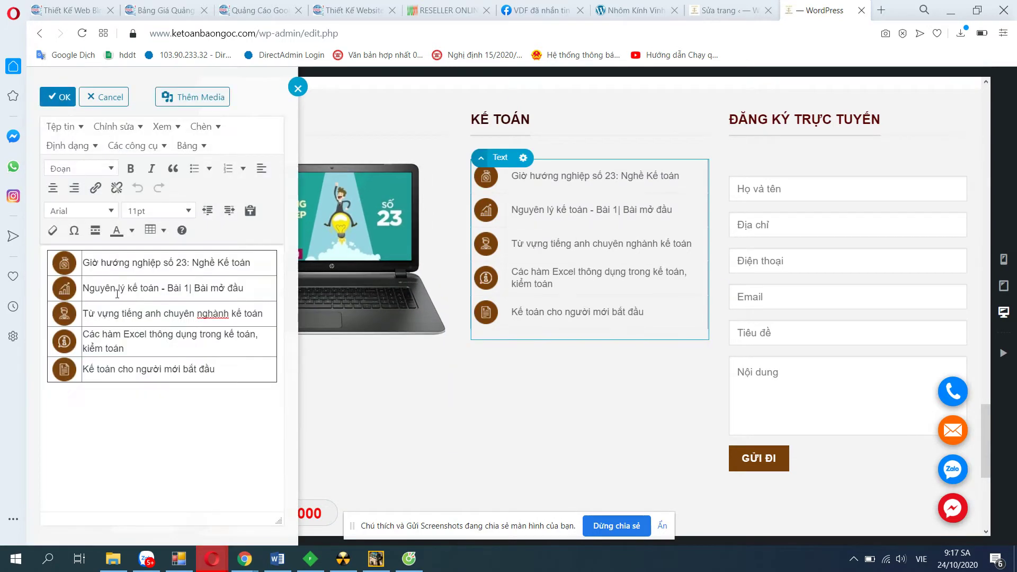
{"action": "left_click", "coordinate": [58, 98]}
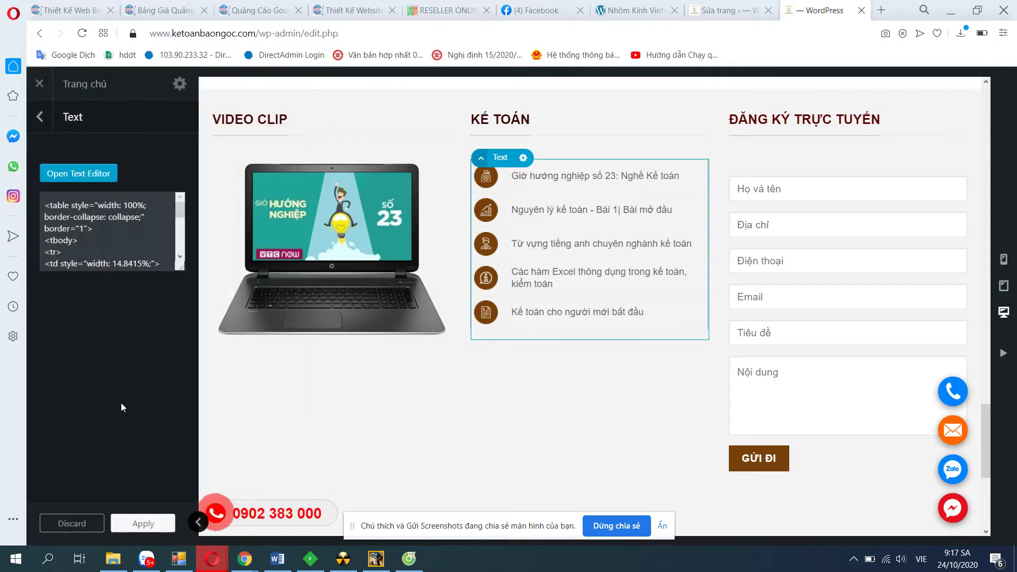
{"action": "left_click", "coordinate": [146, 530]}
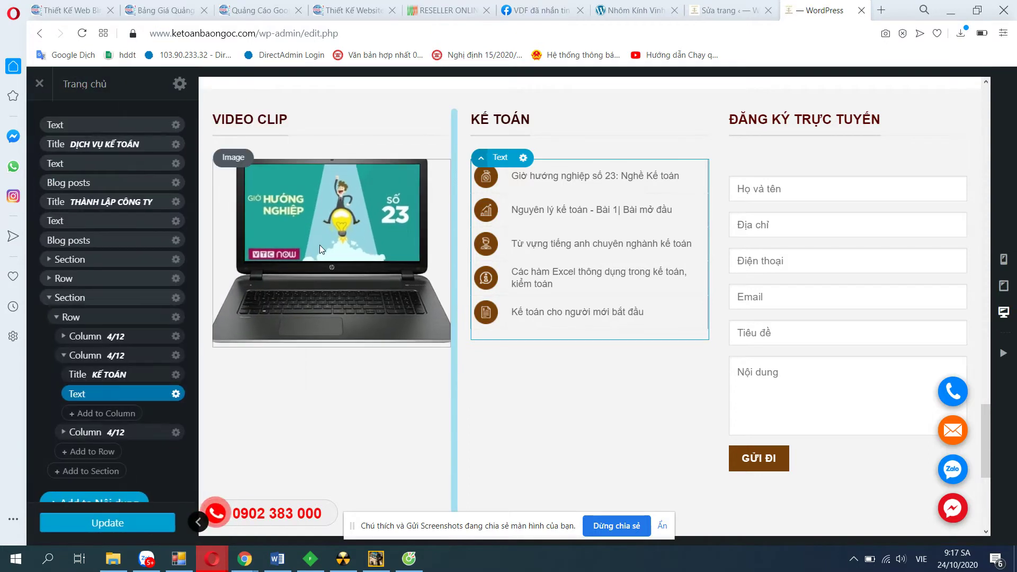
- Open the settings of the laptop image under "VIDEO CLIP" and look over the registration form and footer
{"action": "left_click", "coordinate": [245, 240]}
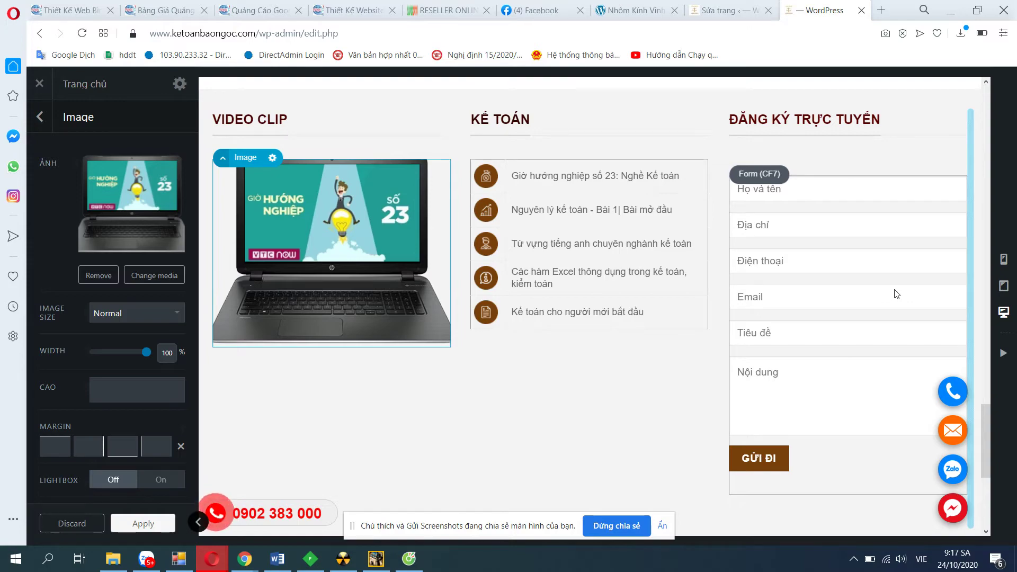
{"action": "scroll", "coordinate": [530, 363], "scroll_direction": "down", "scroll_amount": 5}
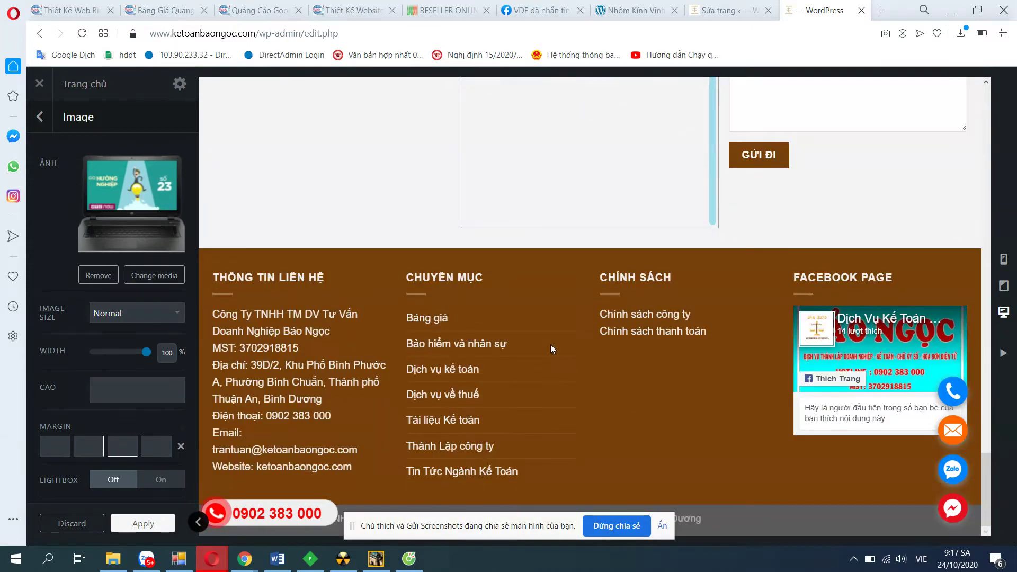
{"action": "scroll", "coordinate": [550, 344], "scroll_direction": "up", "scroll_amount": 10}
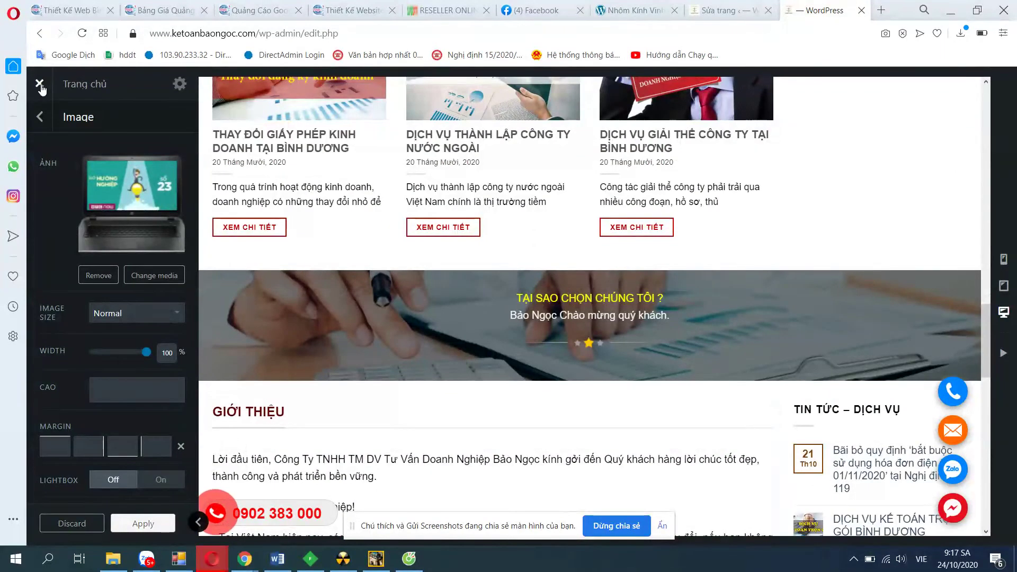
- Leave UX Builder without updating the homepage, look over its public version, and return to the start of the site
{"action": "left_click", "coordinate": [40, 85]}
{"action": "left_click", "coordinate": [625, 116]}
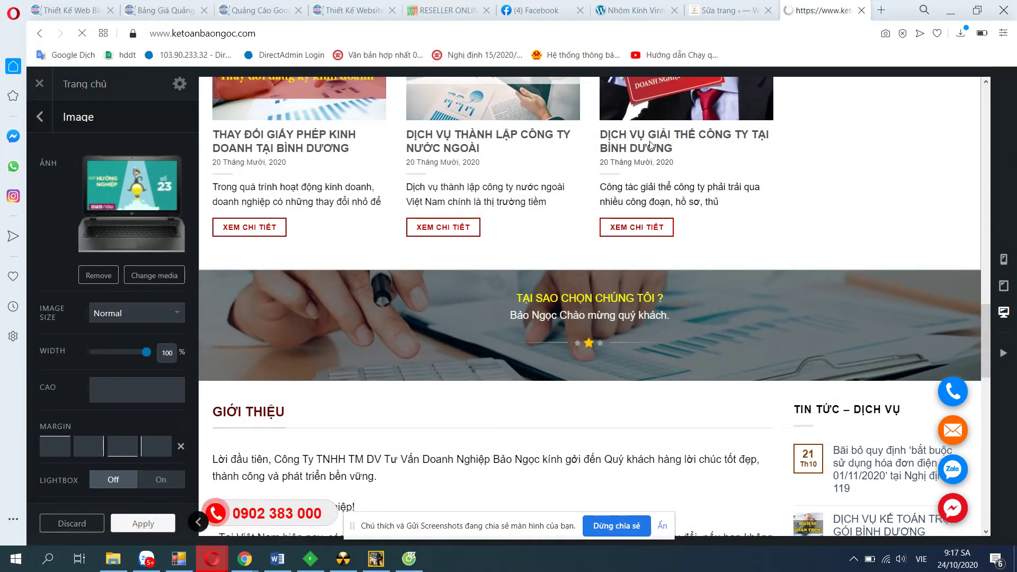
{"action": "scroll", "coordinate": [635, 269], "scroll_direction": "down", "scroll_amount": 5}
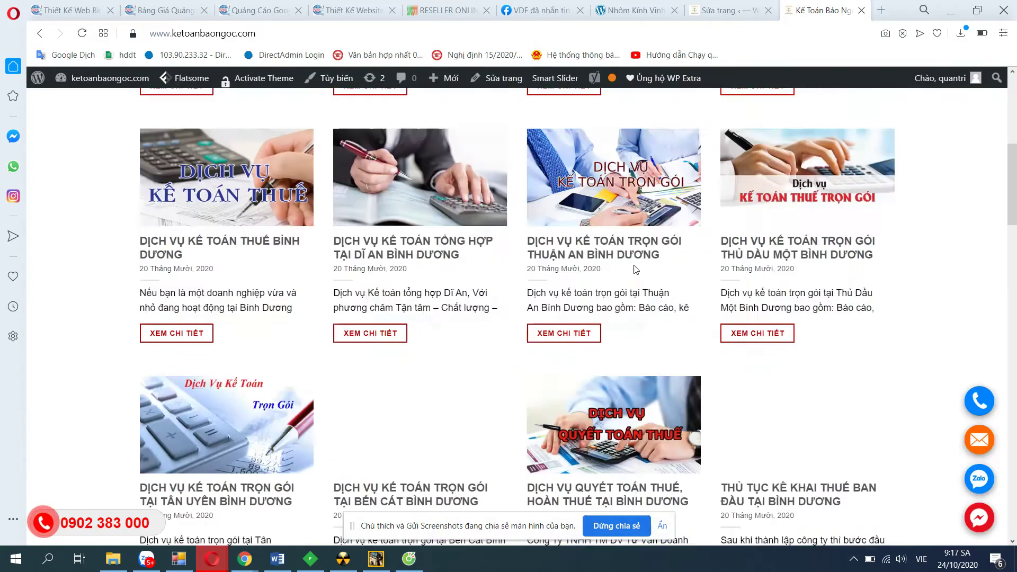
{"action": "scroll", "coordinate": [635, 269], "scroll_direction": "up", "scroll_amount": 5}
{"action": "left_click", "coordinate": [180, 145]}
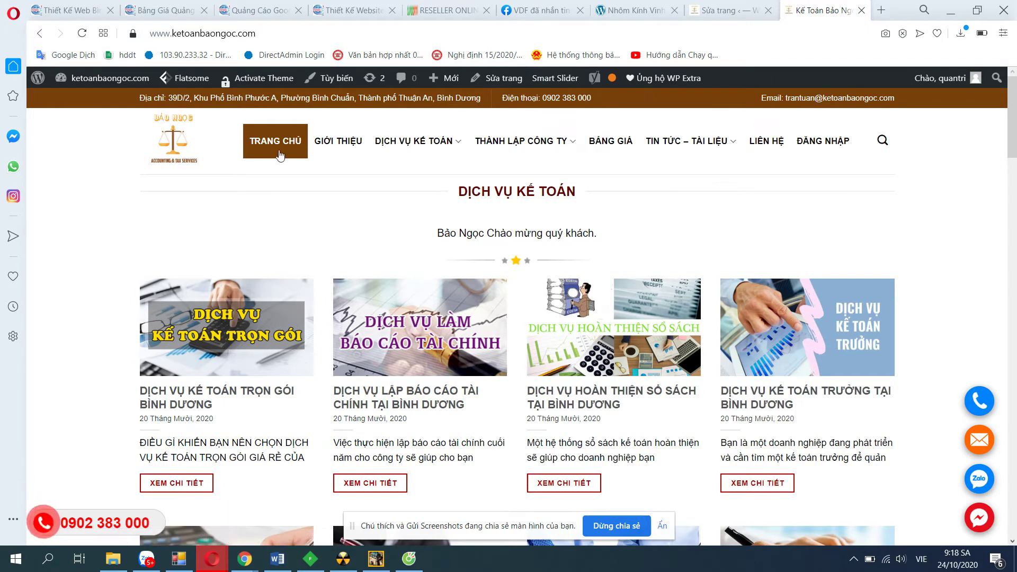
- Open the "hinhchay" slider for editing in Smart Slider and examine its shortcode and existing slides
{"action": "mouse_move", "coordinate": [549, 83]}
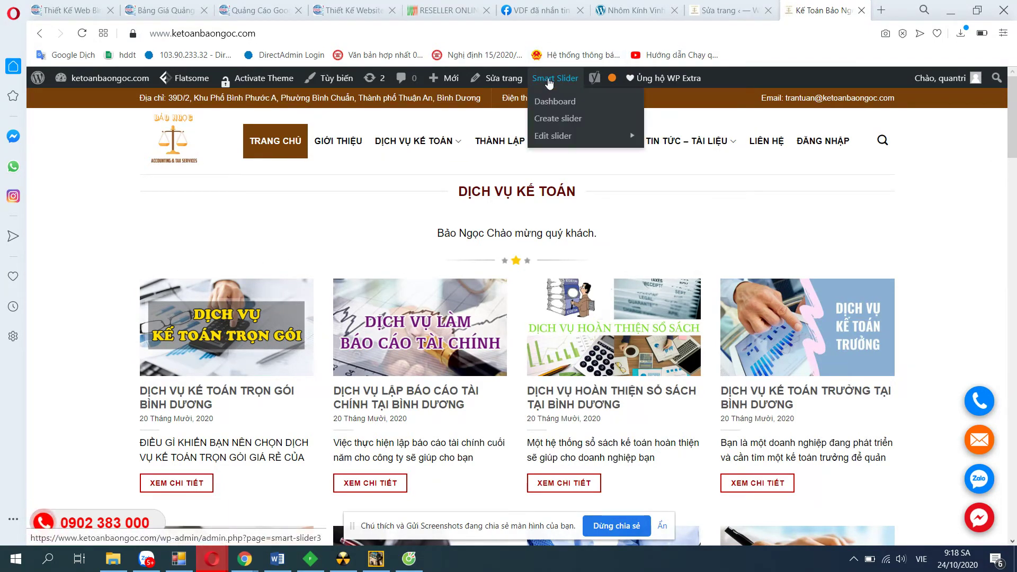
{"action": "mouse_move", "coordinate": [624, 137]}
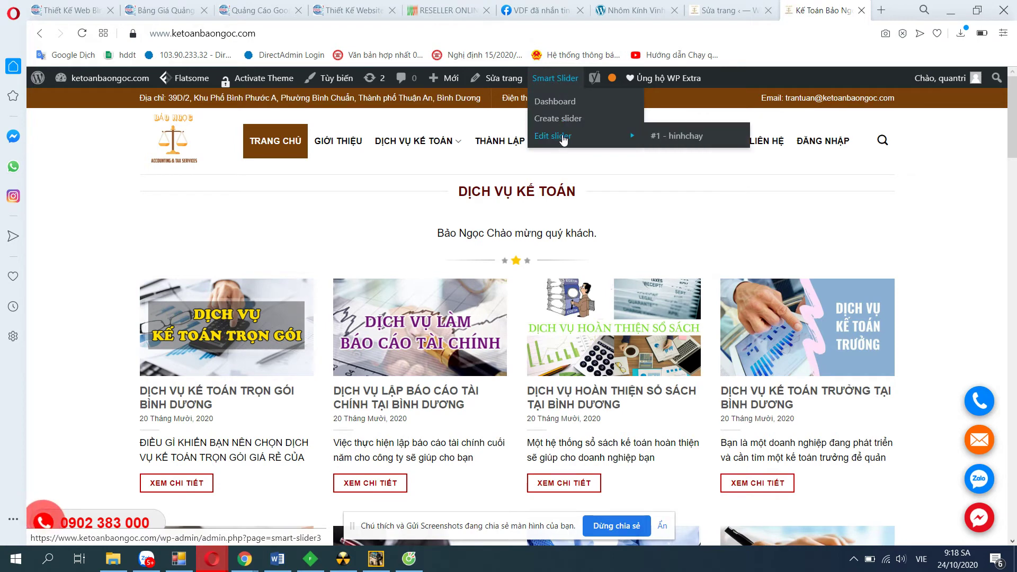
{"action": "left_click", "coordinate": [677, 137]}
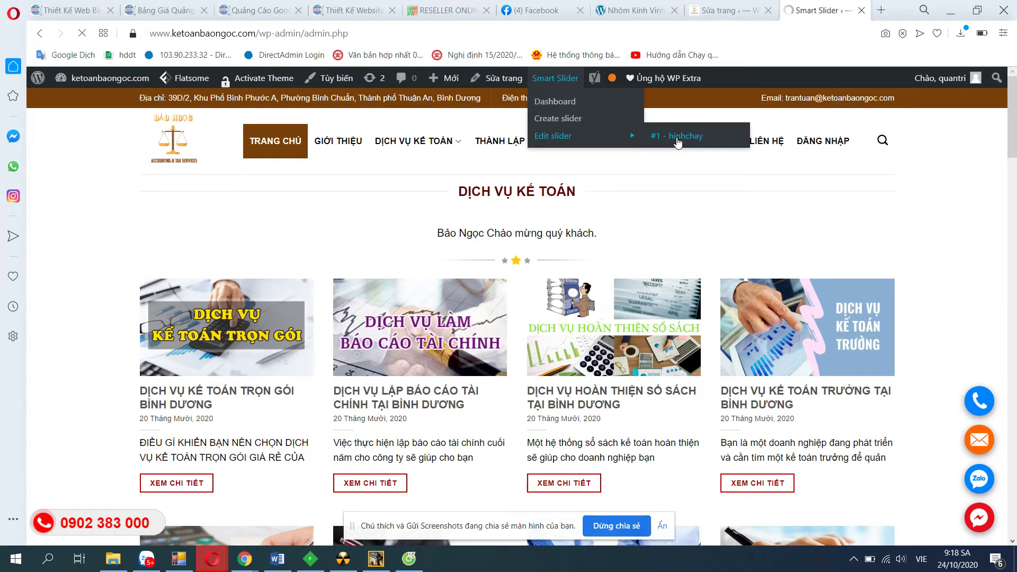
{"action": "scroll", "coordinate": [533, 352], "scroll_direction": "down", "scroll_amount": 5}
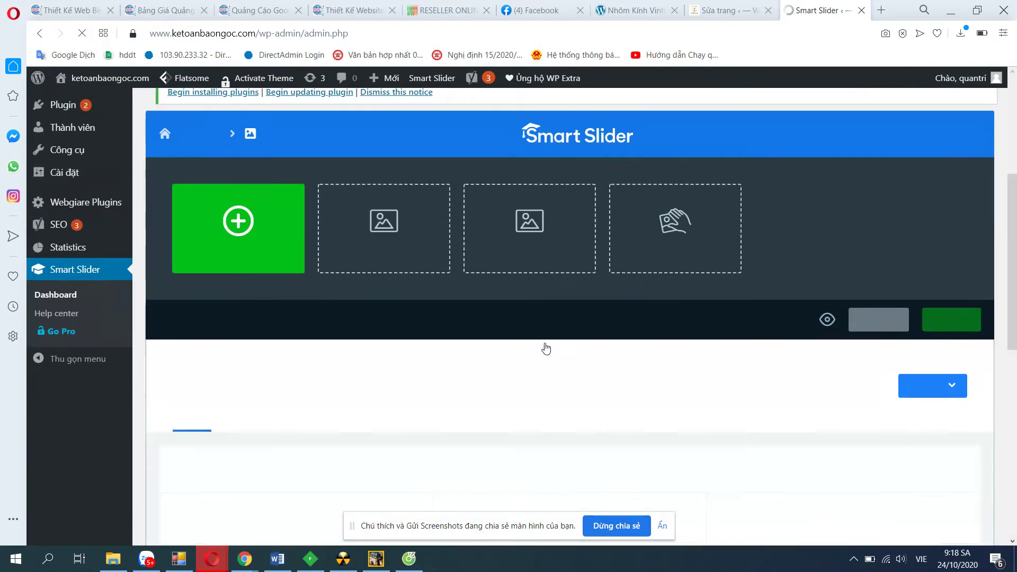
{"action": "scroll", "coordinate": [494, 357], "scroll_direction": "down", "scroll_amount": 5}
{"action": "scroll", "coordinate": [494, 356], "scroll_direction": "down", "scroll_amount": 1}
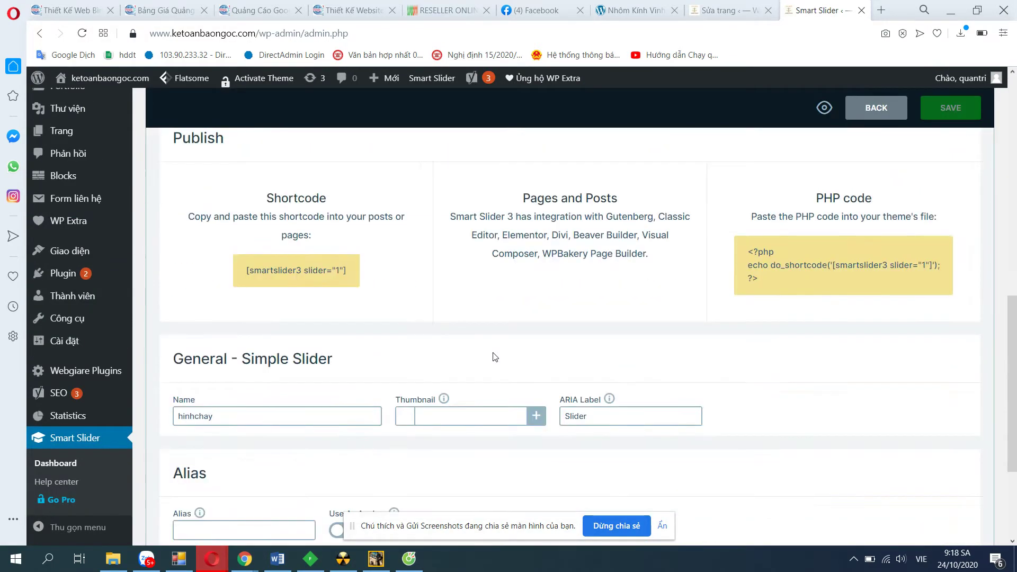
{"action": "scroll", "coordinate": [479, 339], "scroll_direction": "up", "scroll_amount": 4}
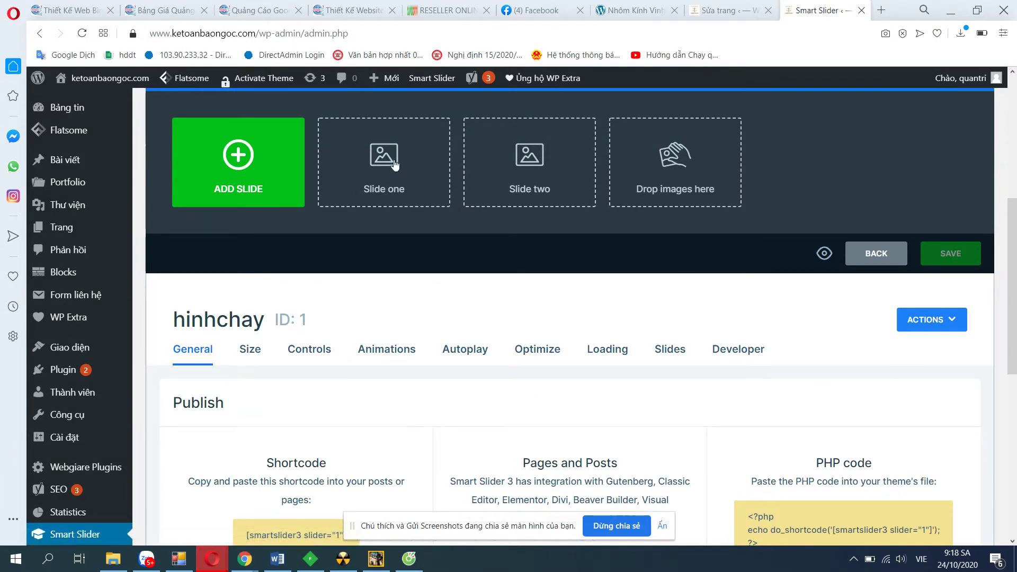
- Start adding image slides to the "hinhchay" slider and browse the media library for suitable pictures
{"action": "left_click", "coordinate": [240, 173]}
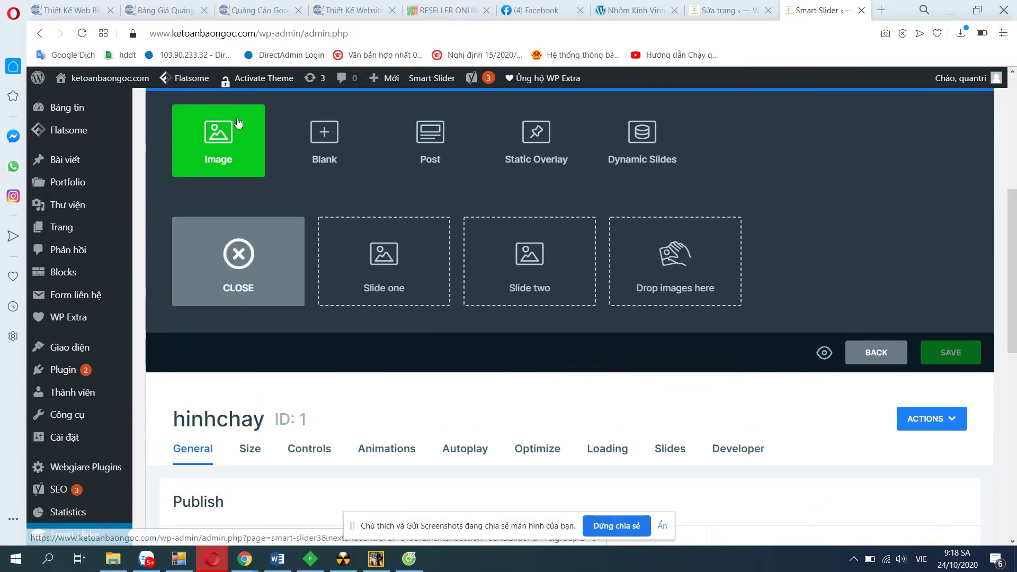
{"action": "left_click", "coordinate": [239, 139]}
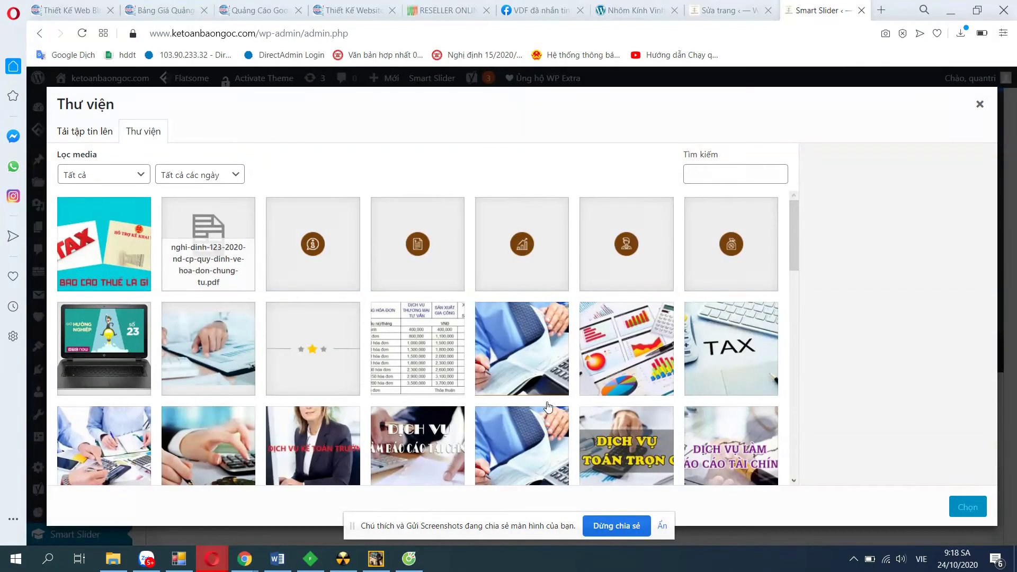
{"action": "scroll", "coordinate": [539, 390], "scroll_direction": "down", "scroll_amount": 15}
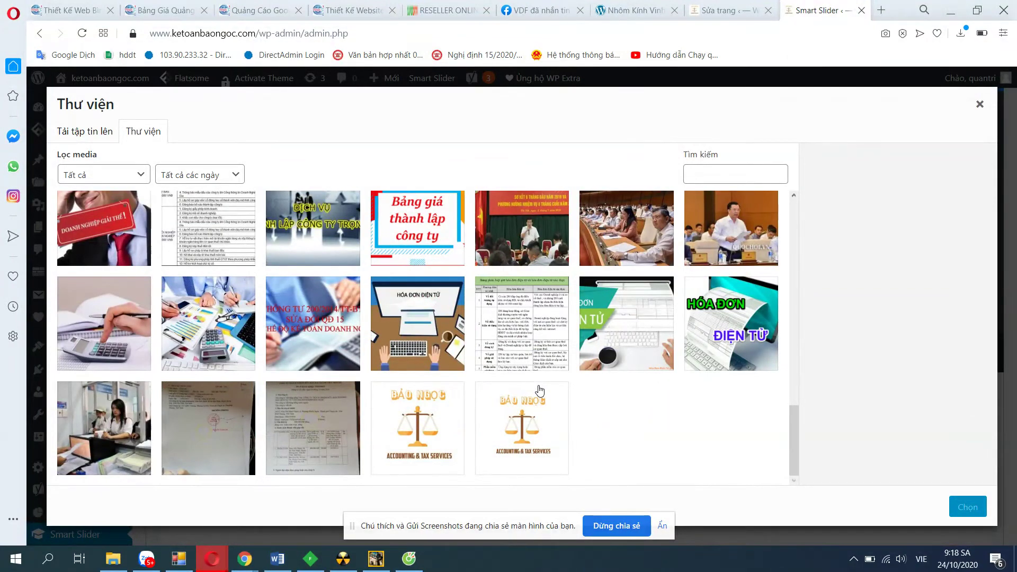
{"action": "scroll", "coordinate": [539, 390], "scroll_direction": "up", "scroll_amount": 5}
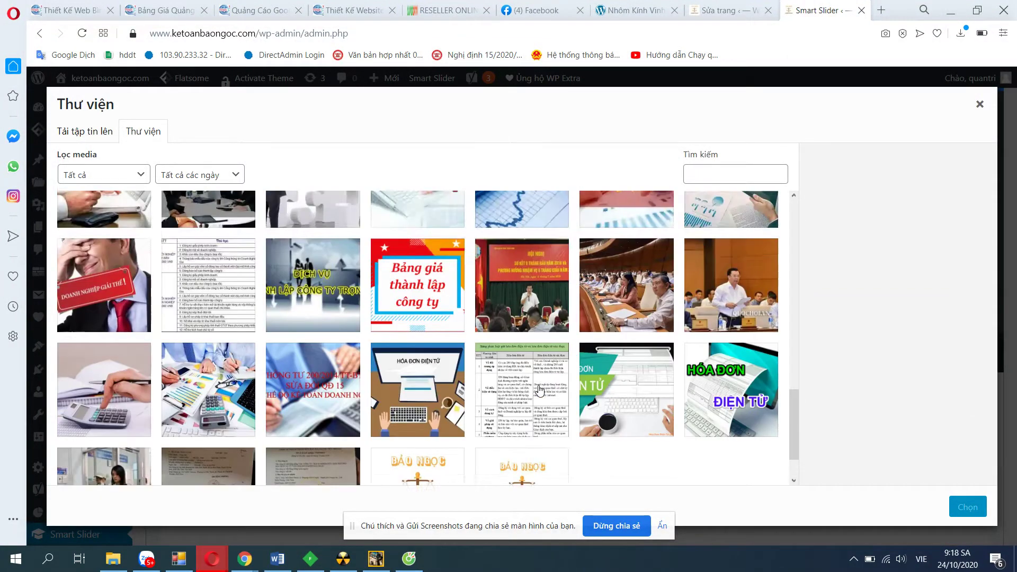
{"action": "scroll", "coordinate": [539, 390], "scroll_direction": "up", "scroll_amount": 8}
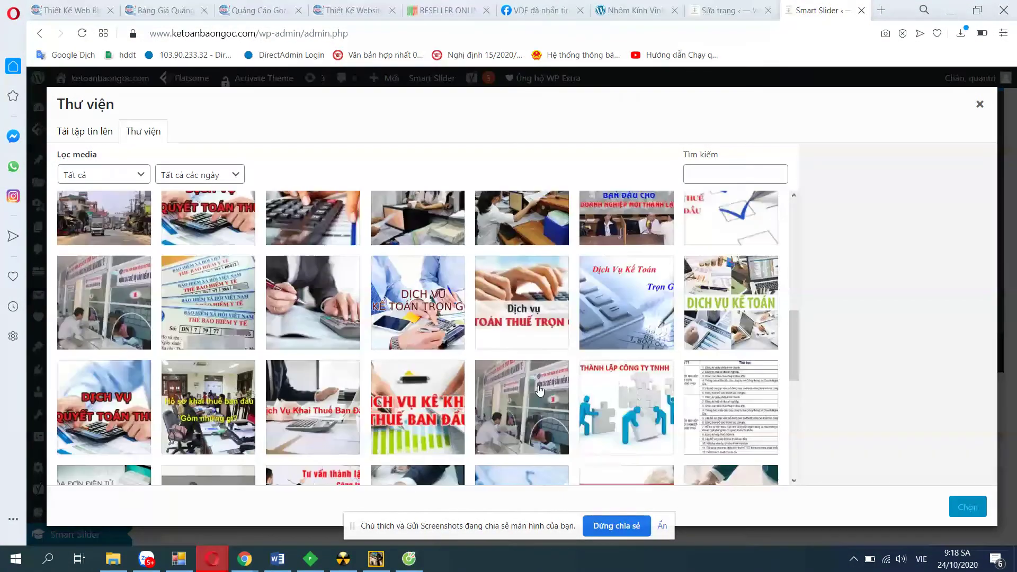
{"action": "scroll", "coordinate": [539, 391], "scroll_direction": "up", "scroll_amount": 2}
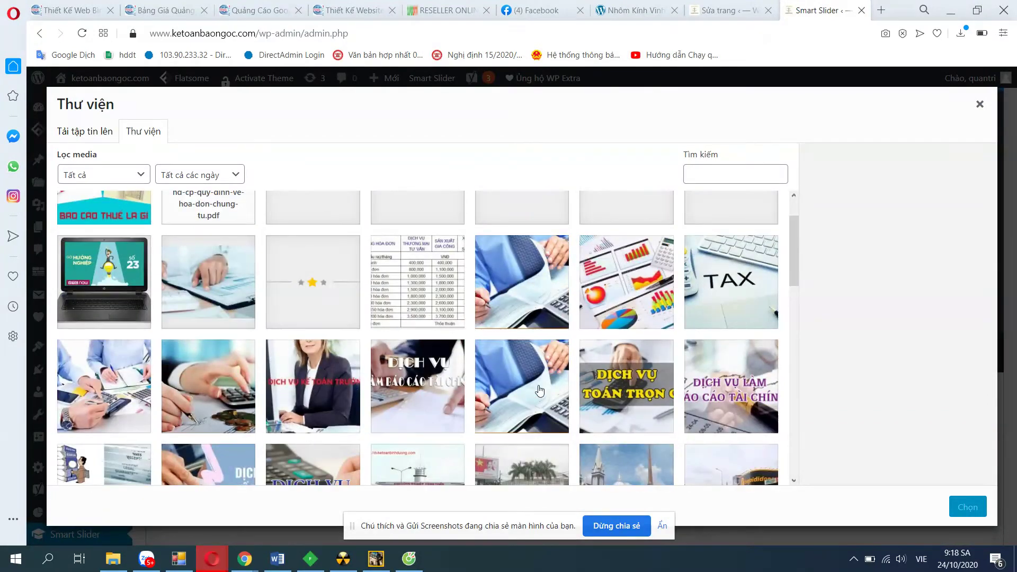
{"action": "scroll", "coordinate": [662, 452], "scroll_direction": "down", "scroll_amount": 1}
- Select the "DỊCH VỤ KẾ TOÁN TRỌN GÓI" image and dich-vu-lam-bao-cao-tai-chinh-cuoi-nam.jpg, and insert both as slides
{"action": "left_click", "coordinate": [637, 408]}
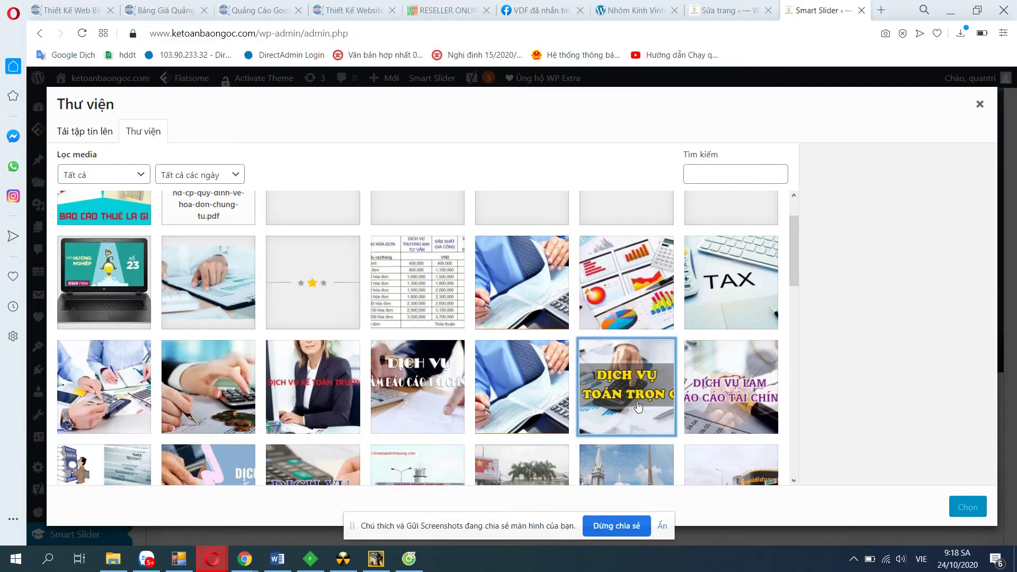
{"action": "left_click", "coordinate": [711, 405]}
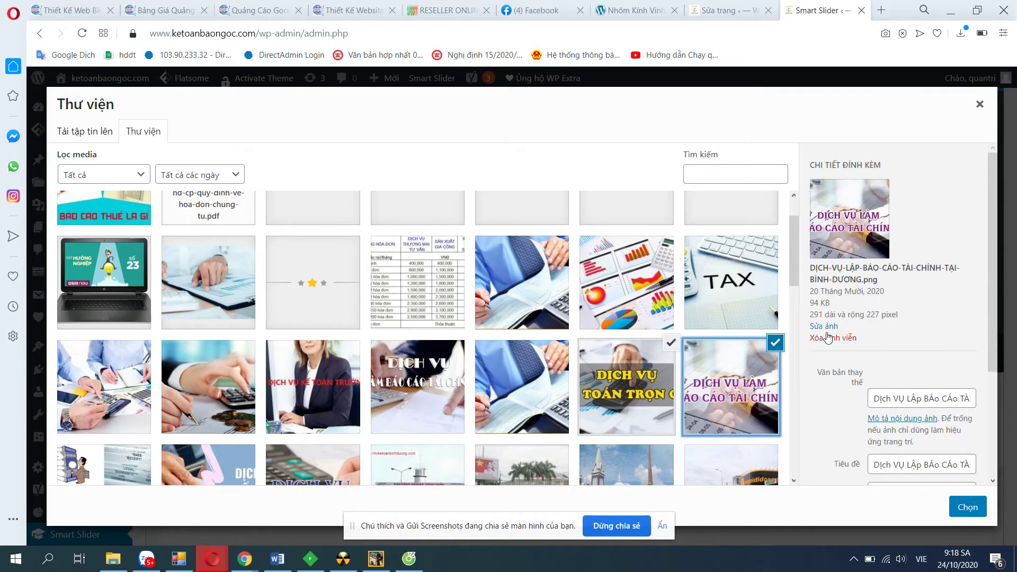
{"action": "left_click", "coordinate": [650, 378]}
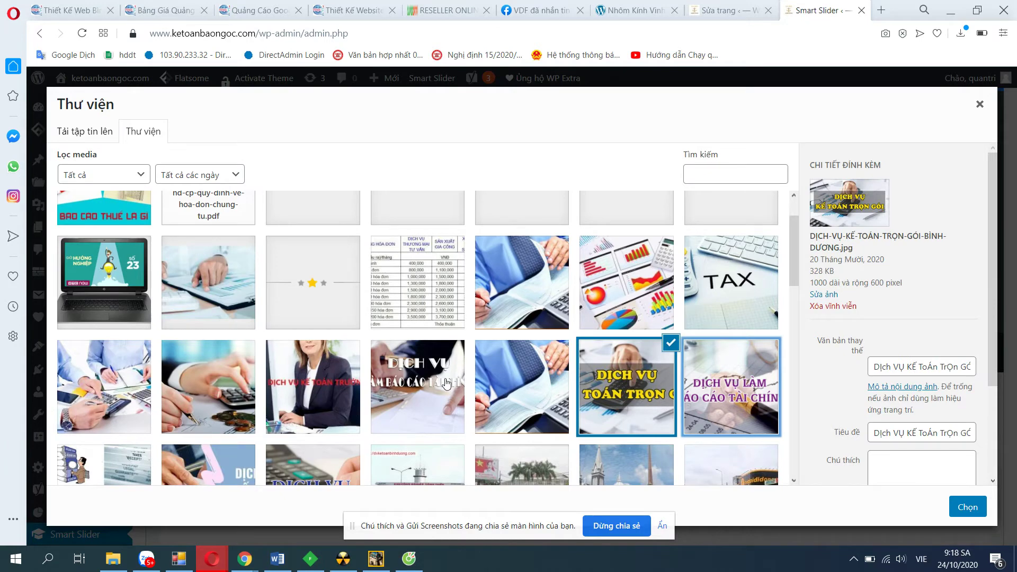
{"action": "left_click", "coordinate": [514, 385]}
{"action": "left_click", "coordinate": [389, 369]}
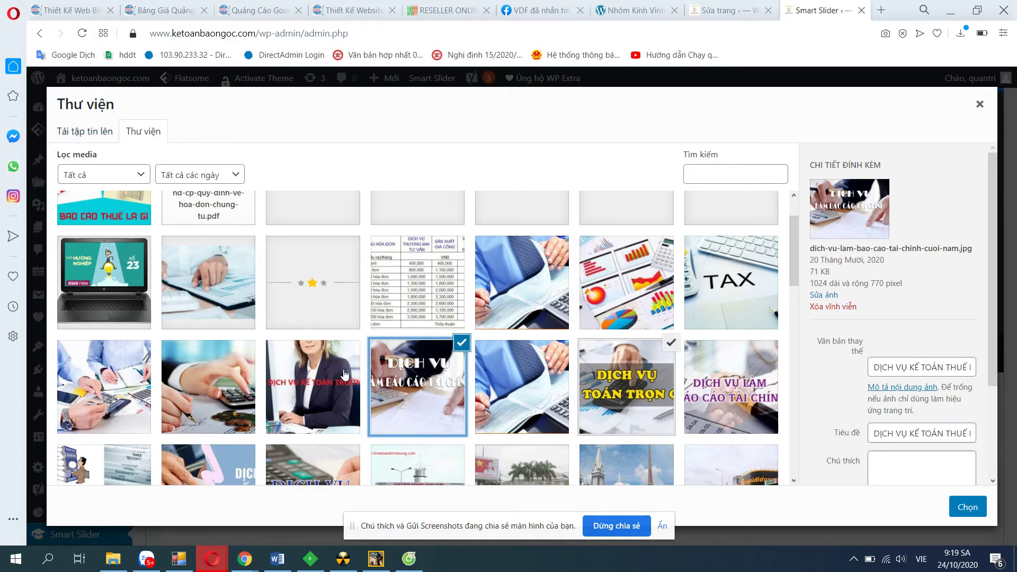
{"action": "scroll", "coordinate": [389, 414], "scroll_direction": "up", "scroll_amount": 1}
{"action": "scroll", "coordinate": [384, 274], "scroll_direction": "down", "scroll_amount": 8}
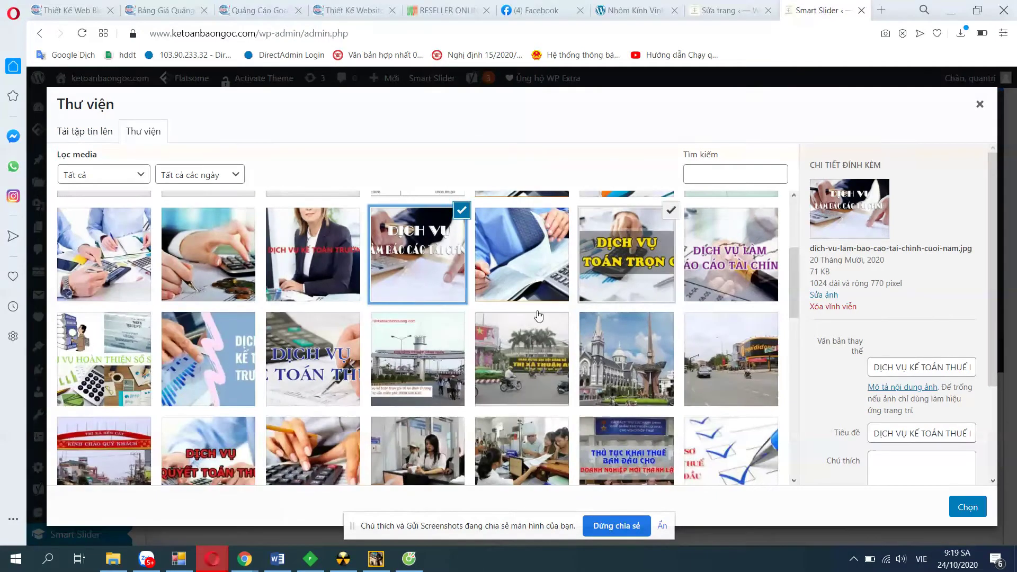
{"action": "scroll", "coordinate": [562, 338], "scroll_direction": "up", "scroll_amount": 7}
{"action": "scroll", "coordinate": [562, 338], "scroll_direction": "up", "scroll_amount": 1}
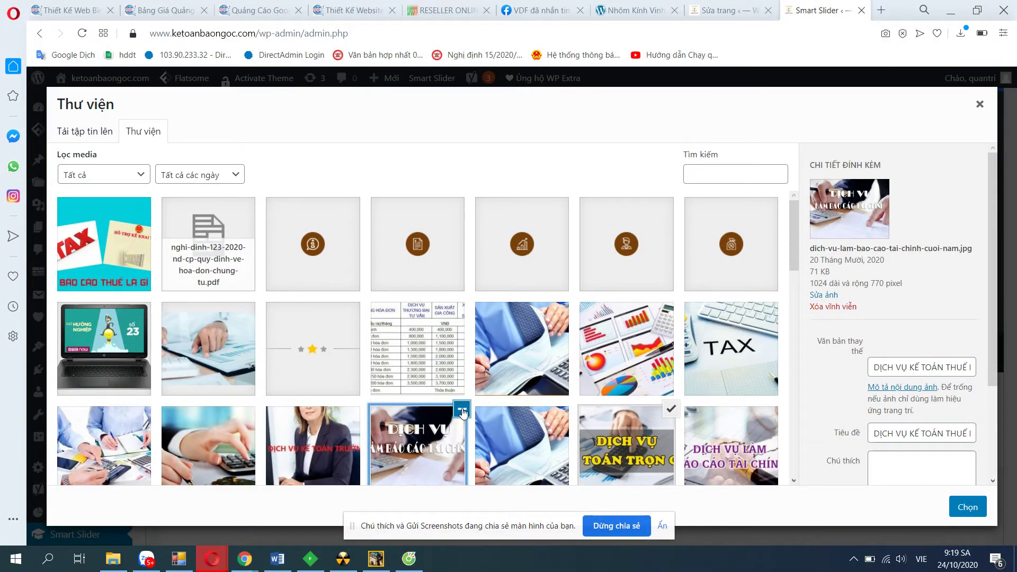
{"action": "left_click", "coordinate": [967, 507]}
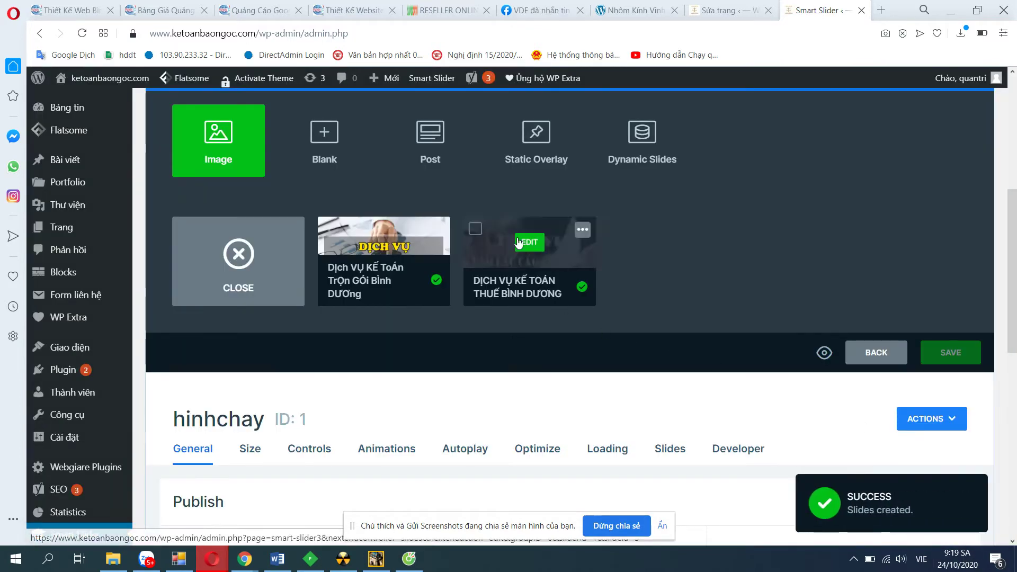
- Examine the slider's width and height settings and save the slider
{"action": "left_click", "coordinate": [261, 449]}
{"action": "scroll", "coordinate": [261, 449], "scroll_direction": "down", "scroll_amount": 4}
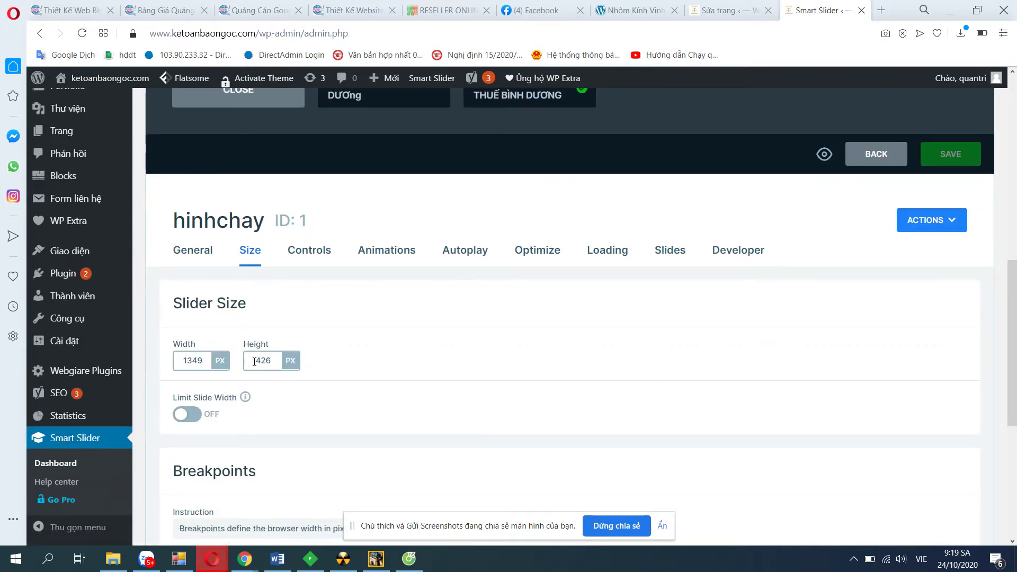
{"action": "scroll", "coordinate": [416, 393], "scroll_direction": "up", "scroll_amount": 1}
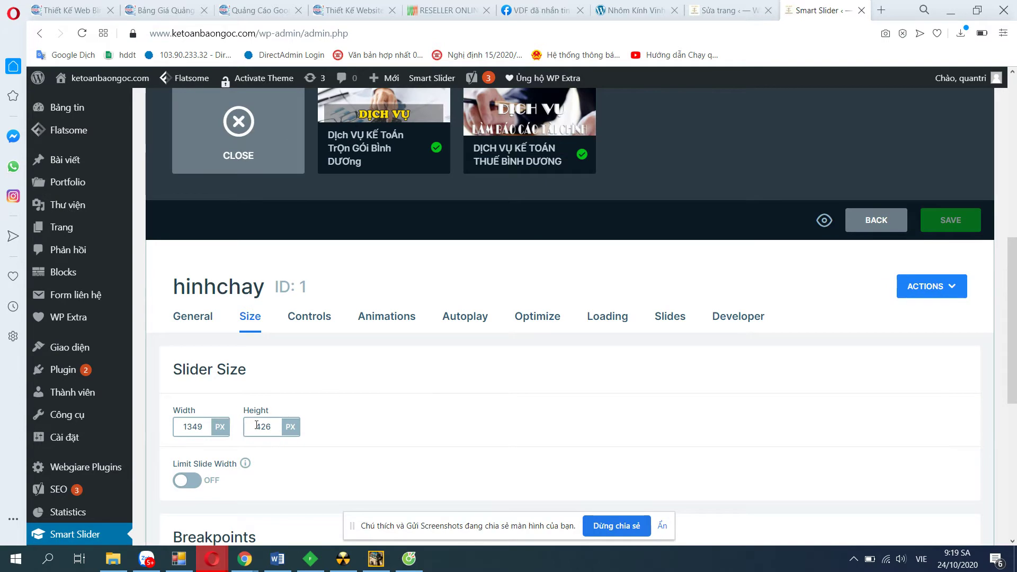
{"action": "scroll", "coordinate": [380, 367], "scroll_direction": "up", "scroll_amount": 3}
{"action": "scroll", "coordinate": [205, 397], "scroll_direction": "down", "scroll_amount": 4}
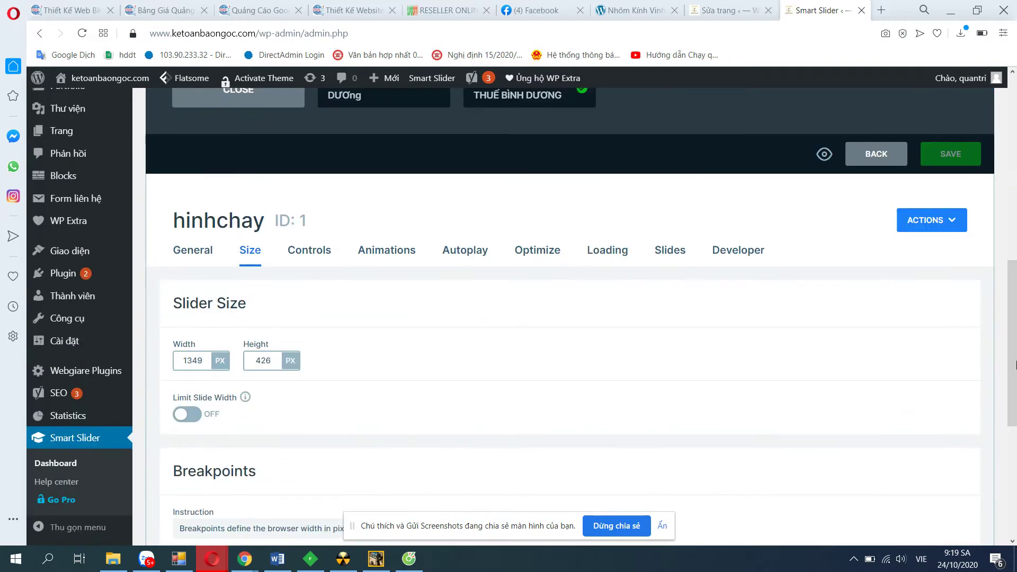
{"action": "scroll", "coordinate": [1015, 390], "scroll_direction": "up", "scroll_amount": 2}
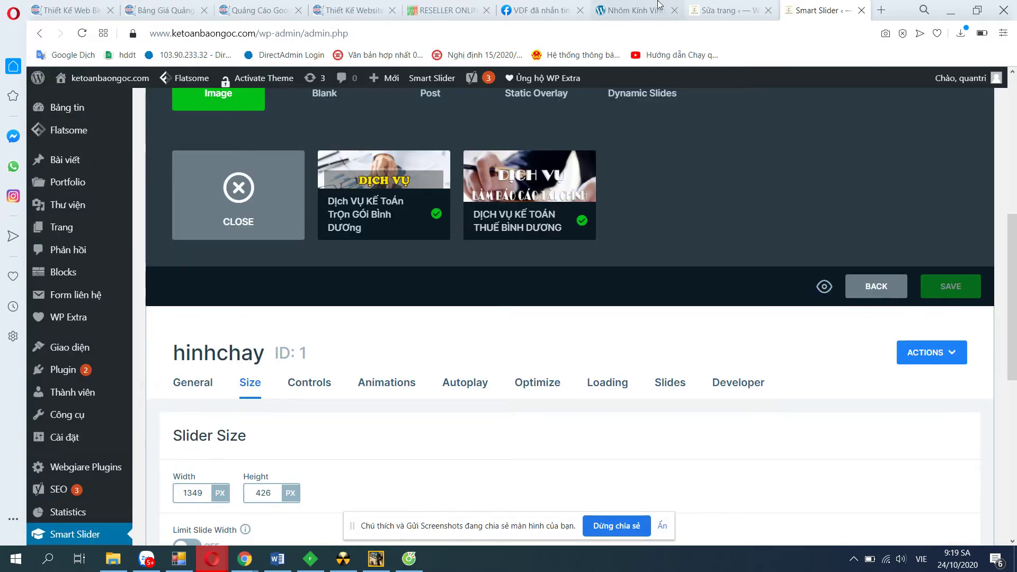
- Open the public homepage in a new tab and view the new slides
{"action": "right_click", "coordinate": [115, 80]}
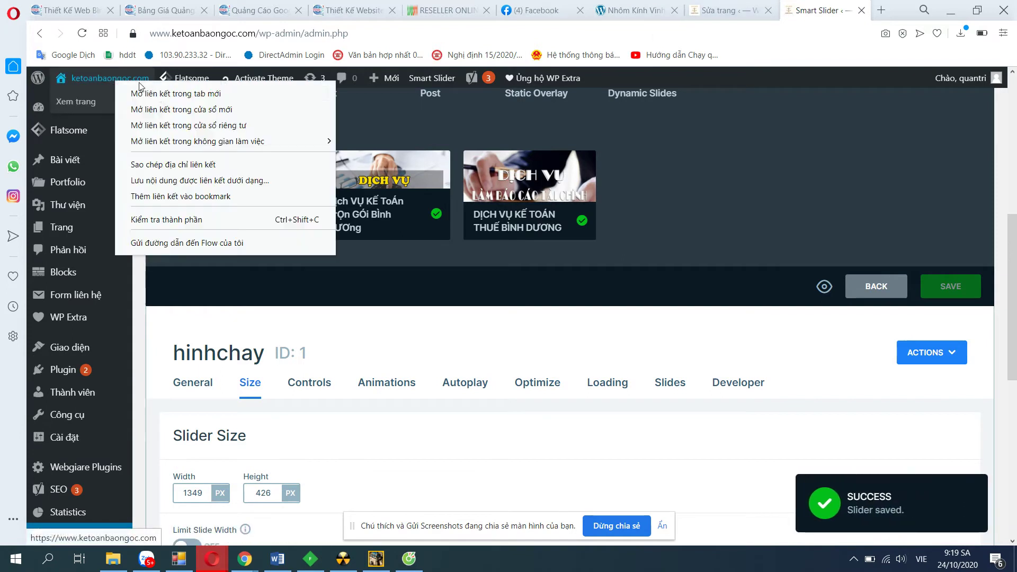
{"action": "left_click", "coordinate": [157, 96]}
{"action": "left_click", "coordinate": [853, 6]}
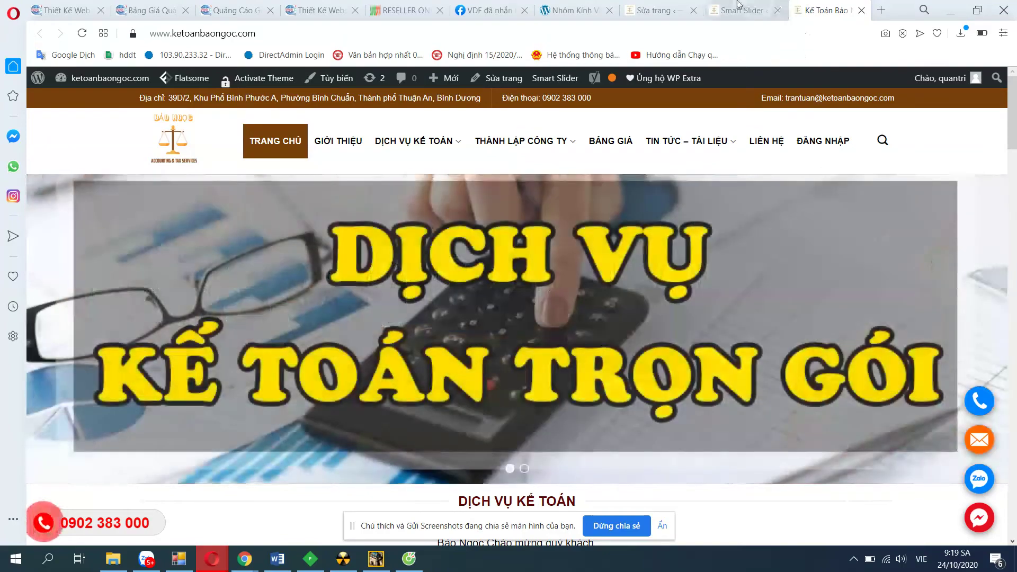
- Return to the slider editor and examine the slide duration in its Autoplay settings without changing it
{"action": "left_click", "coordinate": [751, 10]}
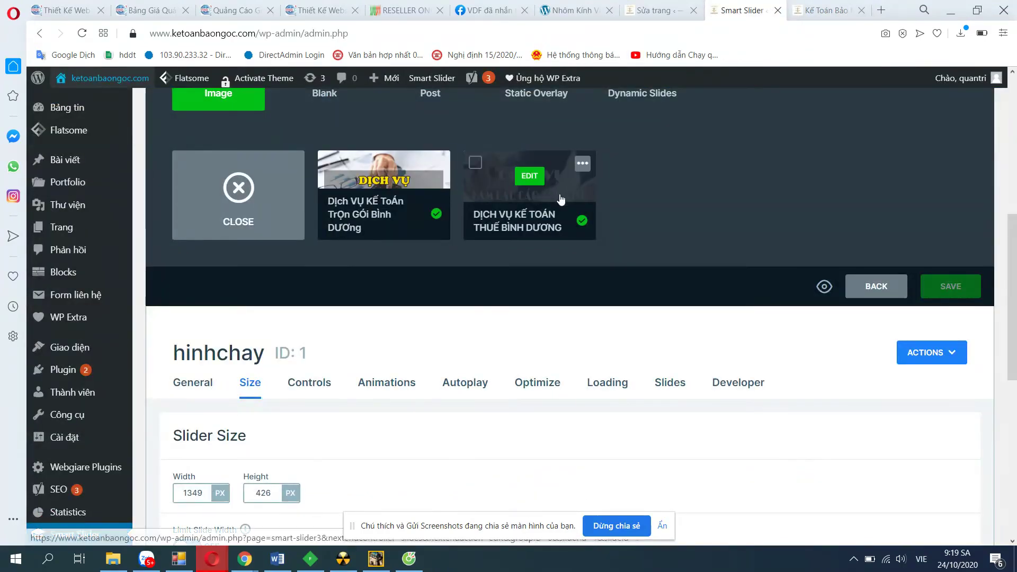
{"action": "scroll", "coordinate": [491, 411], "scroll_direction": "down", "scroll_amount": 3}
{"action": "scroll", "coordinate": [492, 411], "scroll_direction": "up", "scroll_amount": 3}
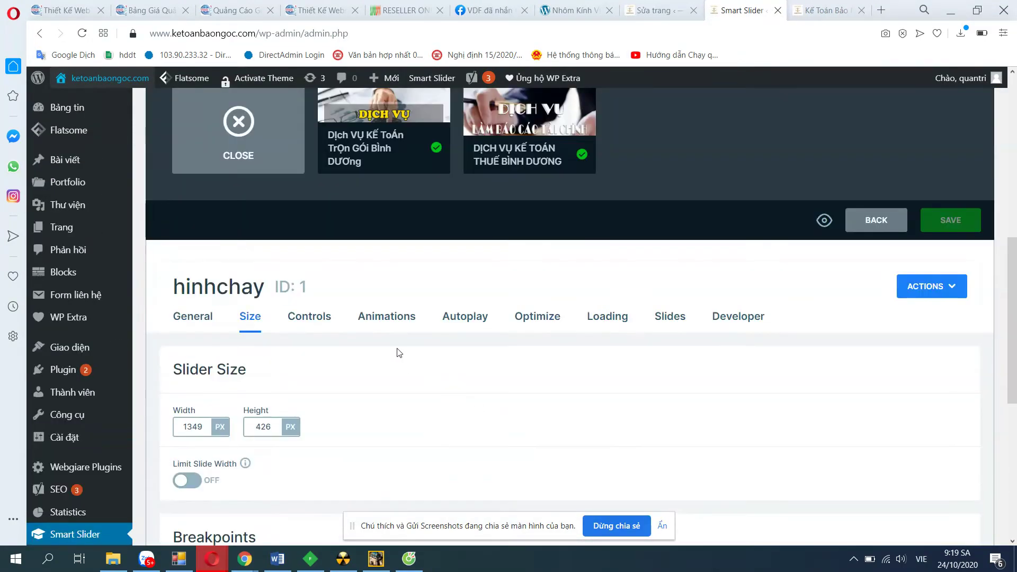
{"action": "left_click", "coordinate": [465, 317]}
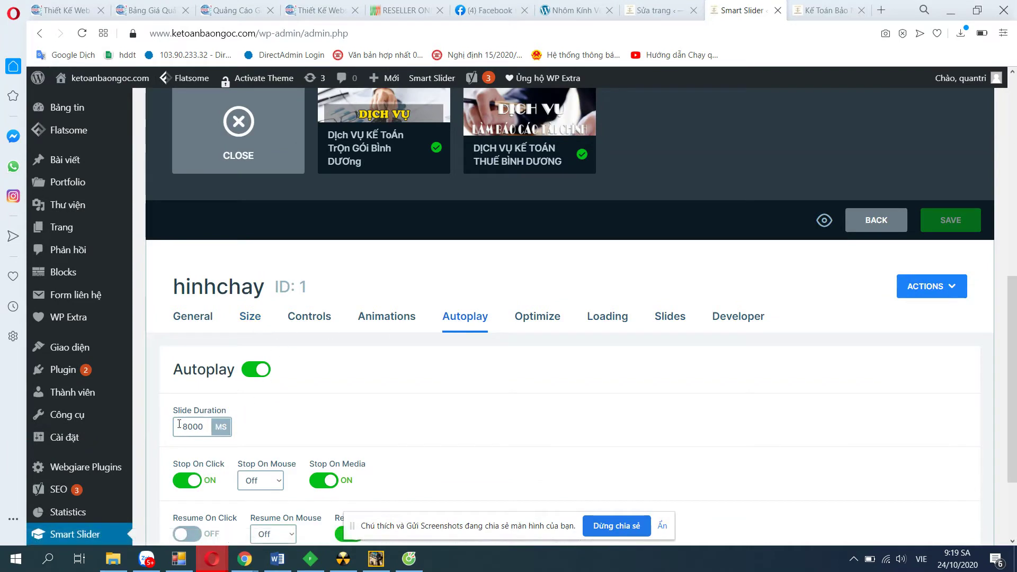
{"action": "left_click_drag", "start_coordinate": [188, 426], "coordinate": [178, 429]}
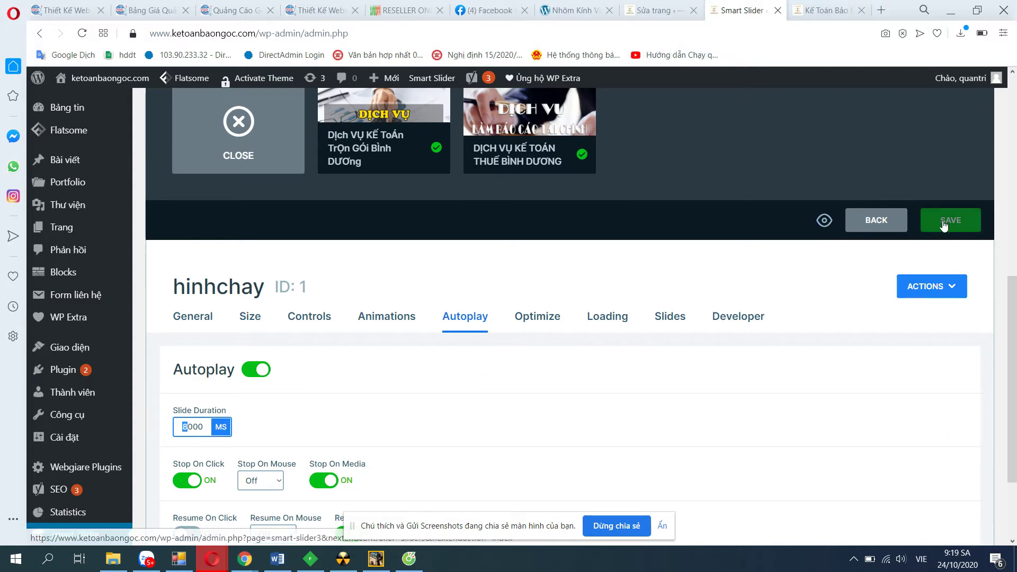
{"action": "left_click", "coordinate": [624, 387]}
- Go back to the public homepage and look over the slideshow and the accounting services section
{"action": "left_click", "coordinate": [824, 10]}
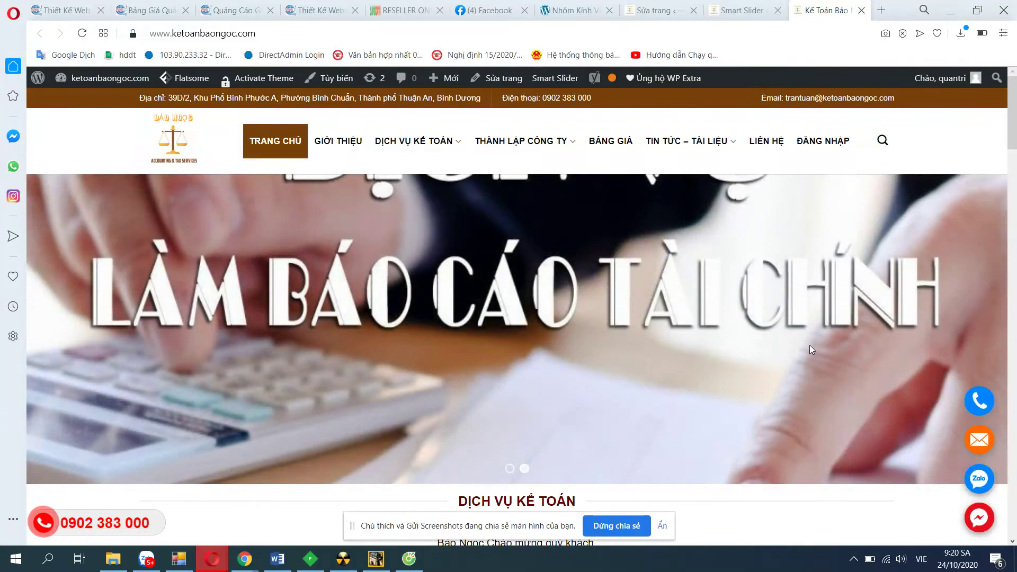
{"action": "scroll", "coordinate": [679, 408], "scroll_direction": "down", "scroll_amount": 5}
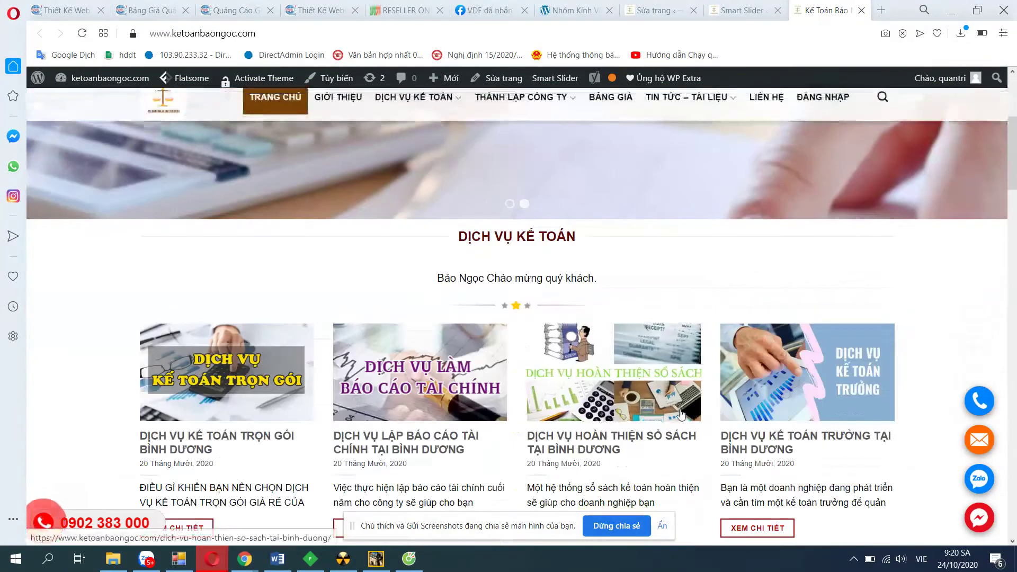
{"action": "scroll", "coordinate": [679, 409], "scroll_direction": "up", "scroll_amount": 5}
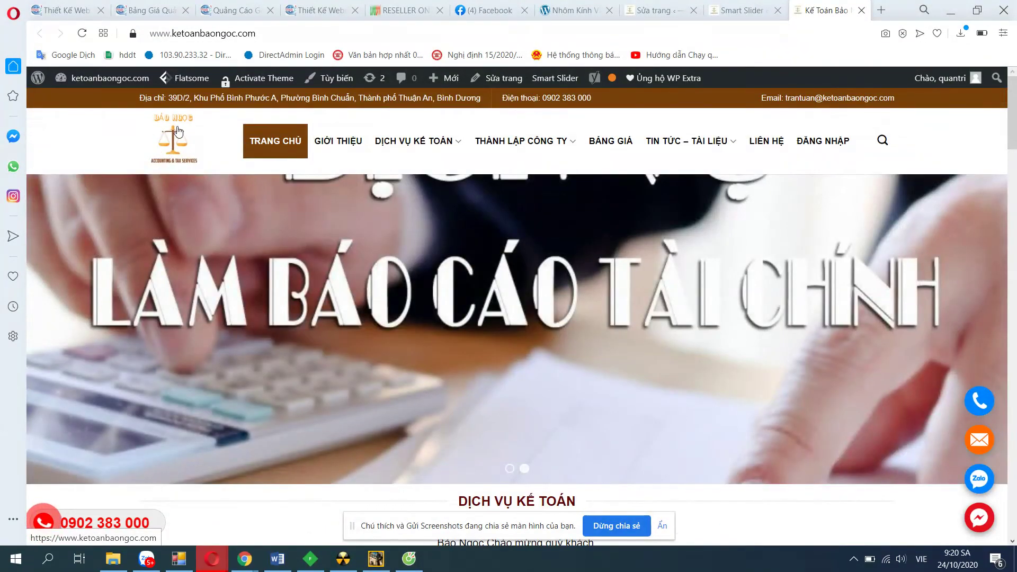
- Open the theme customizer's Header settings and examine the logo image, logo sizing and site icon options
{"action": "left_click", "coordinate": [342, 80]}
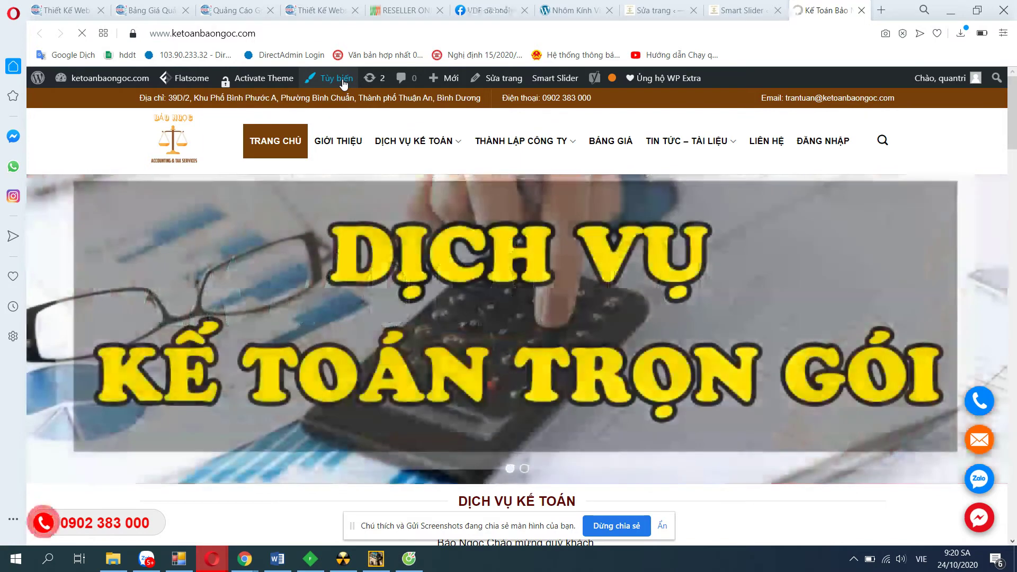
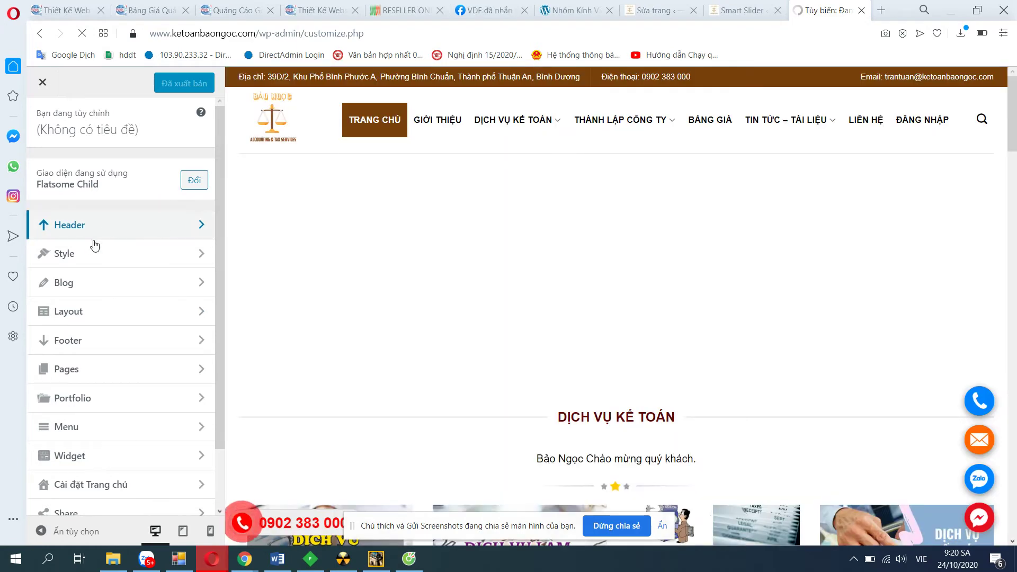
{"action": "left_click", "coordinate": [197, 228]}
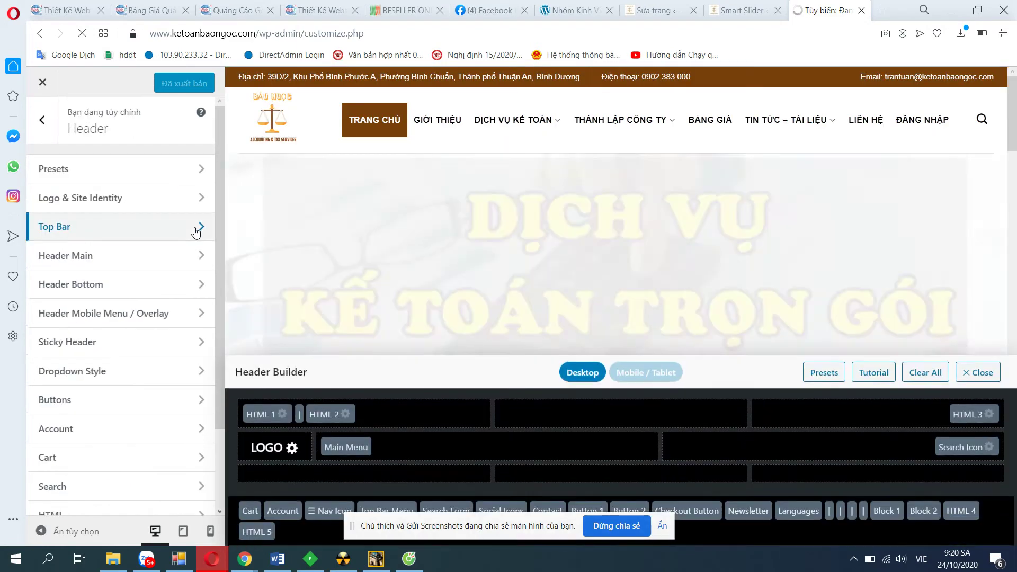
{"action": "left_click", "coordinate": [291, 448]}
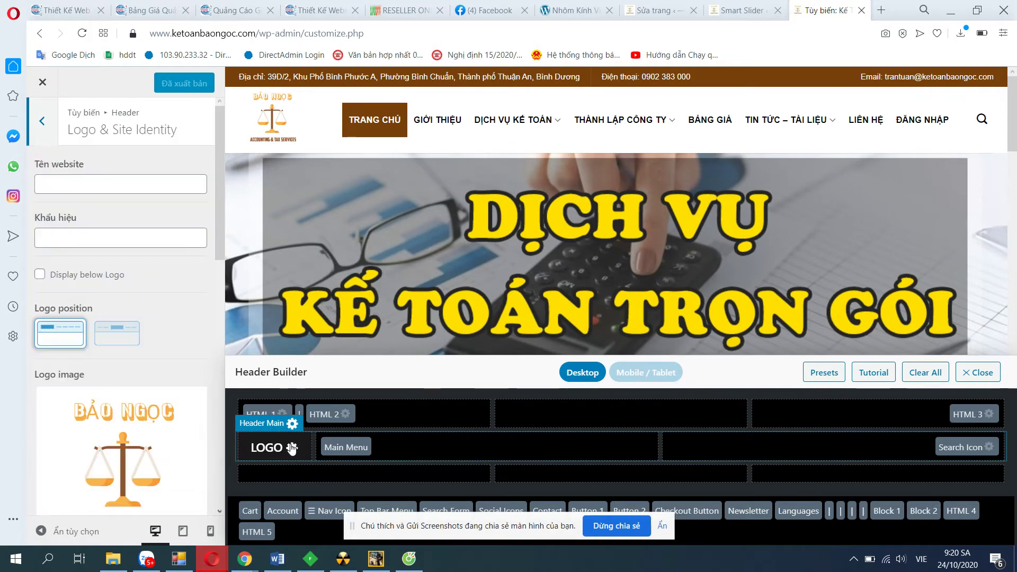
{"action": "scroll", "coordinate": [138, 332], "scroll_direction": "down", "scroll_amount": 3}
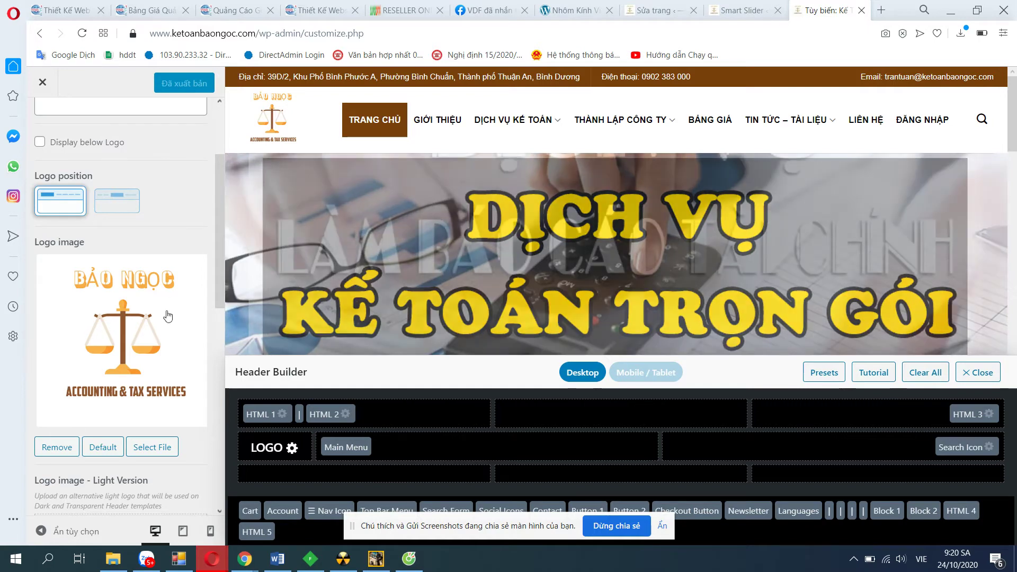
{"action": "scroll", "coordinate": [164, 317], "scroll_direction": "down", "scroll_amount": 8}
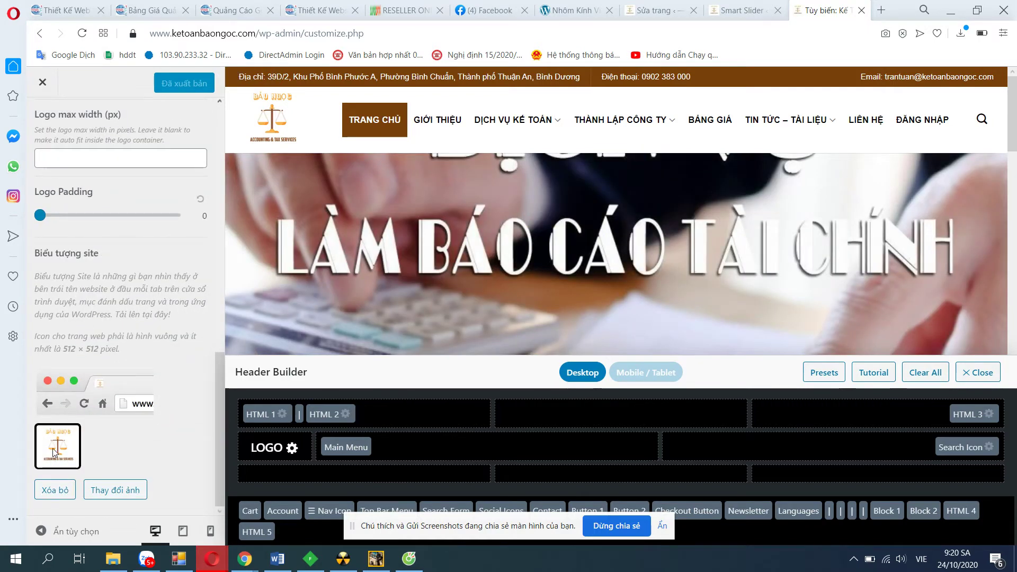
{"action": "scroll", "coordinate": [137, 451], "scroll_direction": "up", "scroll_amount": 8}
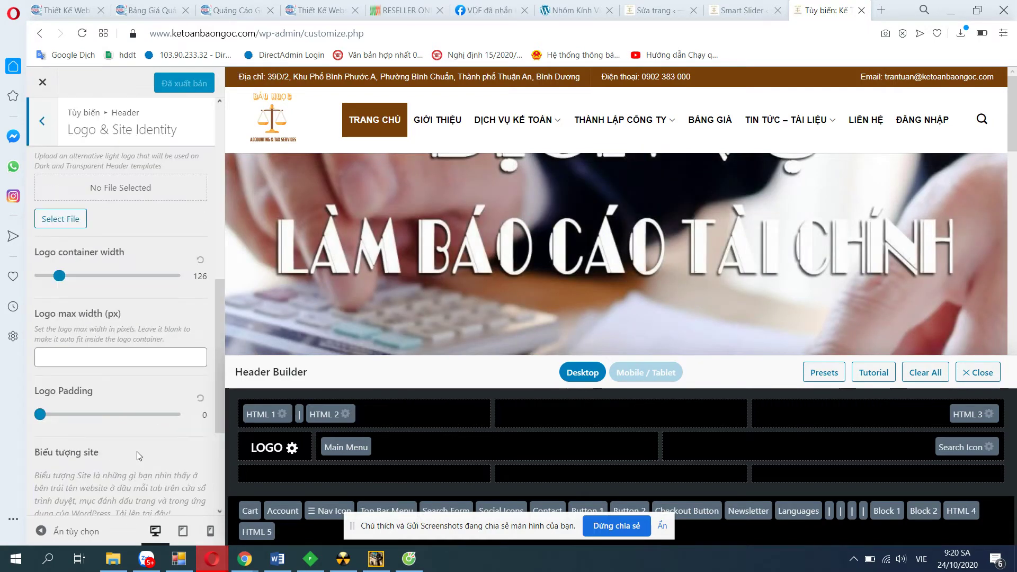
- Open the header's HTML settings, select the phone line in HTML 2, and look over the content fields
{"action": "left_click", "coordinate": [282, 414]}
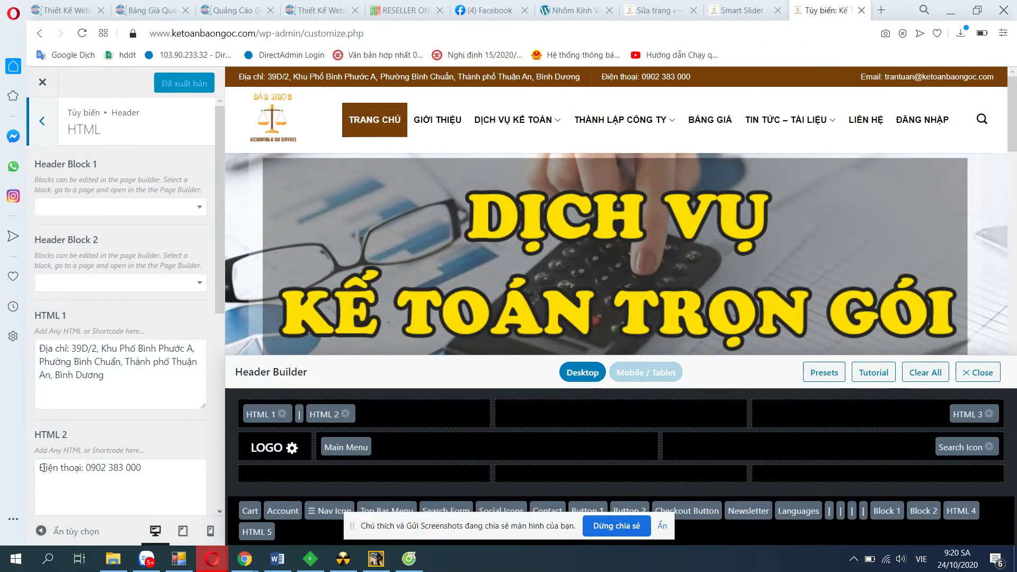
{"action": "left_click_drag", "start_coordinate": [41, 468], "coordinate": [141, 468]}
{"action": "scroll", "coordinate": [130, 429], "scroll_direction": "down", "scroll_amount": 5}
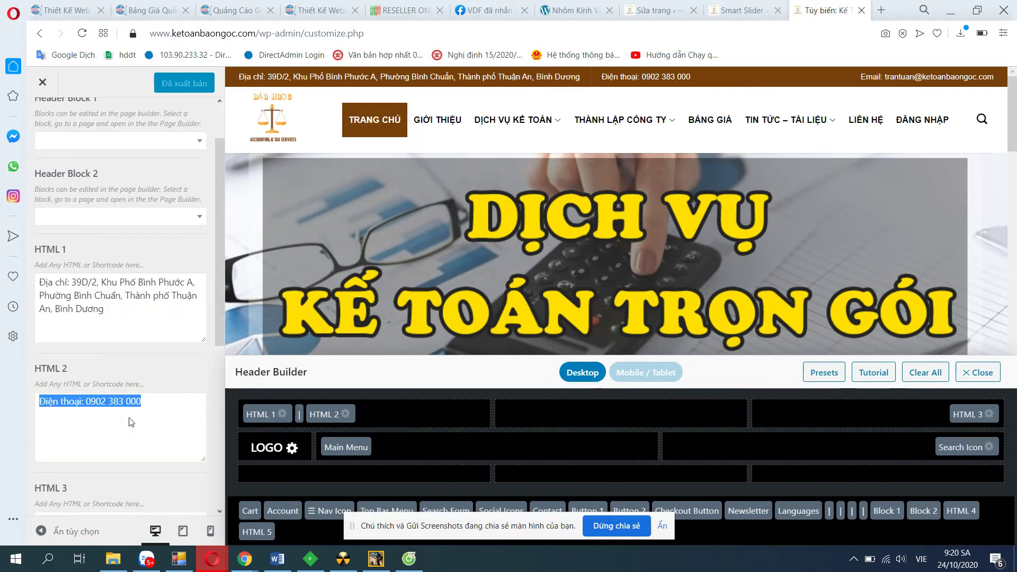
- Select the email line in the header's HTML 3 field and look over the HTML settings
{"action": "scroll", "coordinate": [130, 422], "scroll_direction": "down", "scroll_amount": 1}
{"action": "left_click_drag", "start_coordinate": [38, 257], "coordinate": [214, 258]}
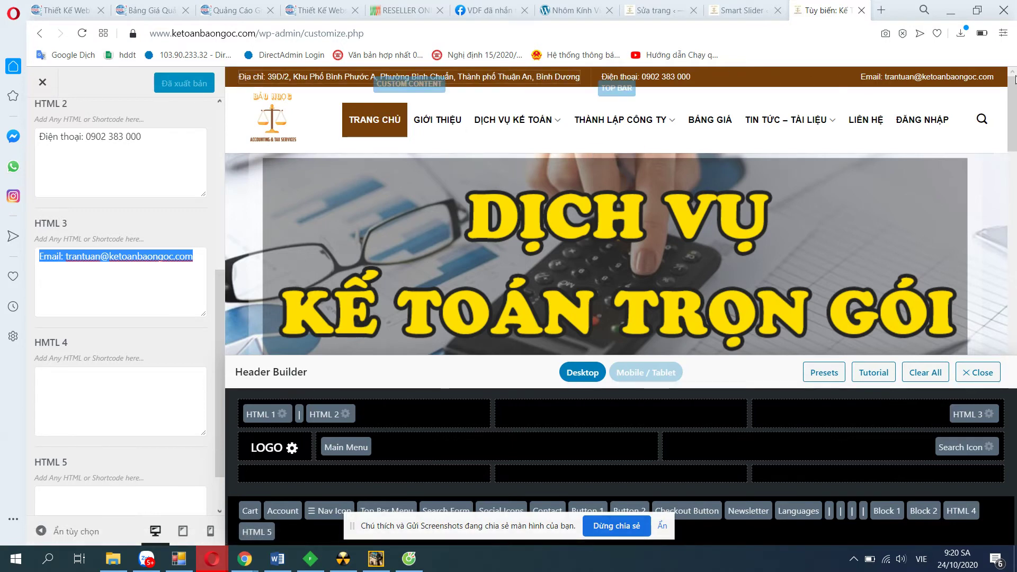
{"action": "scroll", "coordinate": [127, 121], "scroll_direction": "up", "scroll_amount": 5}
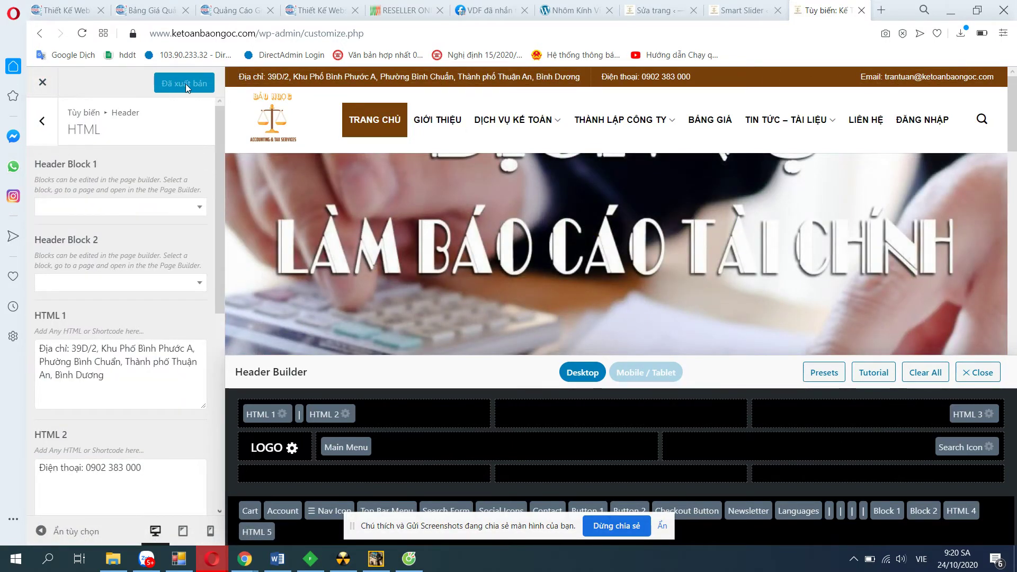
- Close the theme customizer and look over the public homepage down to its footer columns
{"action": "left_click", "coordinate": [53, 89]}
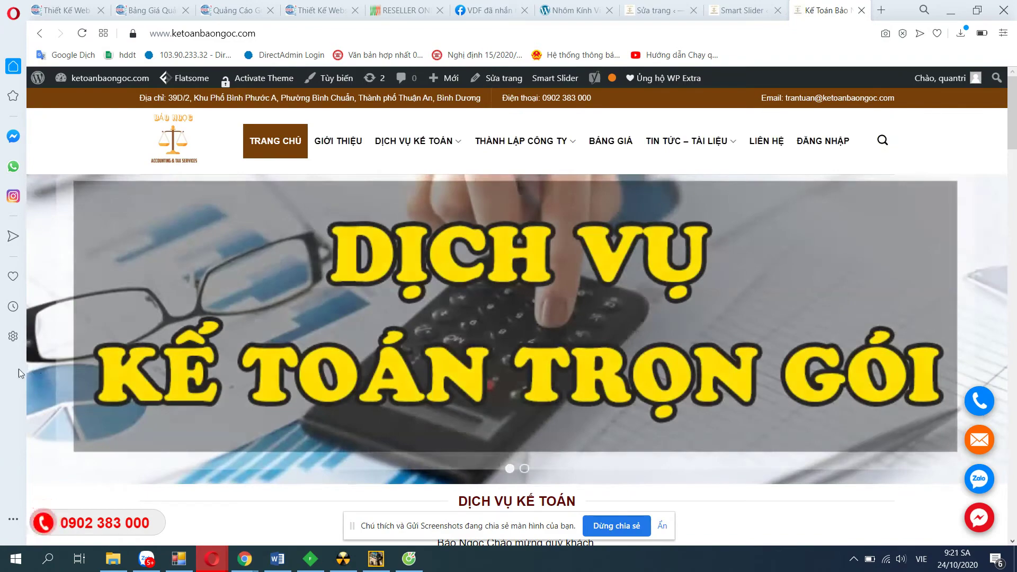
{"action": "scroll", "coordinate": [406, 390], "scroll_direction": "down", "scroll_amount": 10}
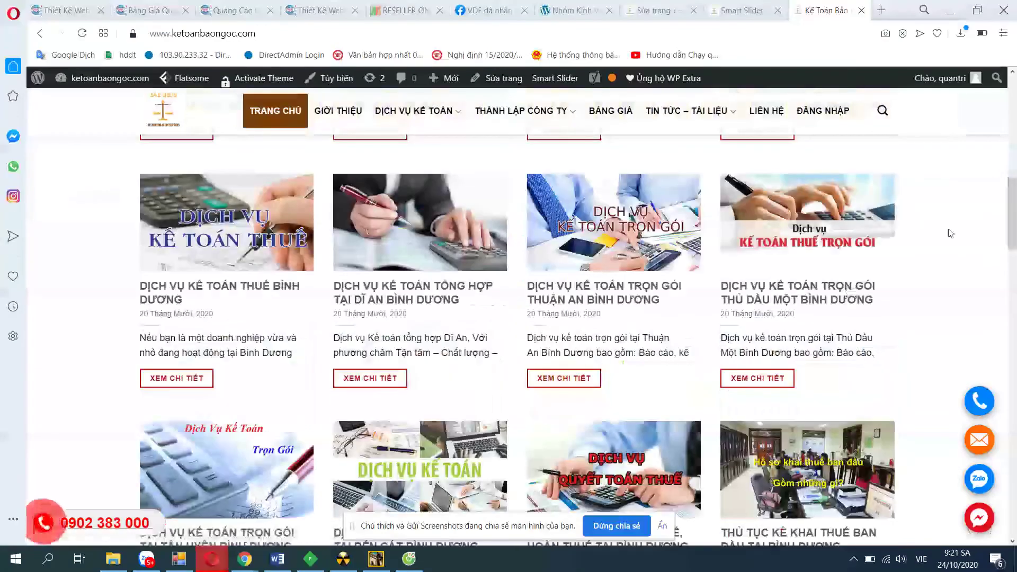
{"action": "scroll", "coordinate": [462, 306], "scroll_direction": "down", "scroll_amount": 15}
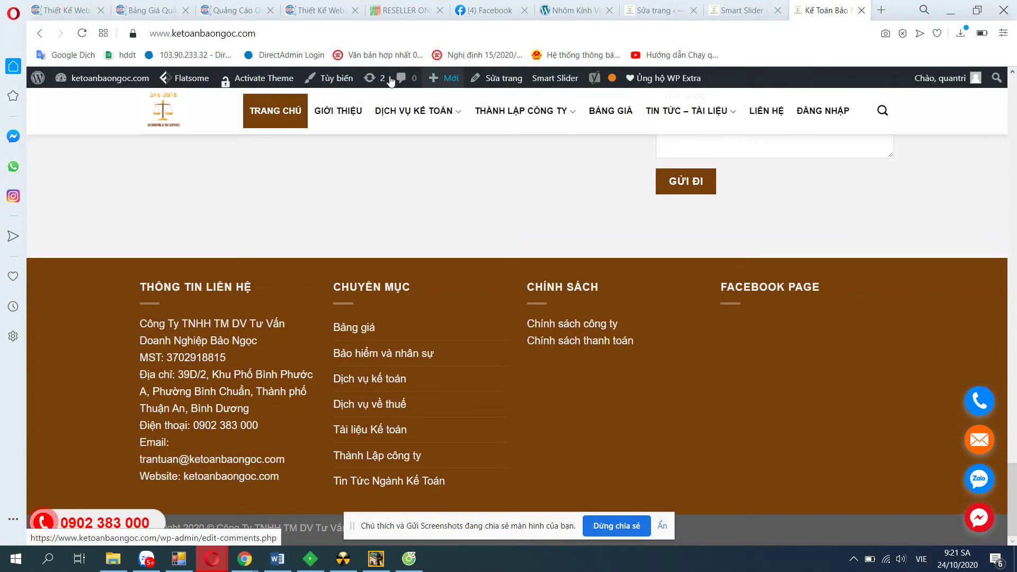
- Open the site dashboard's Widget settings and expand the Footer 1 area
{"action": "left_click", "coordinate": [814, 120]}
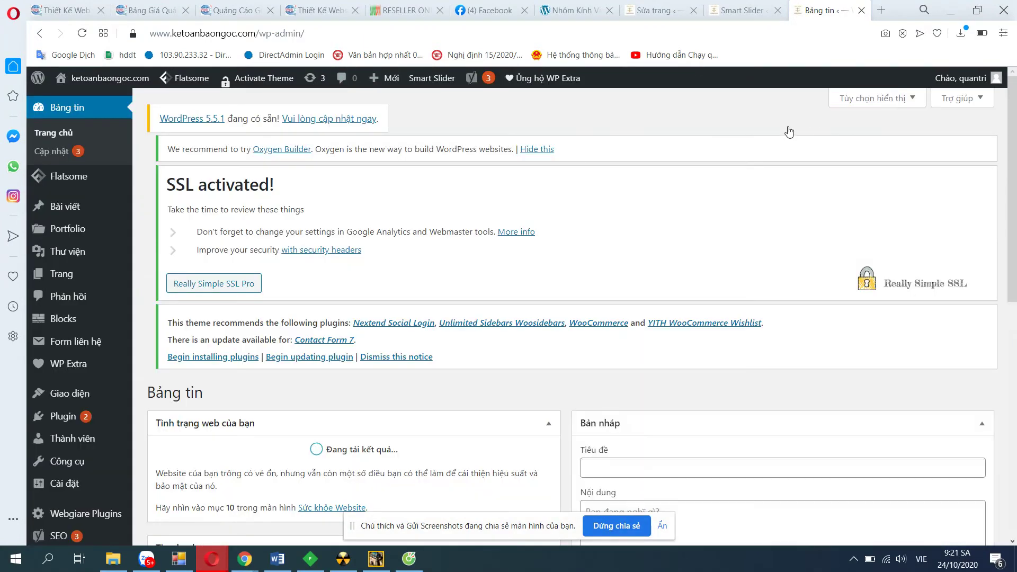
{"action": "mouse_move", "coordinate": [71, 403]}
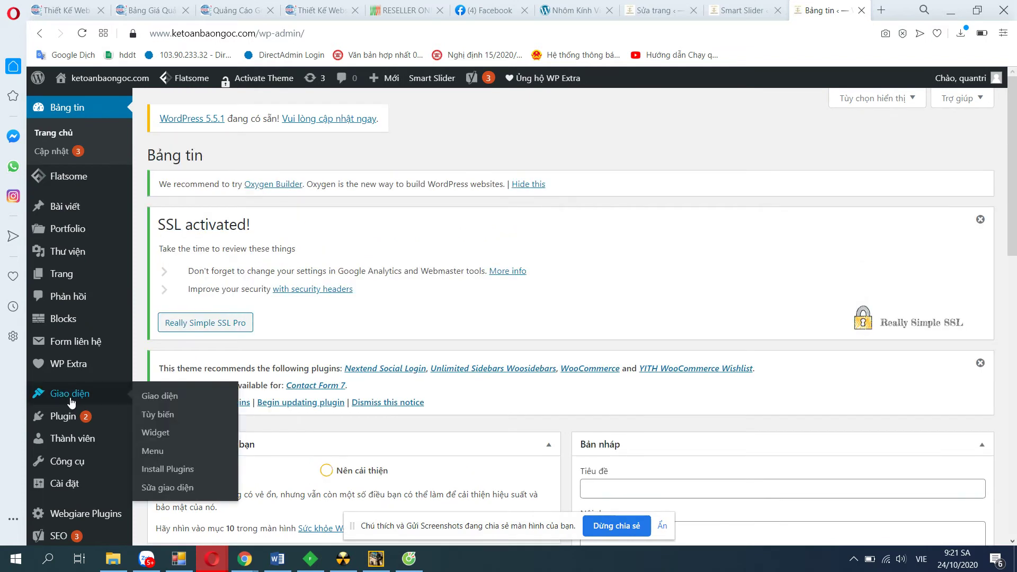
{"action": "left_click", "coordinate": [160, 437]}
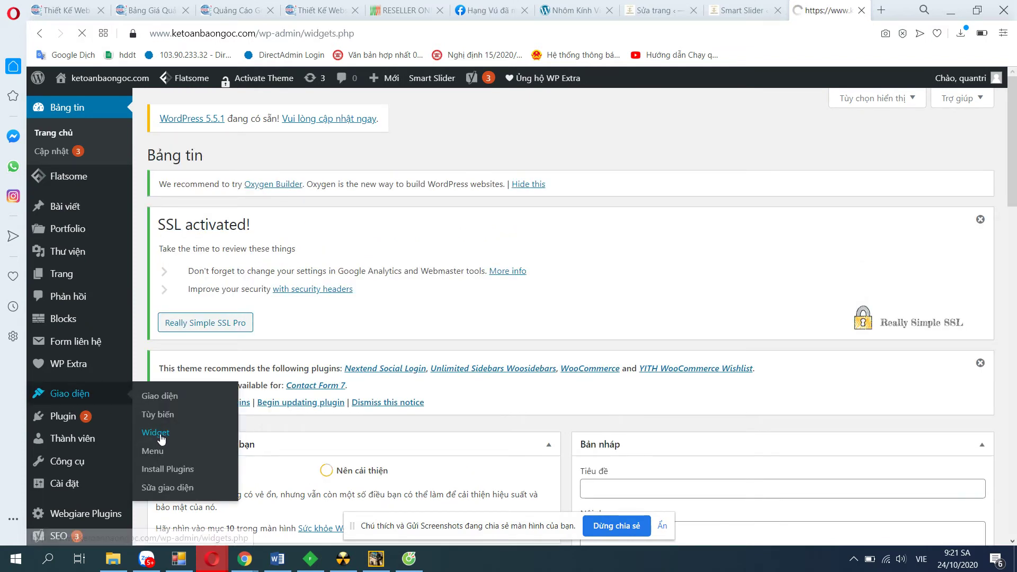
{"action": "scroll", "coordinate": [626, 397], "scroll_direction": "down", "scroll_amount": 5}
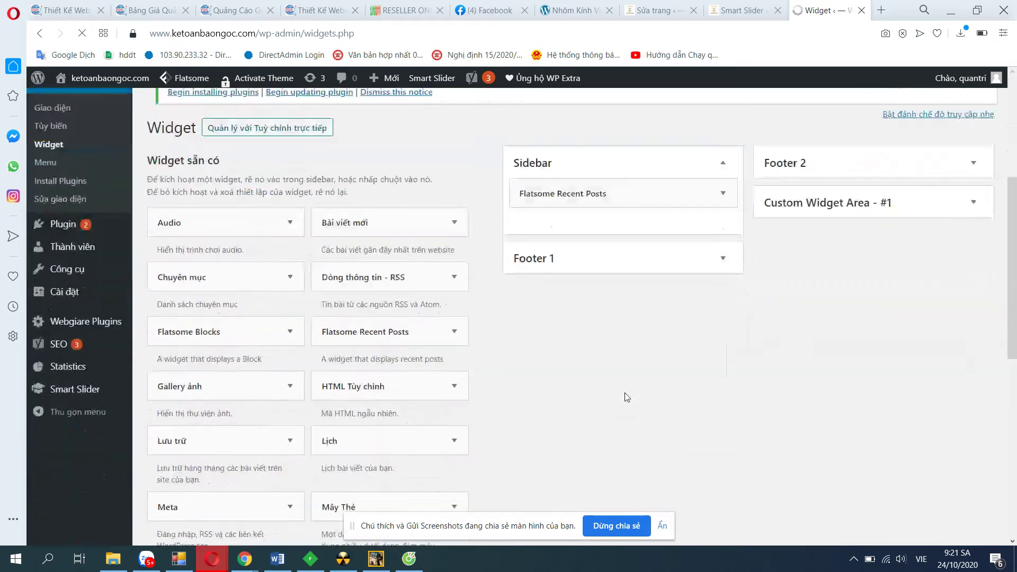
{"action": "left_click", "coordinate": [728, 291]}
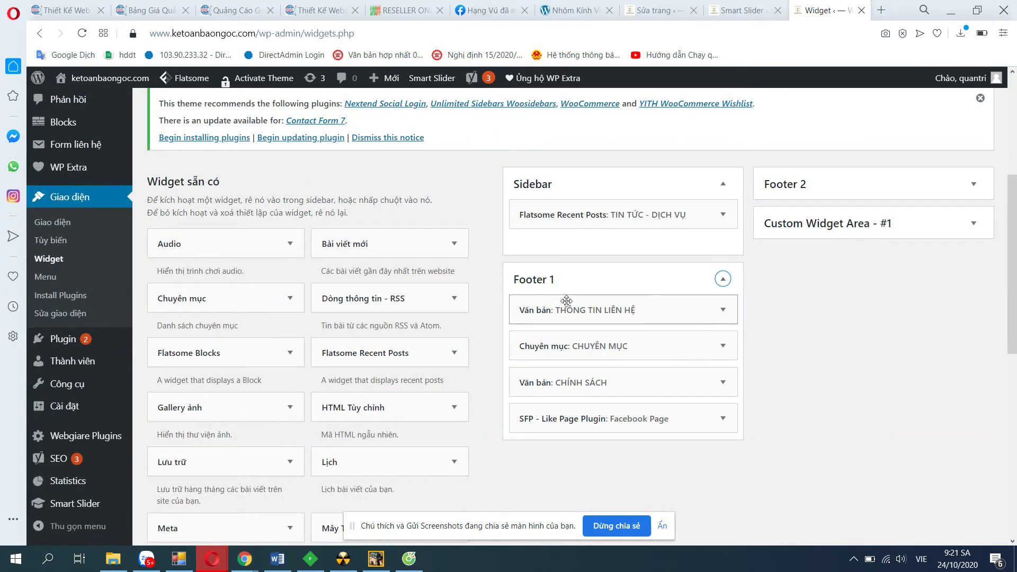
- Expand the THÔNG TIN LIÊN HỆ text widget in Footer 1 and select its entire contact text
{"action": "left_click", "coordinate": [723, 310]}
{"action": "scroll", "coordinate": [728, 311], "scroll_direction": "down", "scroll_amount": 4}
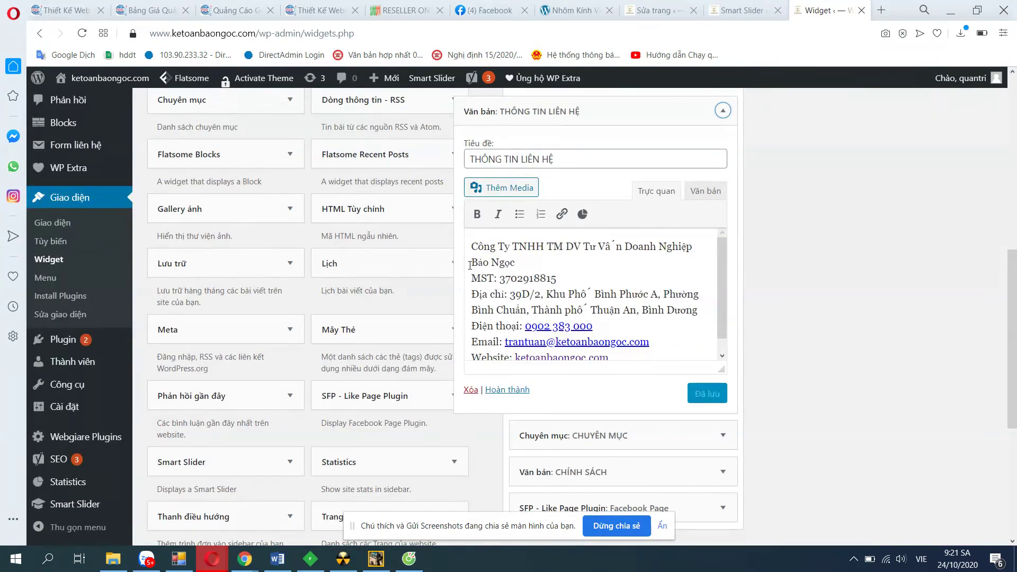
{"action": "left_click_drag", "start_coordinate": [470, 245], "coordinate": [723, 399]}
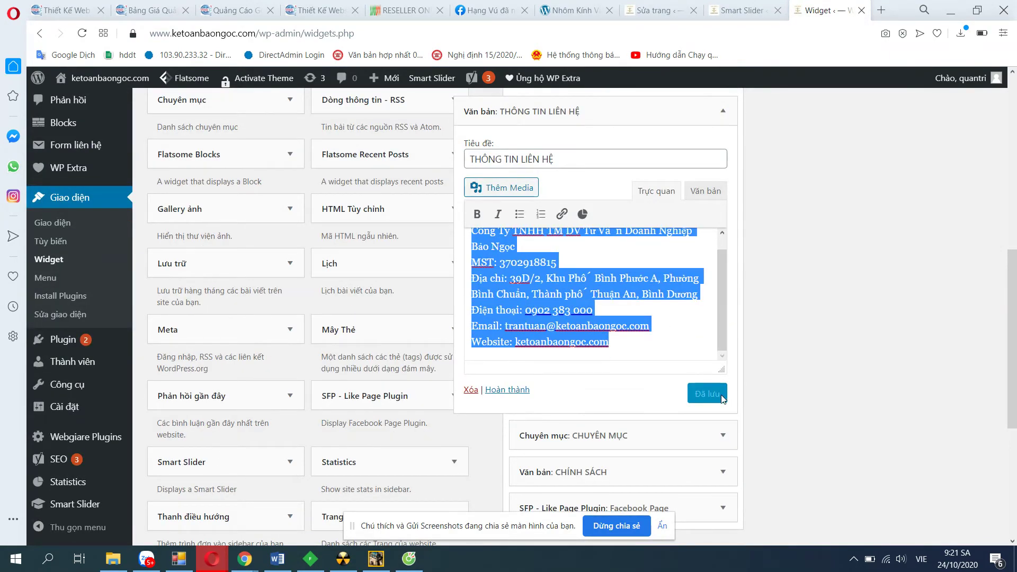
{"action": "scroll", "coordinate": [723, 398], "scroll_direction": "down", "scroll_amount": 4}
- Examine the CHUYÊN MỤC and CHÍNH SÁCH widgets in Footer 1, selecting the two policy lines and collapsing CHÍNH SÁCH again
{"action": "left_click", "coordinate": [722, 236]}
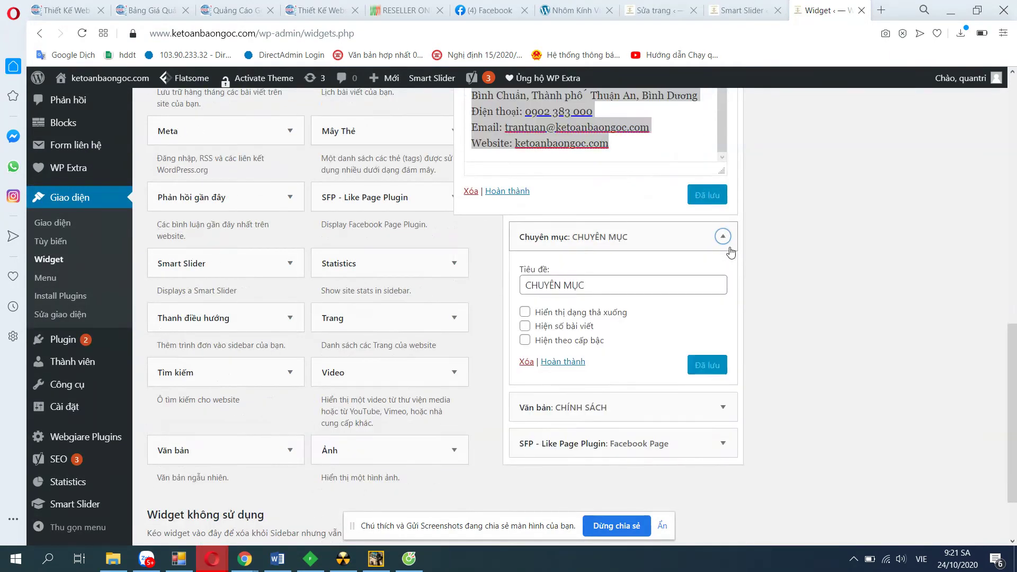
{"action": "left_click", "coordinate": [723, 411]}
{"action": "scroll", "coordinate": [532, 329], "scroll_direction": "down", "scroll_amount": 4}
{"action": "left_click_drag", "start_coordinate": [472, 335], "coordinate": [610, 359]}
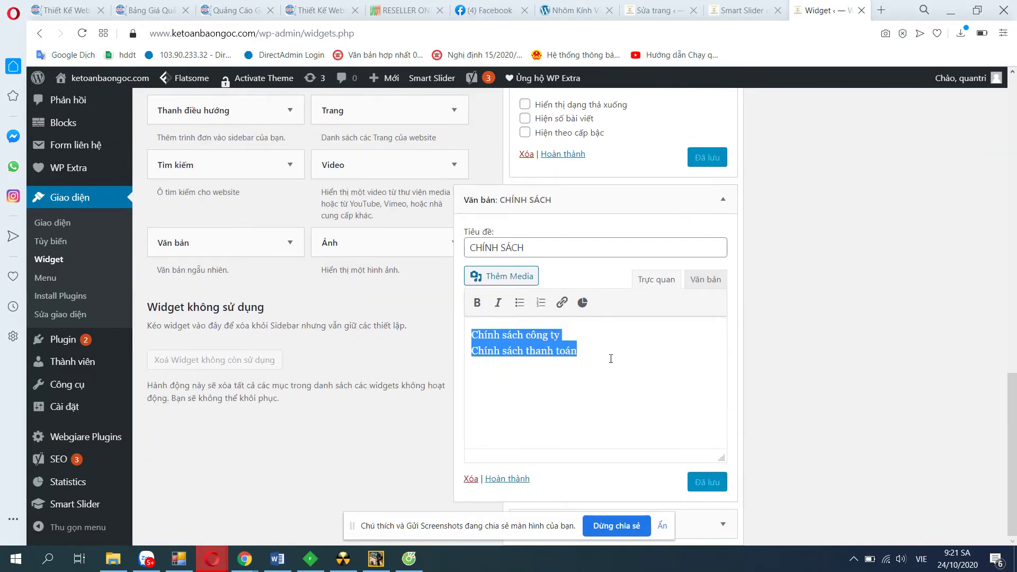
{"action": "left_click", "coordinate": [721, 199]}
- Expand the Facebook Page widget in Footer 1 and select its Facebook page URL without changing it
{"action": "left_click", "coordinate": [723, 354]}
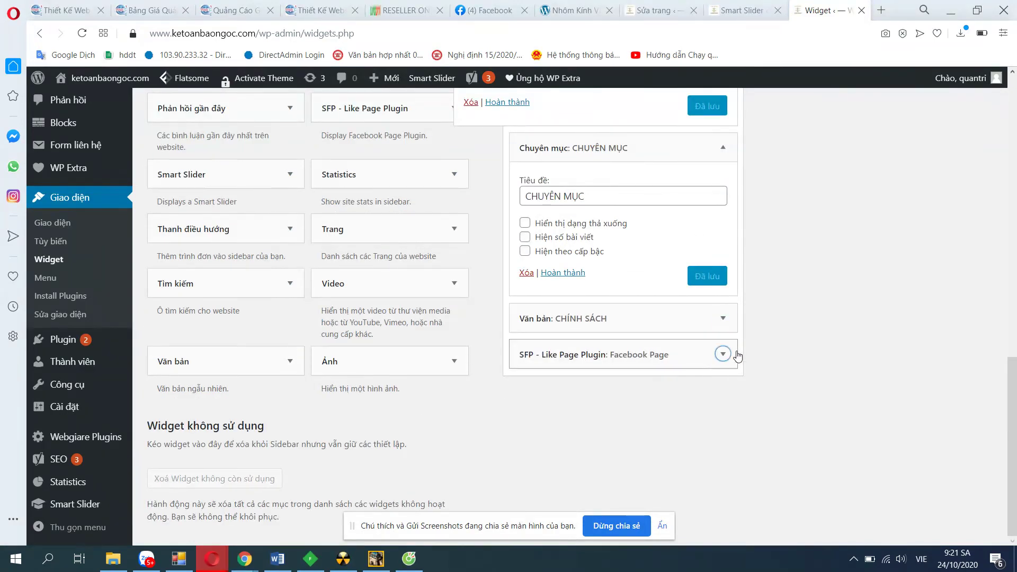
{"action": "scroll", "coordinate": [600, 346], "scroll_direction": "down", "scroll_amount": 5}
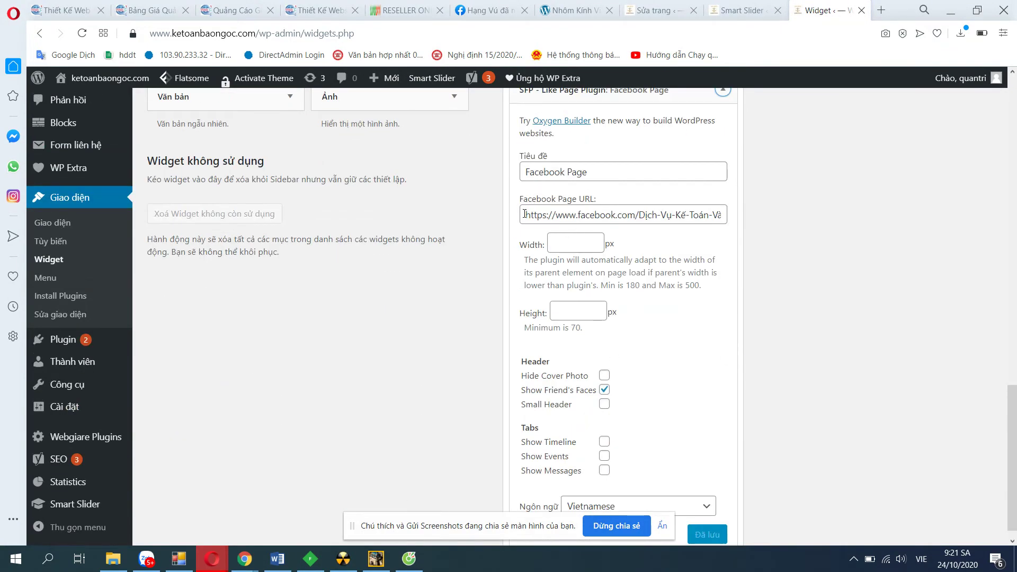
{"action": "left_click_drag", "start_coordinate": [524, 214], "coordinate": [803, 219]}
{"action": "left_click", "coordinate": [713, 214]}
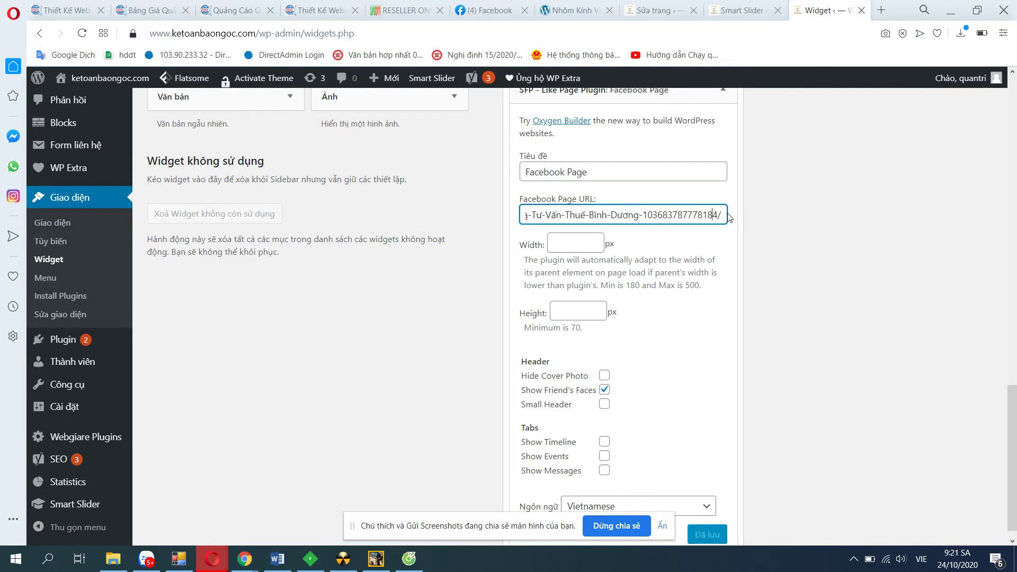
{"action": "left_click_drag", "start_coordinate": [721, 214], "coordinate": [835, 222]}
{"action": "left_click", "coordinate": [606, 214]}
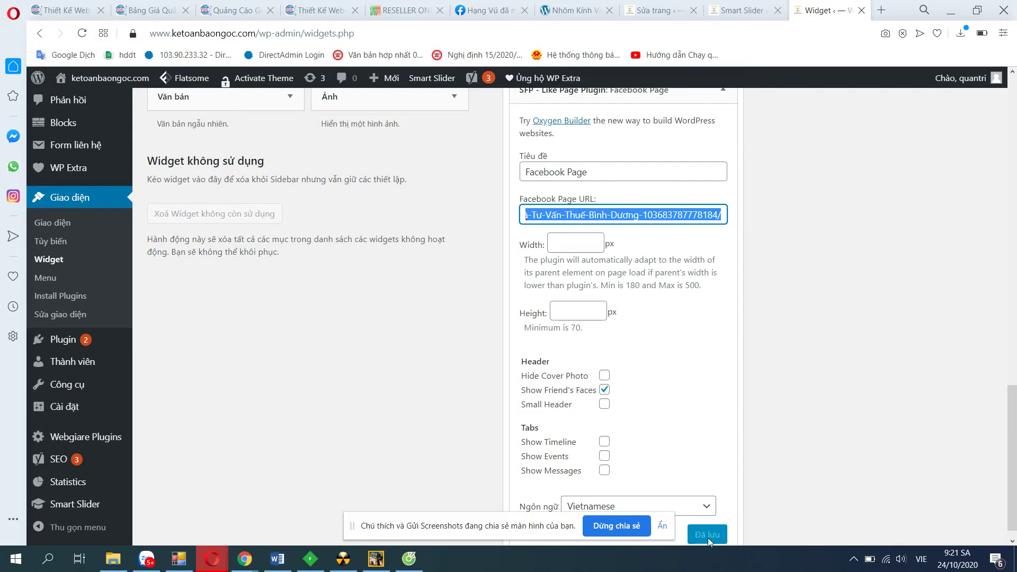
- Return to the start of Footer 1 and collapse the THÔNG TIN LIÊN HỆ widget
{"action": "scroll", "coordinate": [939, 363], "scroll_direction": "up", "scroll_amount": 15}
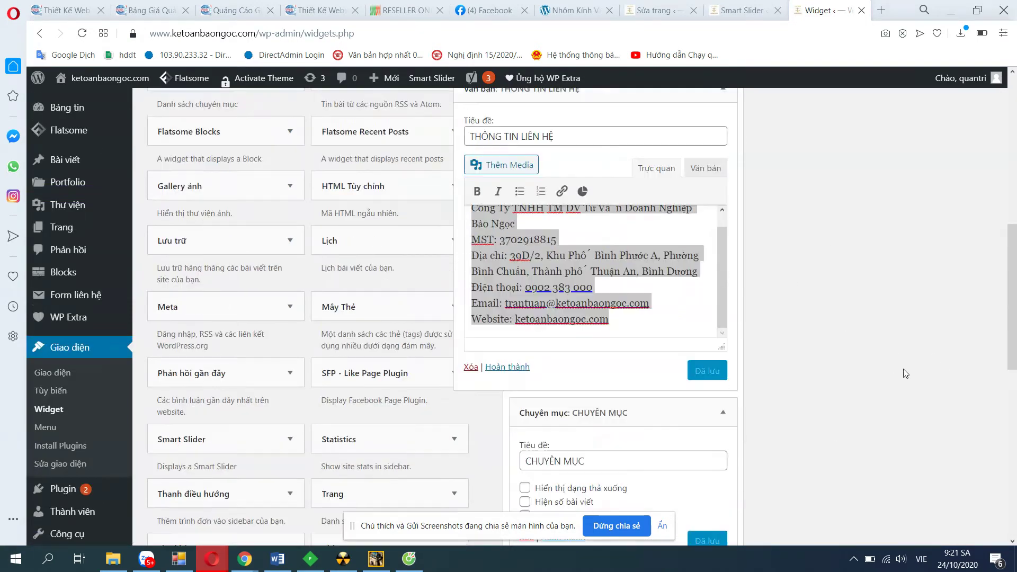
{"action": "scroll", "coordinate": [691, 336], "scroll_direction": "down", "scroll_amount": 3}
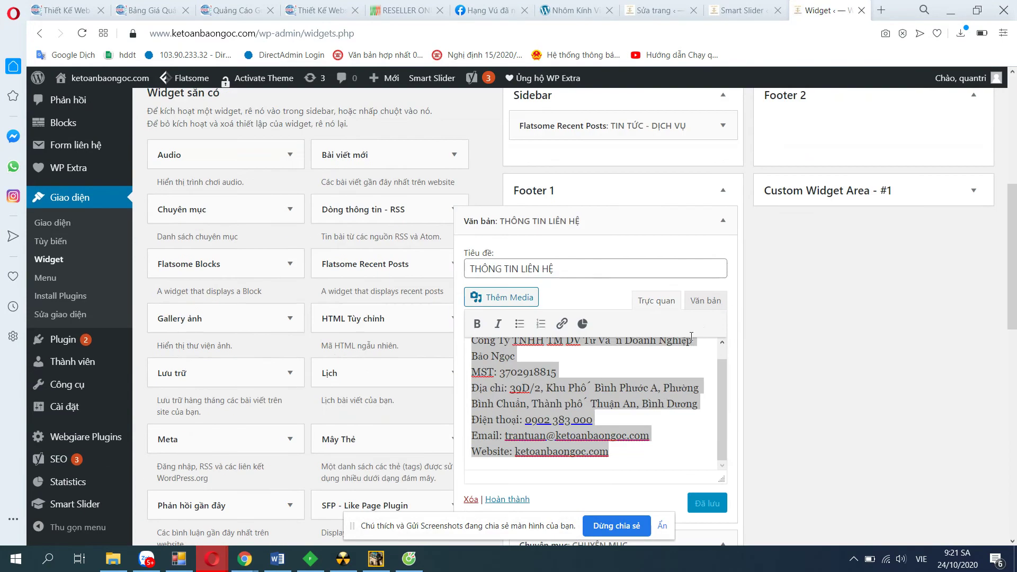
{"action": "left_click", "coordinate": [727, 218]}
- Show the public homepage in the Smart Slider tab, and open the Easy Call Now settings from the widgets tab to examine the phone number
{"action": "key", "text": "ctrl+Tab"}
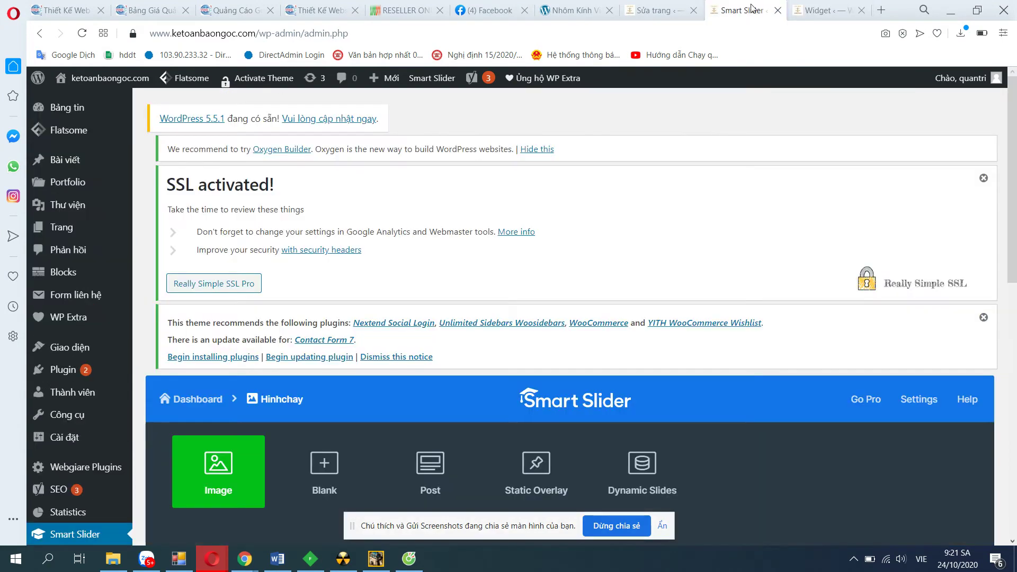
{"action": "left_click", "coordinate": [110, 78]}
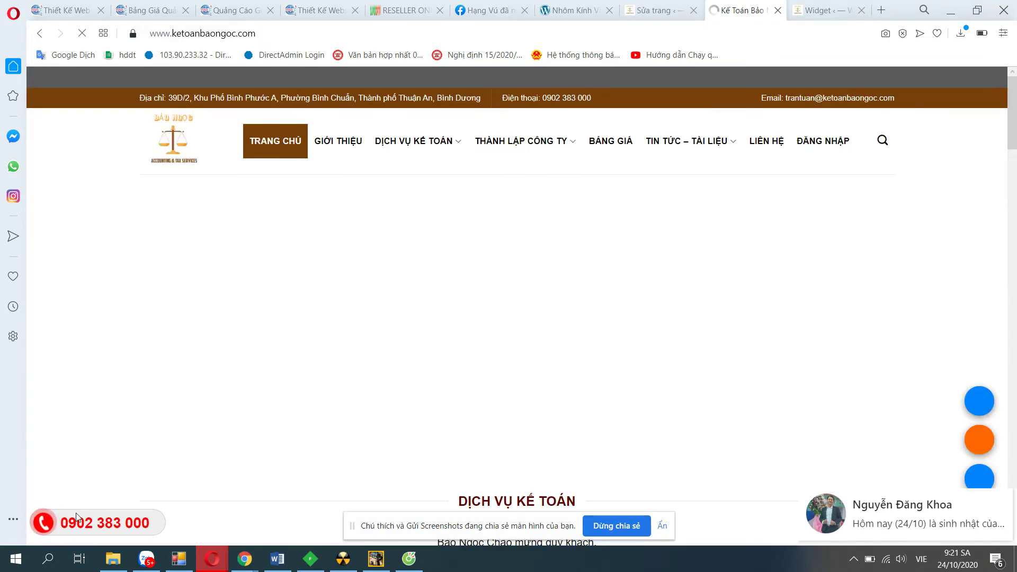
{"action": "key", "text": "ctrl+Tab"}
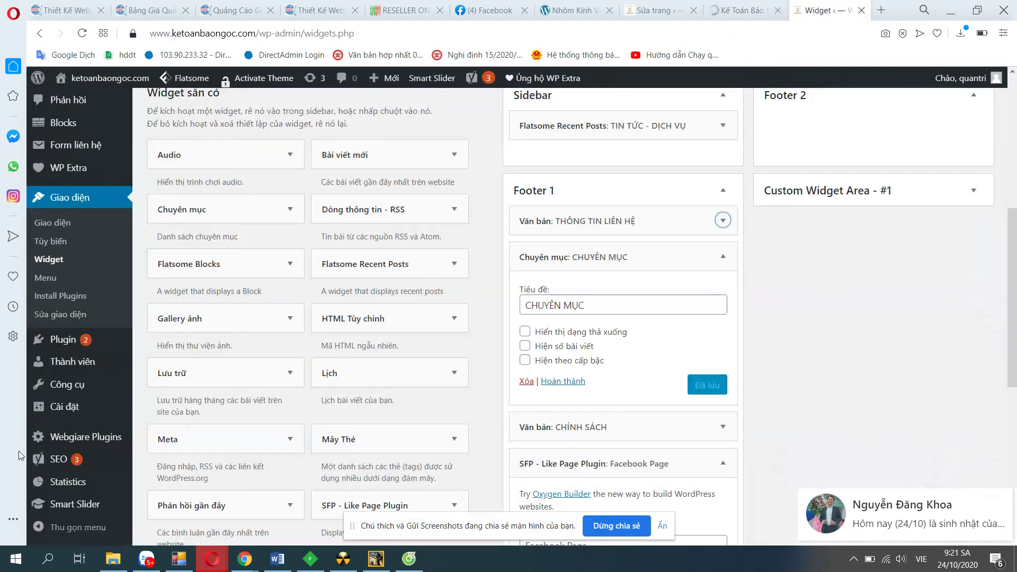
{"action": "mouse_move", "coordinate": [74, 407]}
{"action": "left_click", "coordinate": [187, 476]}
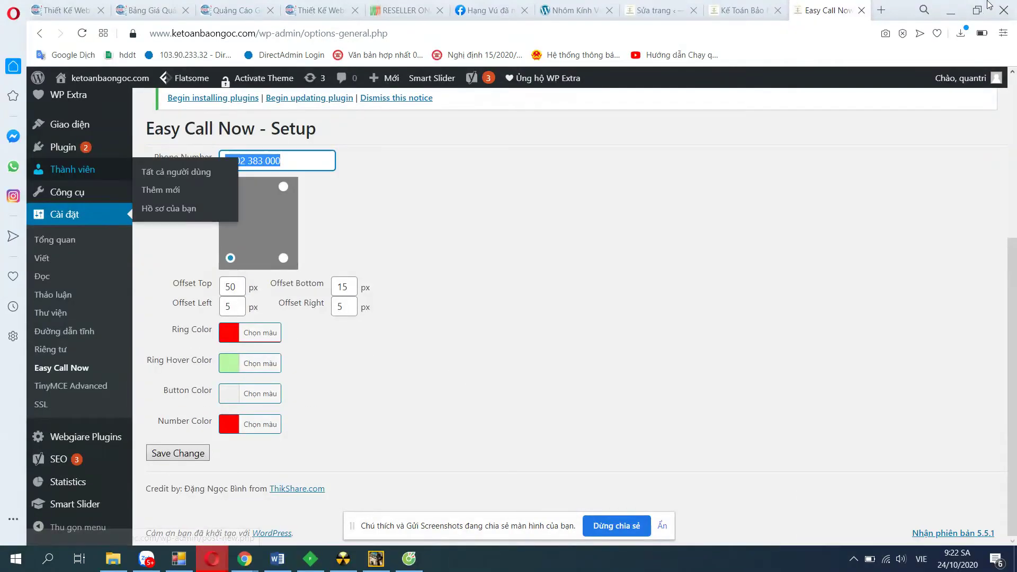
- Check the homepage's floating contact icons, and open the Phonering Alo settings to select the phone number
{"action": "key", "text": "ctrl+shift+Tab"}
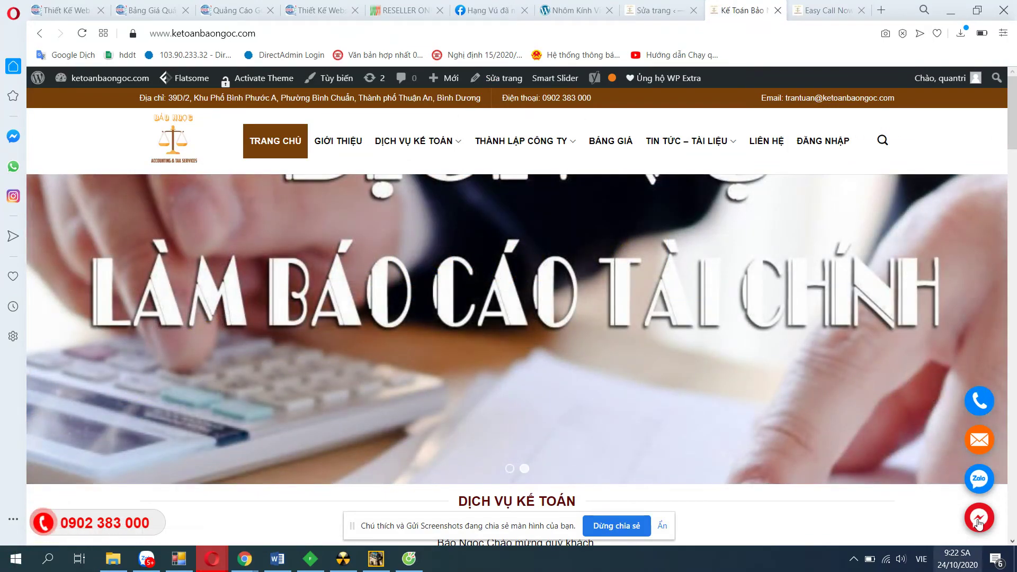
{"action": "left_click", "coordinate": [819, 4]}
{"action": "mouse_move", "coordinate": [103, 465]}
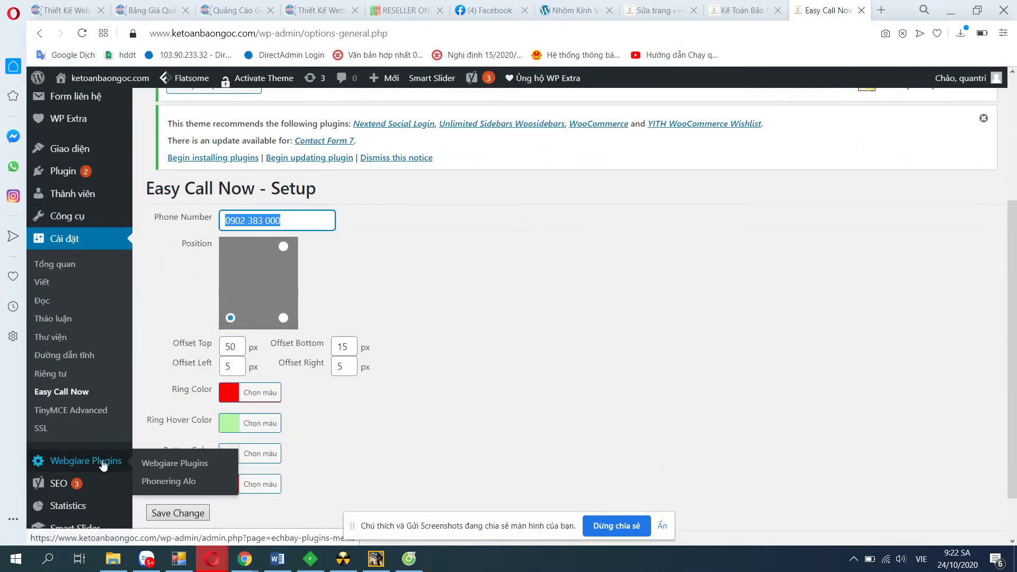
{"action": "left_click", "coordinate": [166, 483]}
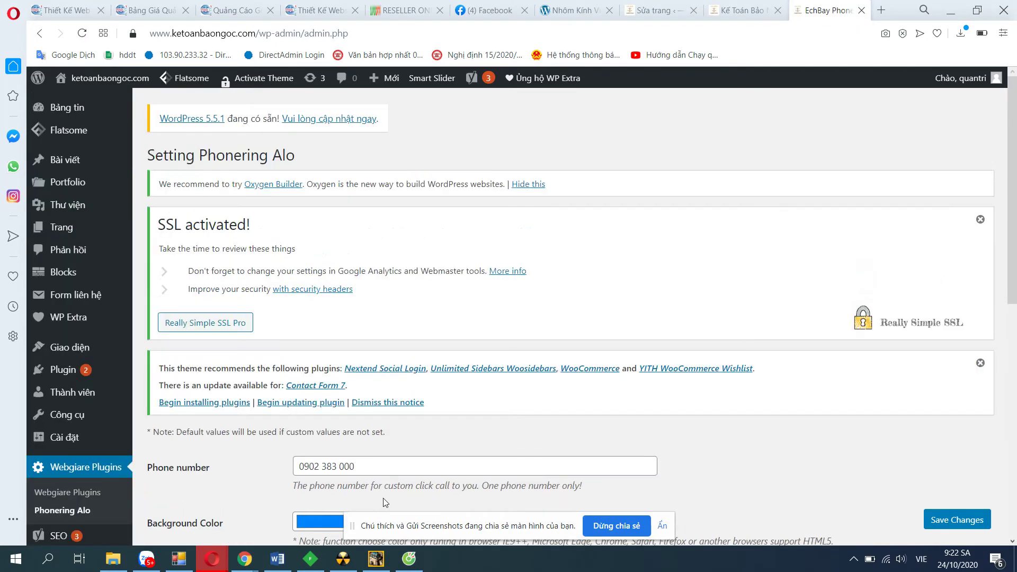
{"action": "scroll", "coordinate": [380, 297], "scroll_direction": "down", "scroll_amount": 3}
{"action": "left_click", "coordinate": [403, 274]}
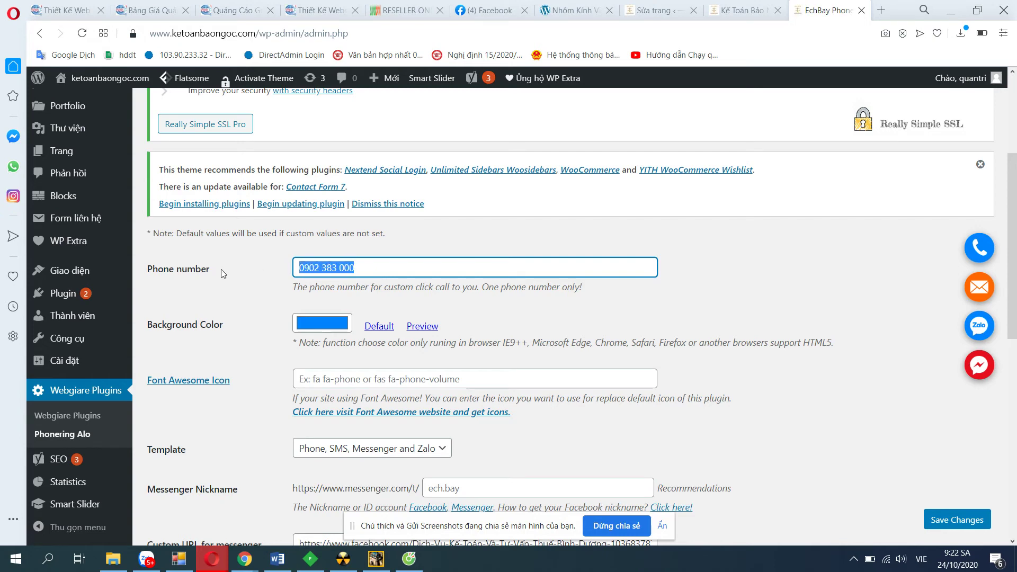
- Select the custom Messenger URL in the Phonering Alo settings and look over the other contact options
{"action": "scroll", "coordinate": [222, 274], "scroll_direction": "down", "scroll_amount": 3}
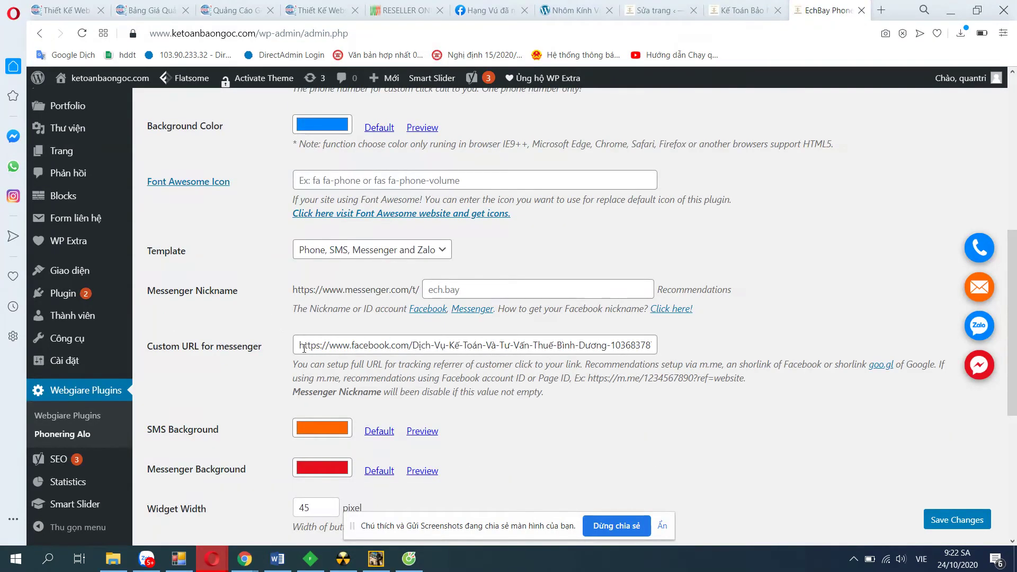
{"action": "left_click_drag", "start_coordinate": [303, 347], "coordinate": [794, 354]}
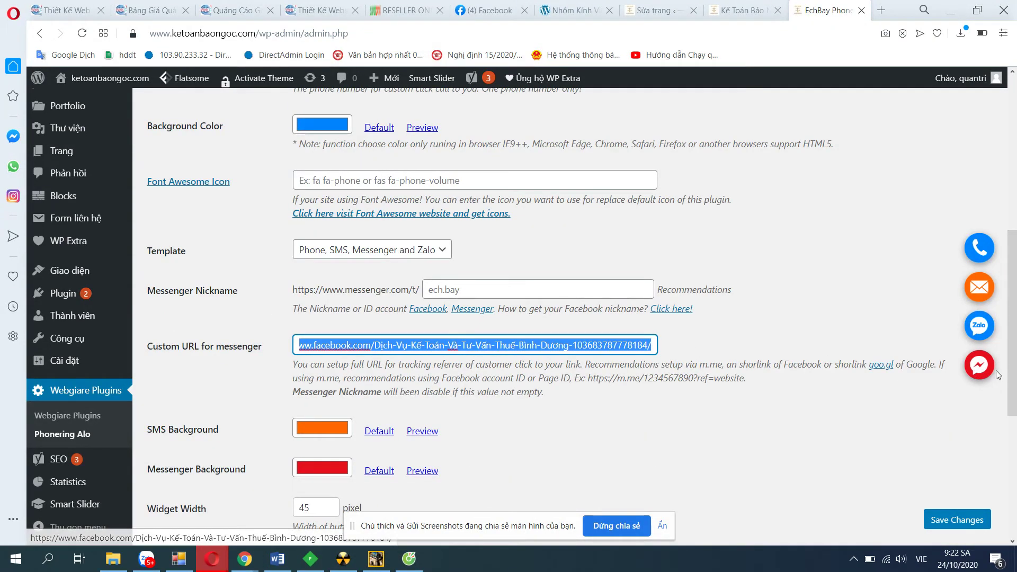
{"action": "scroll", "coordinate": [694, 415], "scroll_direction": "up", "scroll_amount": 2}
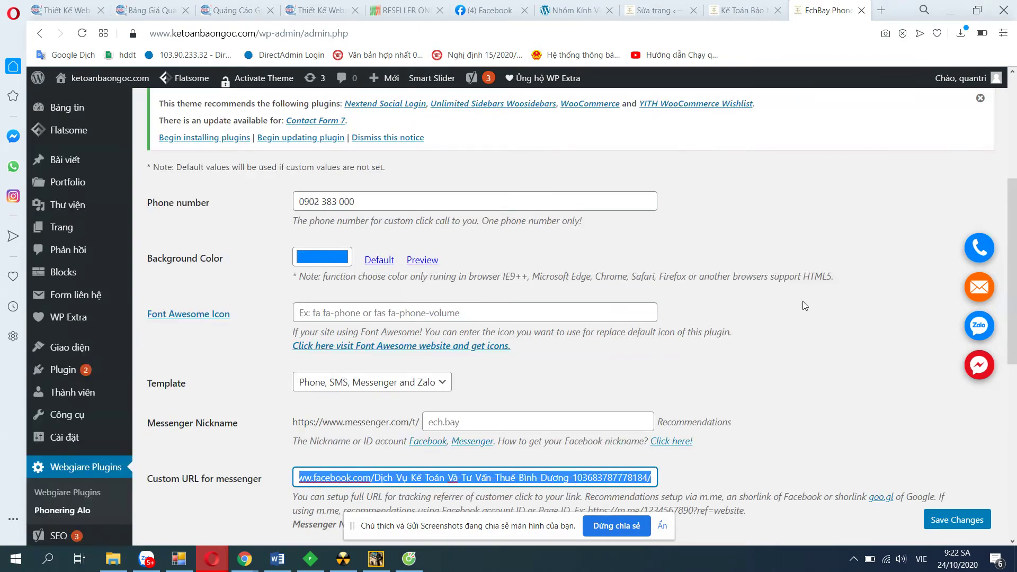
{"action": "scroll", "coordinate": [949, 531], "scroll_direction": "down", "scroll_amount": 3}
- Go back to the public homepage and look over its footer, header and main navigation dropdowns
{"action": "left_click", "coordinate": [745, 7]}
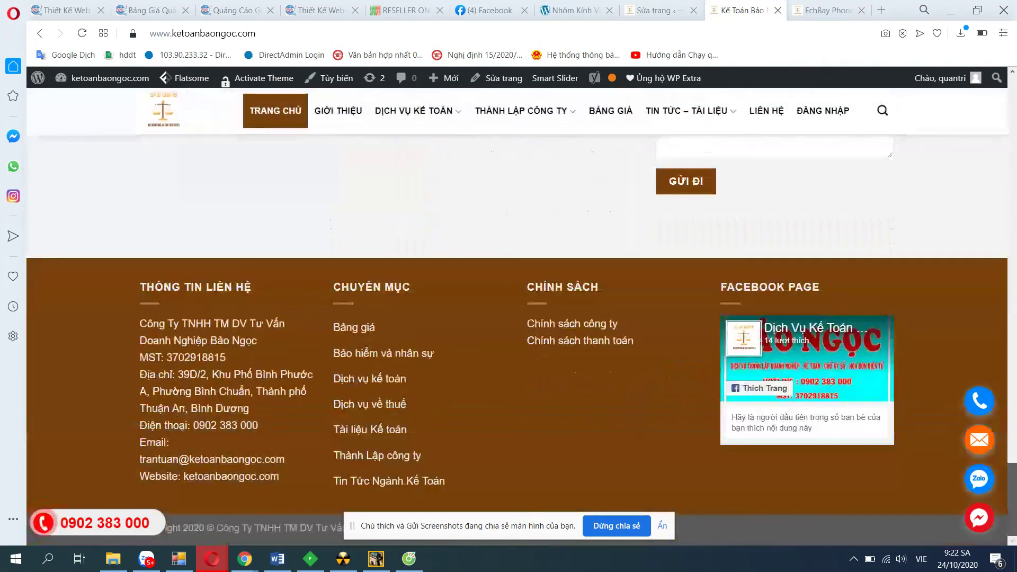
{"action": "scroll", "coordinate": [460, 152], "scroll_direction": "up", "scroll_amount": 15}
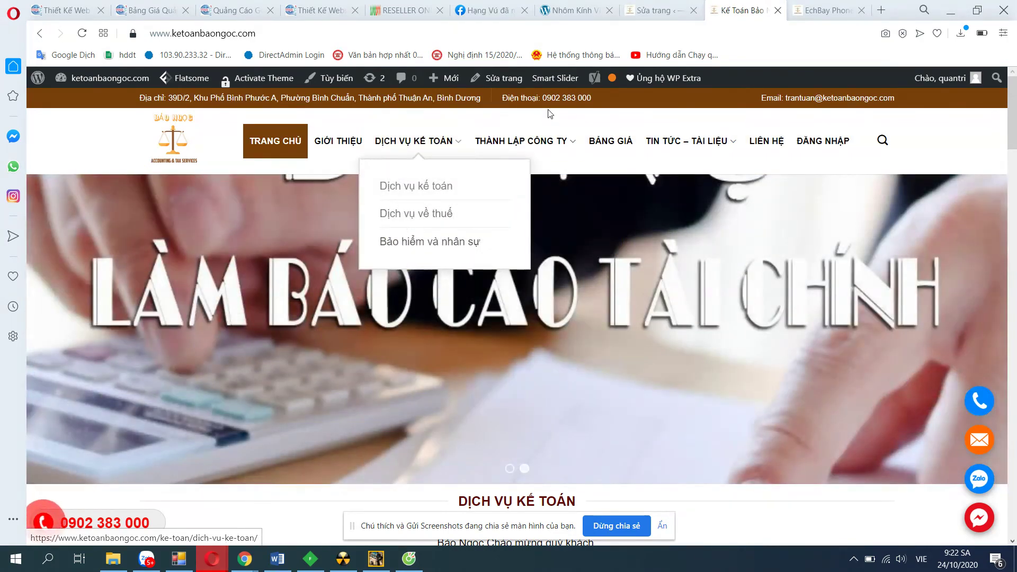
{"action": "mouse_move", "coordinate": [566, 140]}
- Return to the site admin and open the navigation menu editor to look over the structure of menu-vi
{"action": "left_click", "coordinate": [654, 10]}
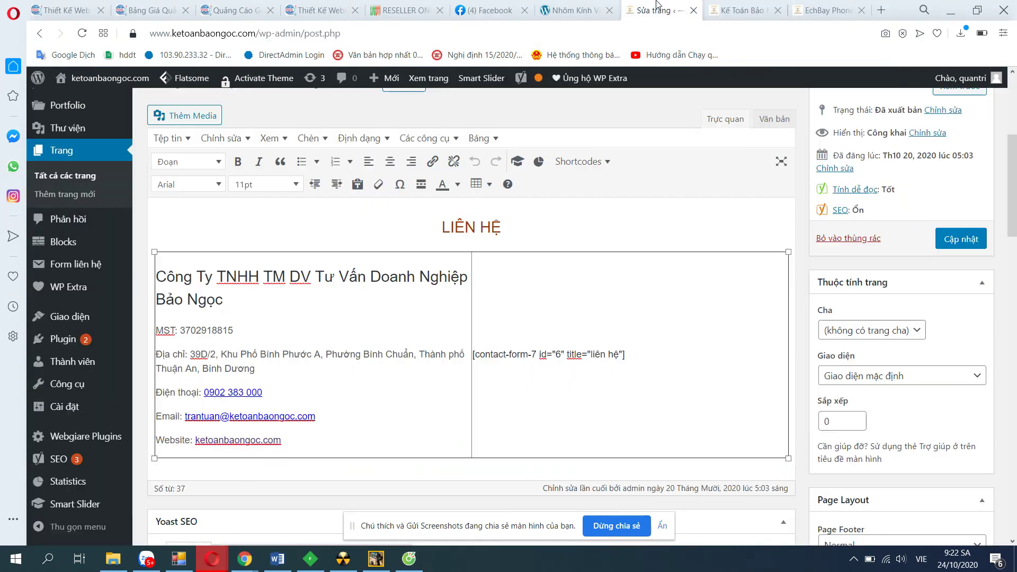
{"action": "scroll", "coordinate": [76, 376], "scroll_direction": "up", "scroll_amount": 3}
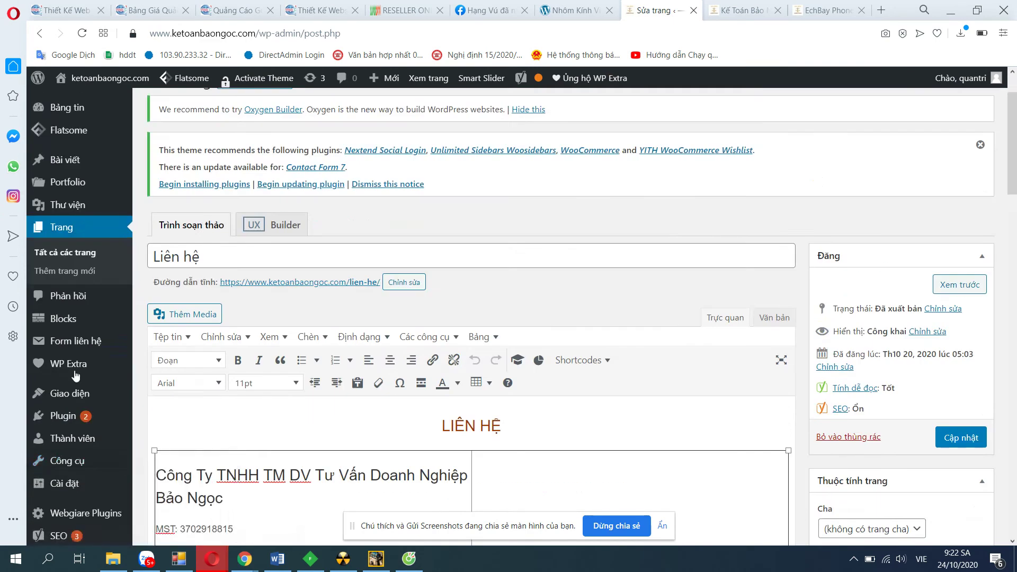
{"action": "mouse_move", "coordinate": [69, 130]}
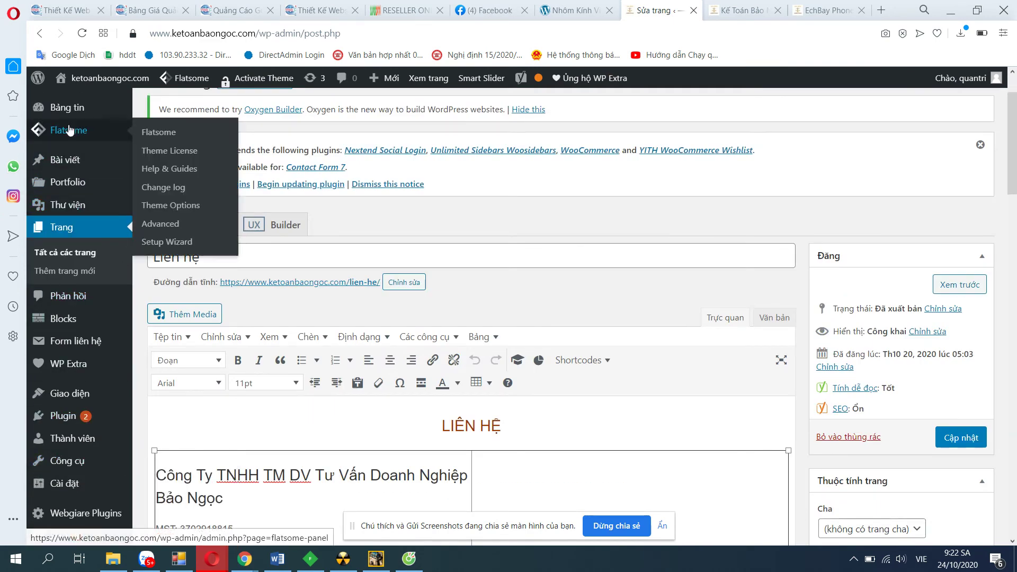
{"action": "mouse_move", "coordinate": [104, 391]}
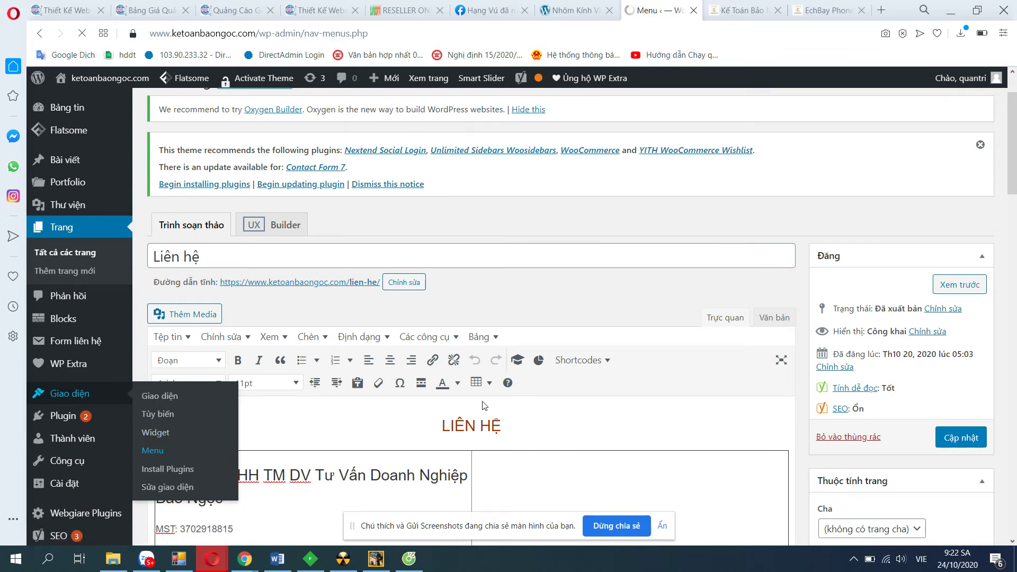
{"action": "scroll", "coordinate": [485, 398], "scroll_direction": "down", "scroll_amount": 12}
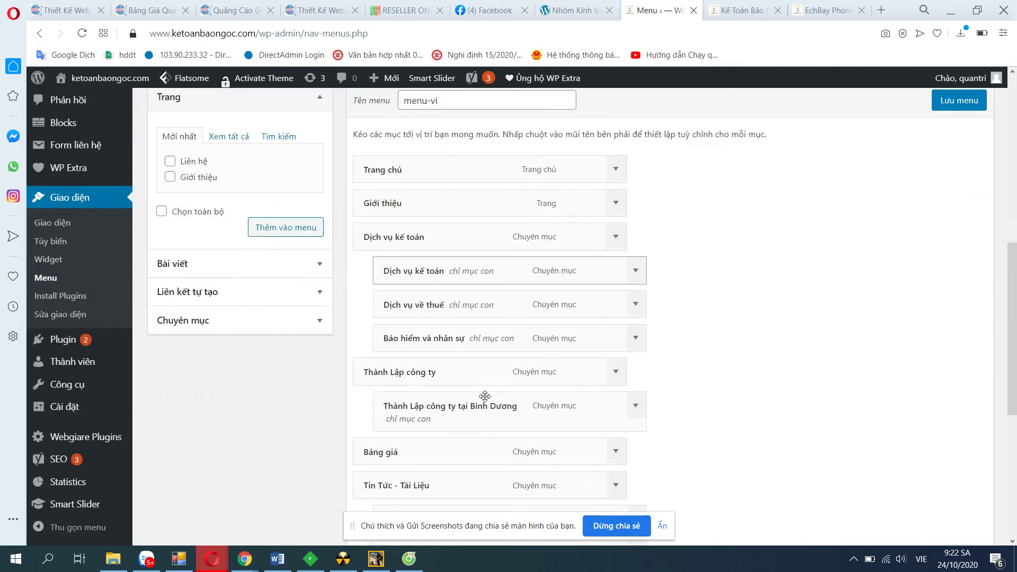
{"action": "scroll", "coordinate": [485, 396], "scroll_direction": "up", "scroll_amount": 12}
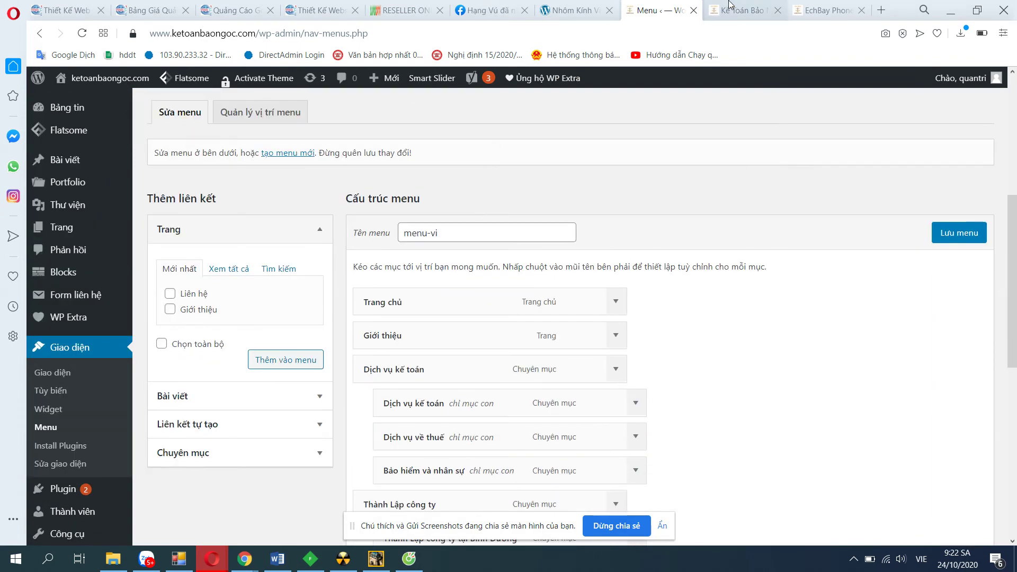
- Compare the menu structure with the Dịch vụ kế toán dropdown on the public homepage
{"action": "left_click", "coordinate": [740, 10]}
{"action": "key", "text": "ctrl+Tab"}
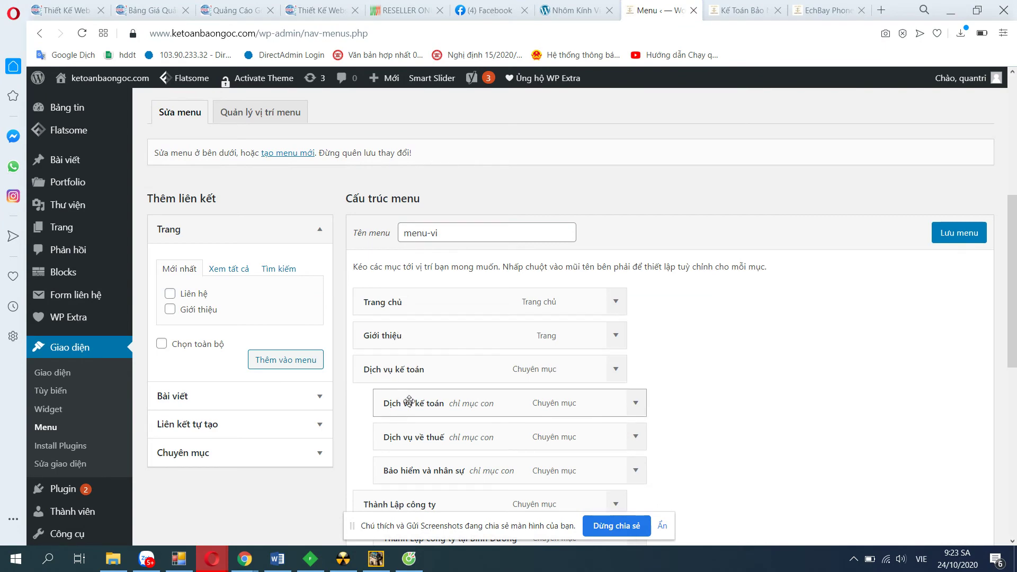
{"action": "left_click", "coordinate": [736, 7]}
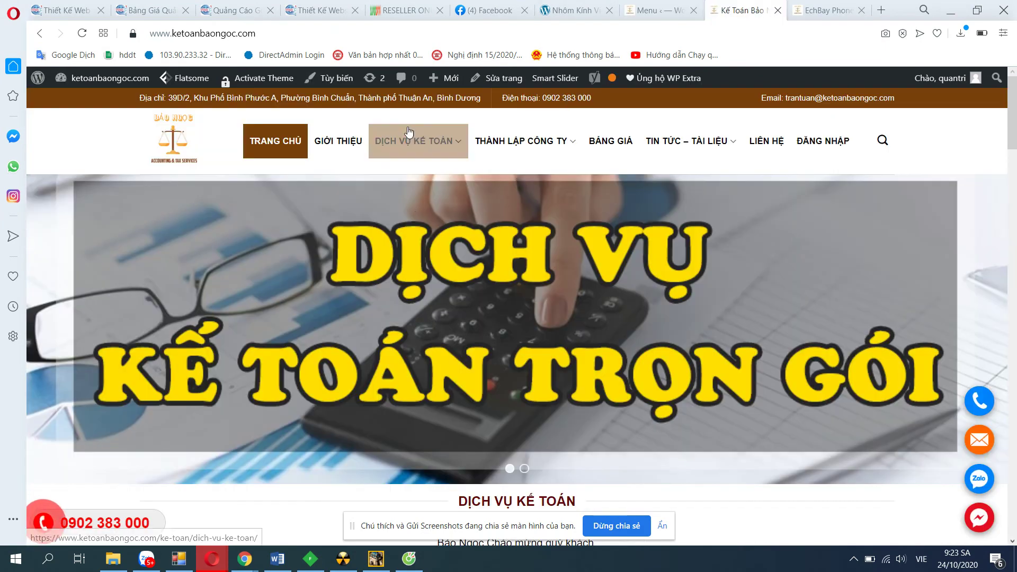
{"action": "mouse_move", "coordinate": [414, 144]}
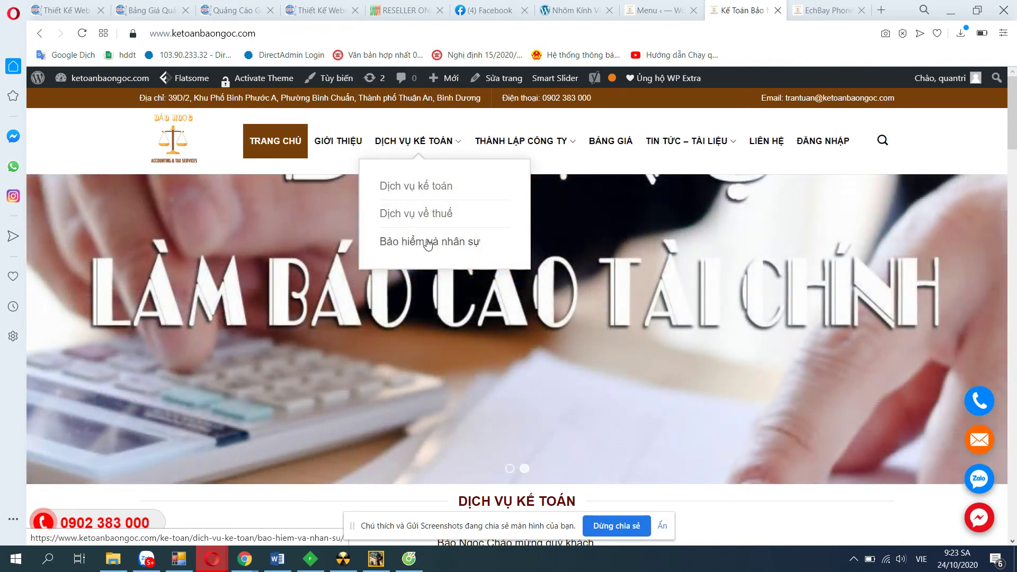
- In the menu editor, look through the categories and all pages available as links, and compare them with the items in menu-vi
{"action": "left_click", "coordinate": [645, 7]}
{"action": "scroll", "coordinate": [438, 344], "scroll_direction": "down", "scroll_amount": 1}
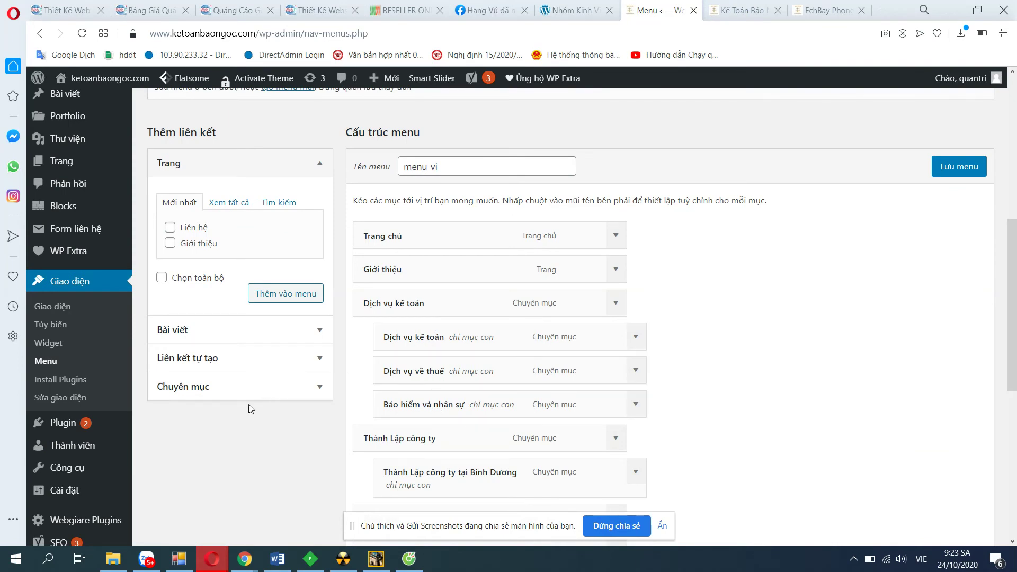
{"action": "scroll", "coordinate": [290, 406], "scroll_direction": "down", "scroll_amount": 2}
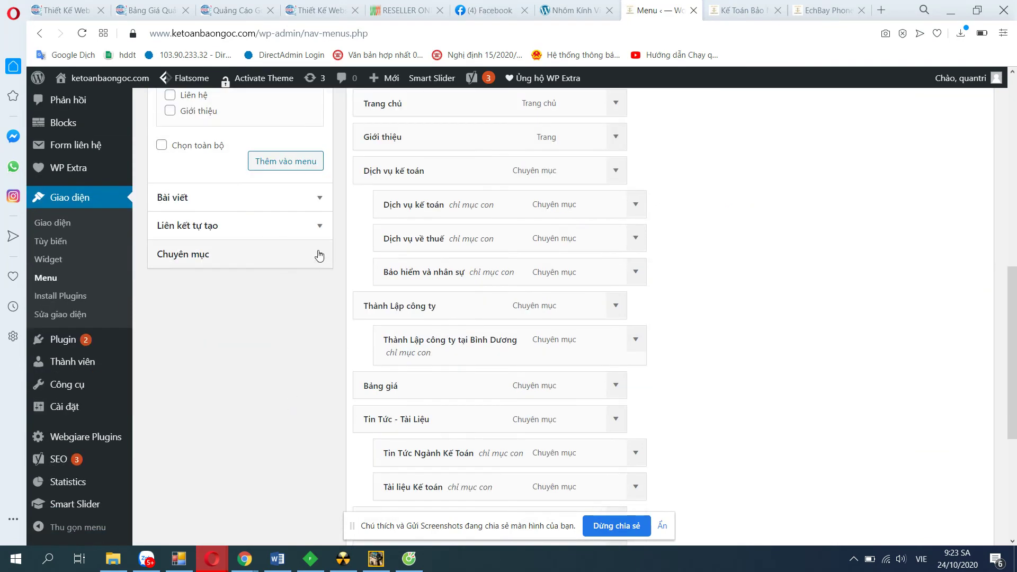
{"action": "left_click", "coordinate": [317, 256]}
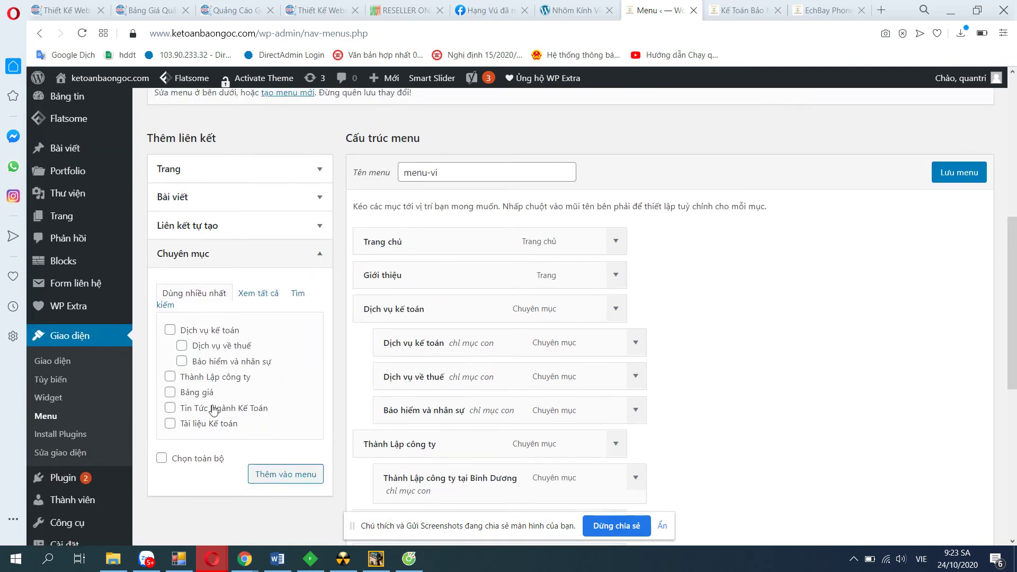
{"action": "left_click", "coordinate": [322, 169]}
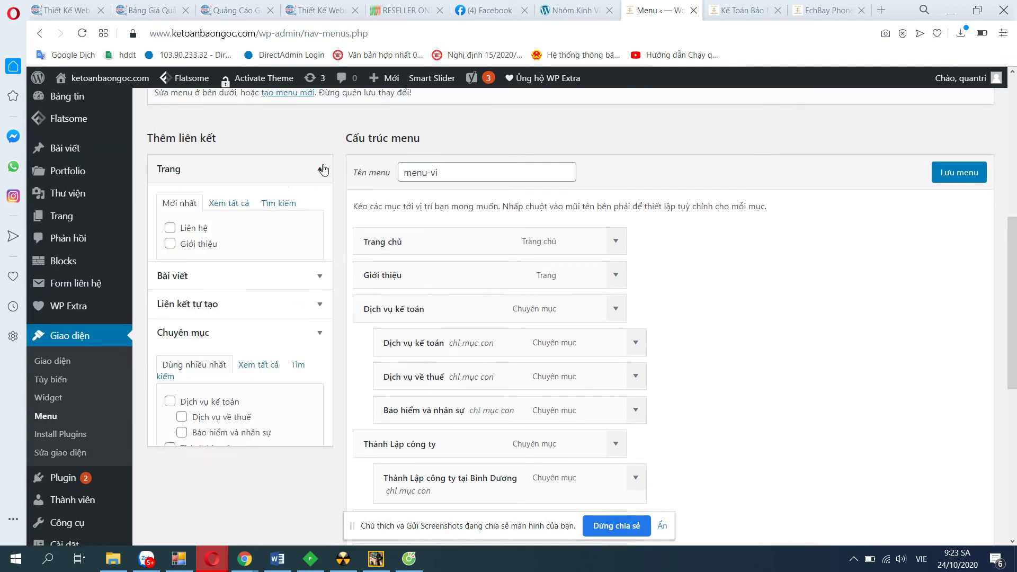
{"action": "left_click", "coordinate": [229, 209]}
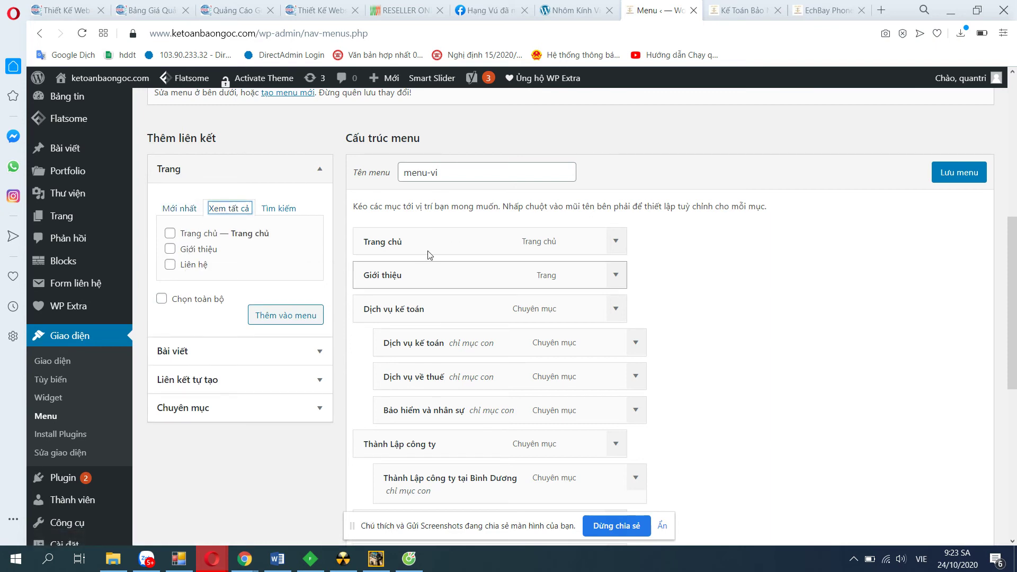
{"action": "scroll", "coordinate": [421, 299], "scroll_direction": "down", "scroll_amount": 3}
{"action": "scroll", "coordinate": [421, 302], "scroll_direction": "down", "scroll_amount": 4}
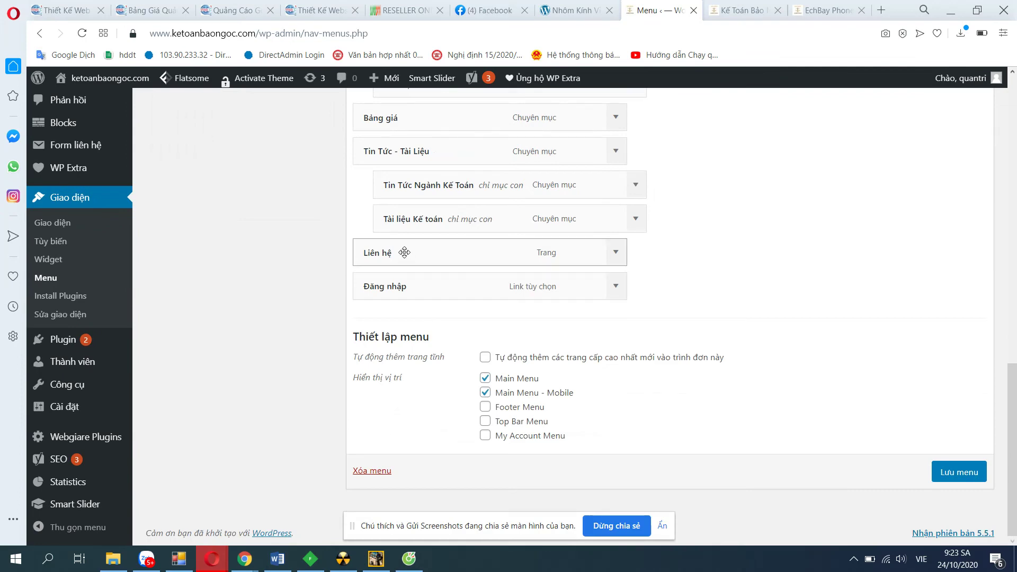
{"action": "scroll", "coordinate": [320, 275], "scroll_direction": "up", "scroll_amount": 6}
- List all categories in the menu editor and add the Bảng giá category to menu-vi
{"action": "left_click", "coordinate": [317, 334]}
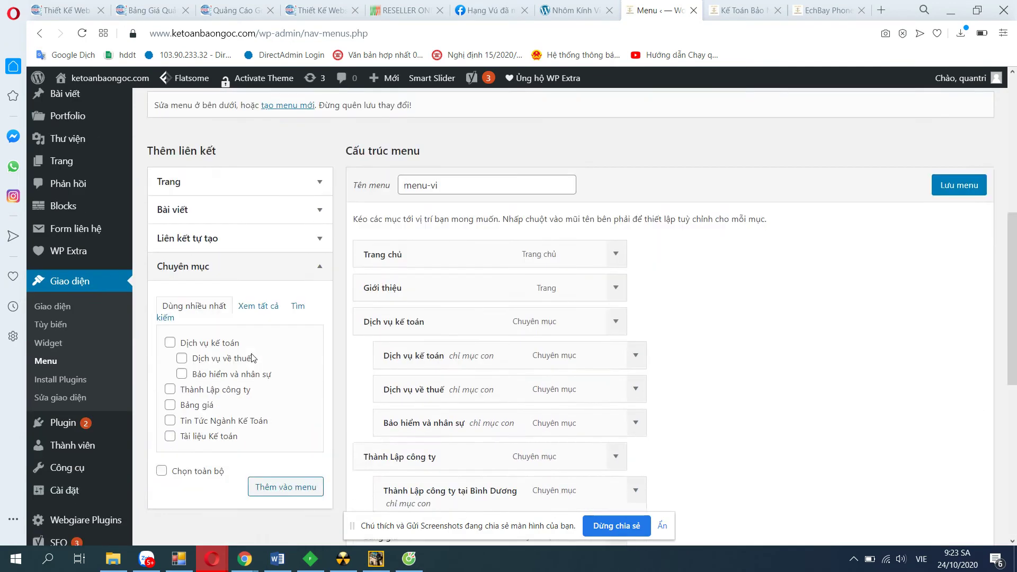
{"action": "scroll", "coordinate": [245, 214], "scroll_direction": "down", "scroll_amount": 2}
{"action": "left_click", "coordinate": [259, 174]}
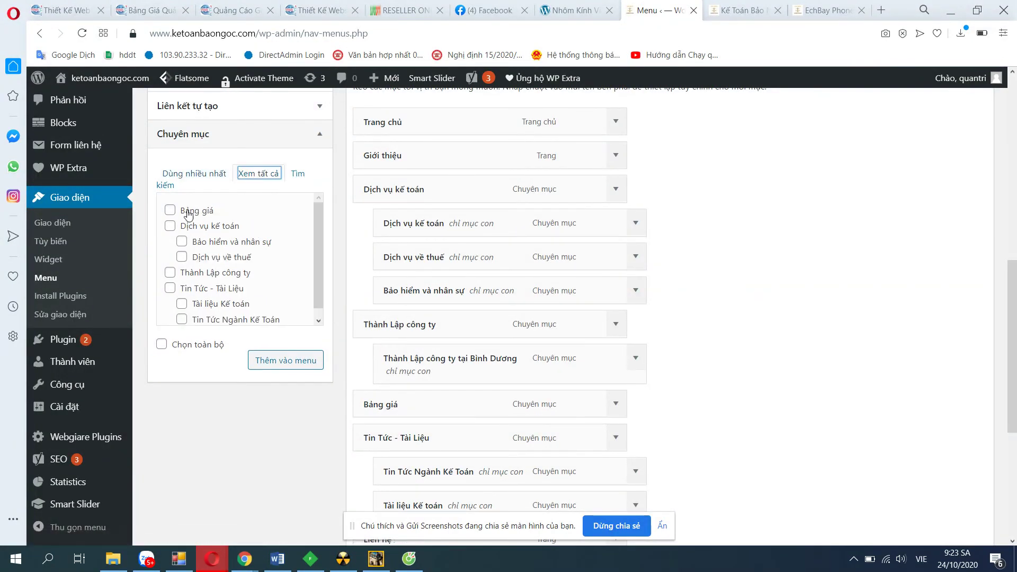
{"action": "scroll", "coordinate": [224, 260], "scroll_direction": "down", "scroll_amount": 1}
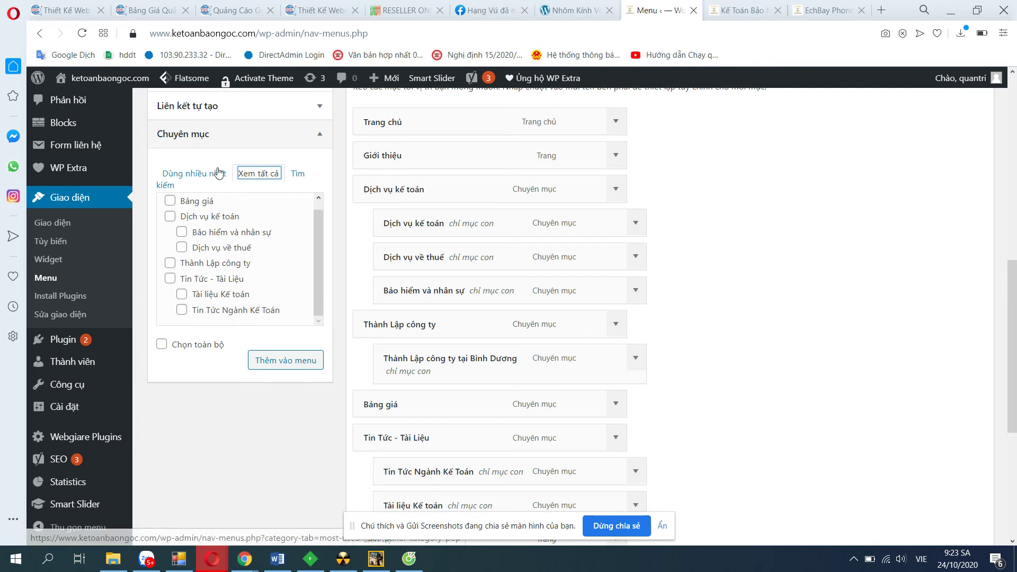
{"action": "scroll", "coordinate": [205, 263], "scroll_direction": "up", "scroll_amount": 4}
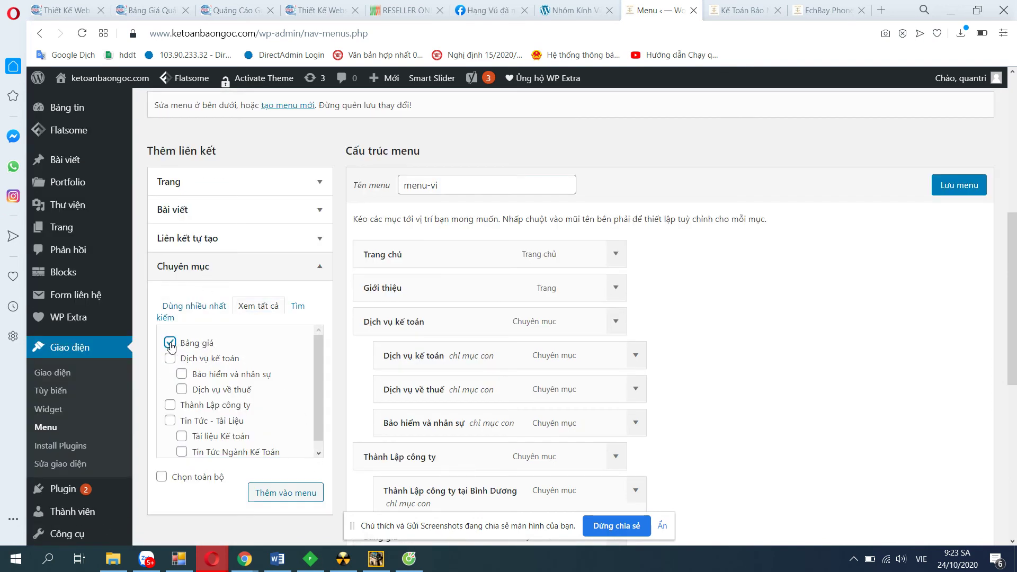
{"action": "scroll", "coordinate": [286, 432], "scroll_direction": "up", "scroll_amount": 4}
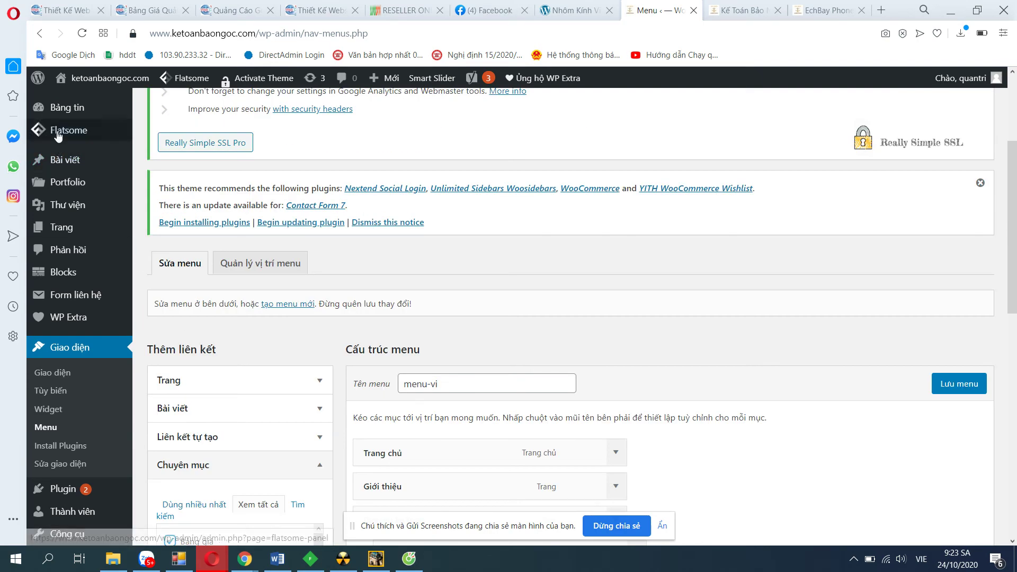
{"action": "mouse_move", "coordinate": [114, 160]}
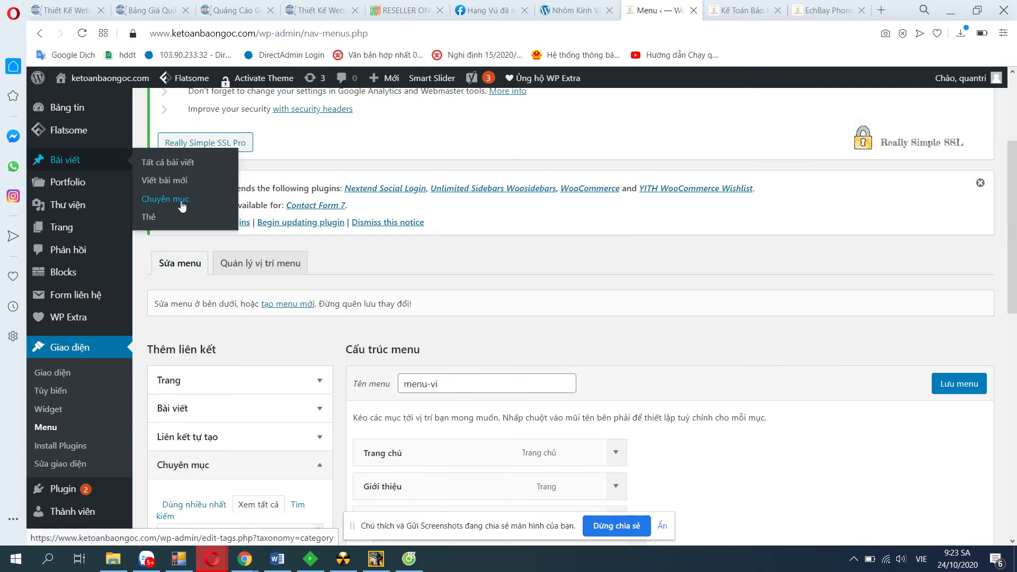
{"action": "scroll", "coordinate": [252, 451], "scroll_direction": "down", "scroll_amount": 4}
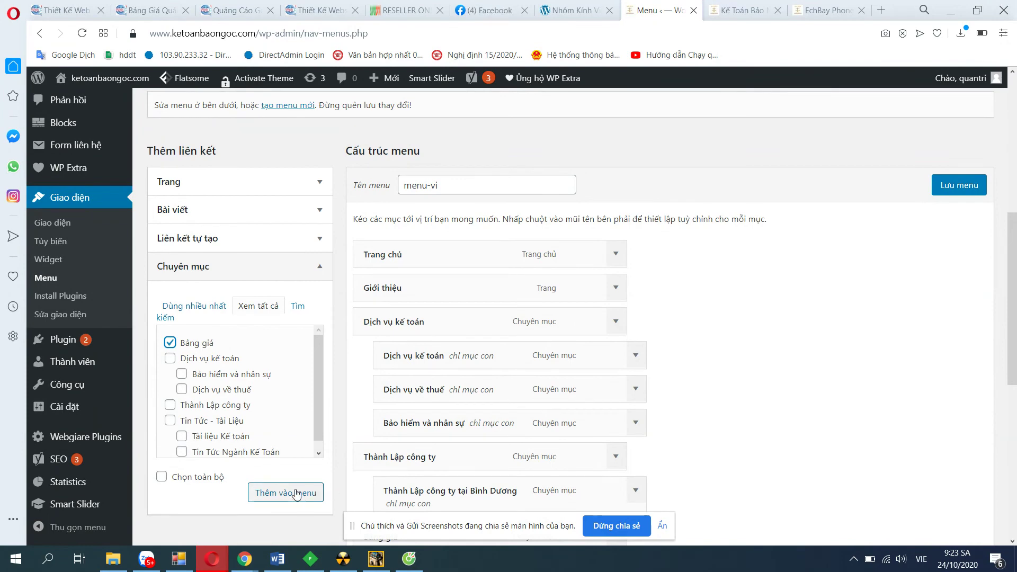
{"action": "scroll", "coordinate": [323, 504], "scroll_direction": "down", "scroll_amount": 10}
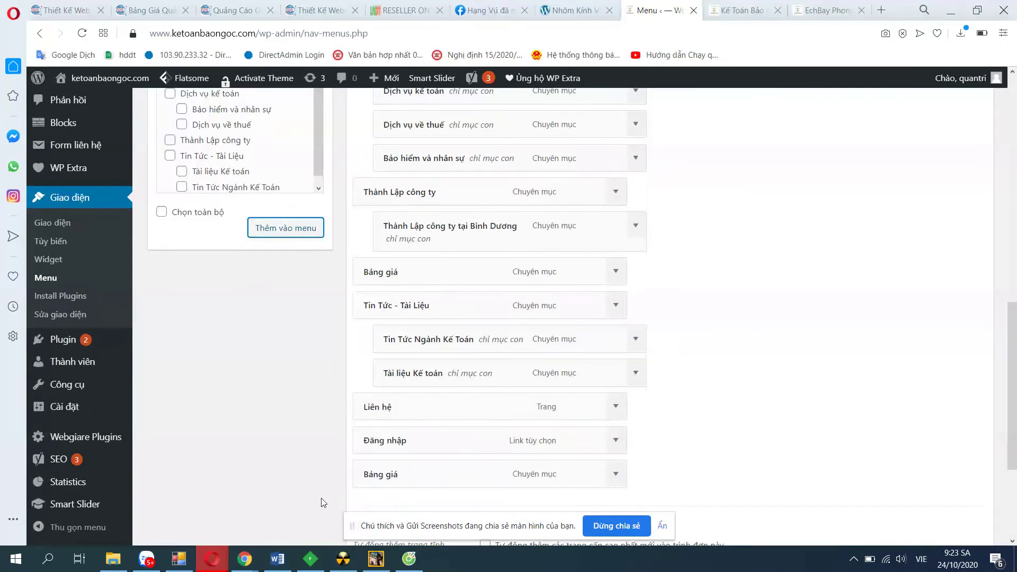
- Move the newly added Bảng giá item under Dịch vụ kế toán, after Bảo hiểm và nhân sự, and save the menu
{"action": "scroll", "coordinate": [438, 420], "scroll_direction": "up", "scroll_amount": 5}
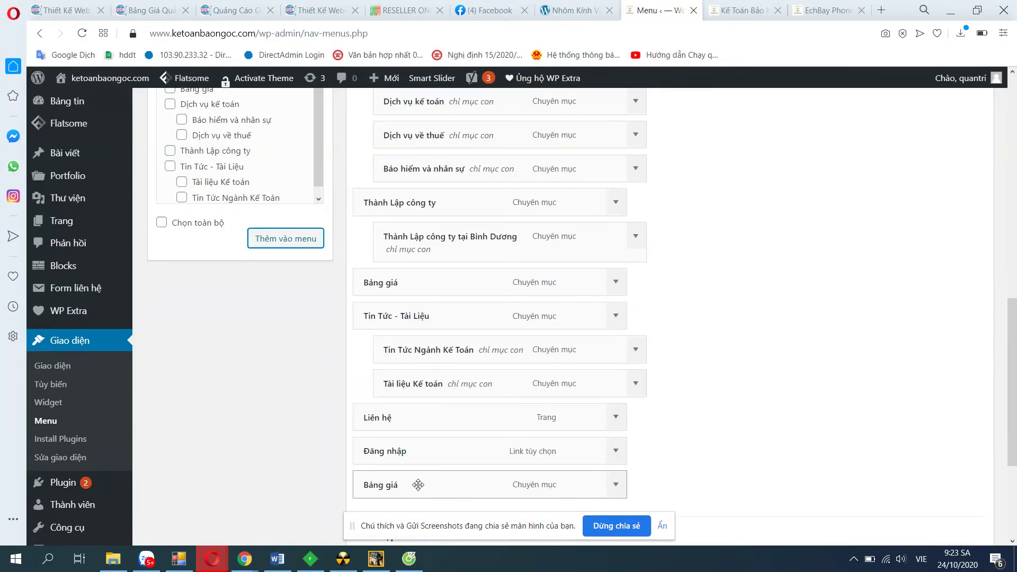
{"action": "left_click_drag", "start_coordinate": [419, 485], "coordinate": [395, 286]}
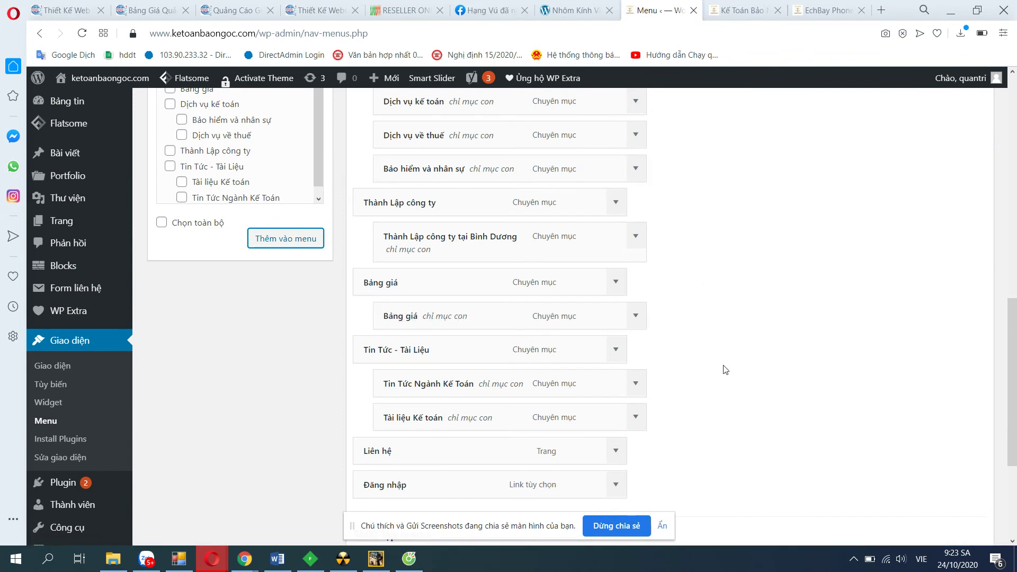
{"action": "scroll", "coordinate": [439, 302], "scroll_direction": "up", "scroll_amount": 1}
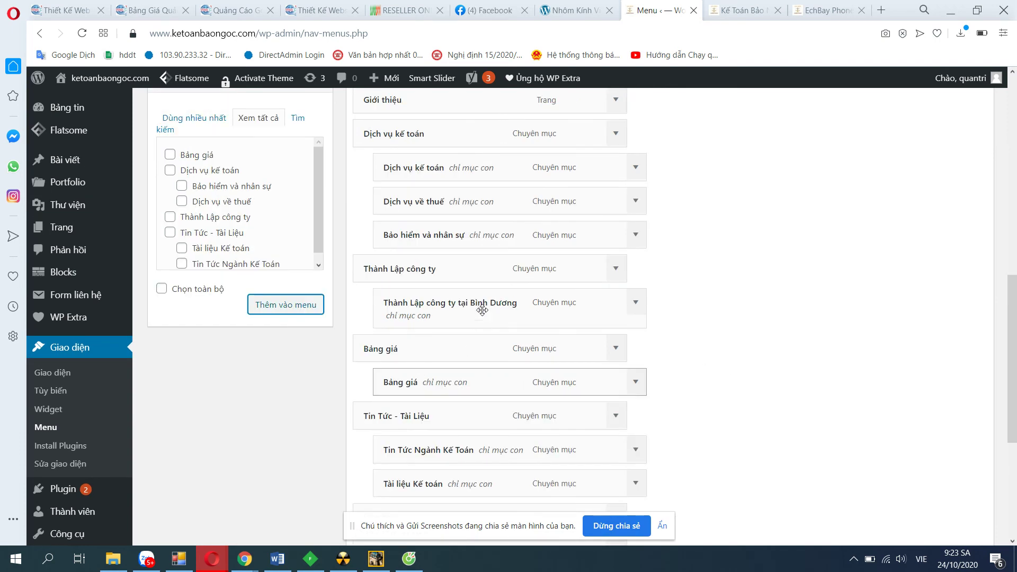
{"action": "left_click_drag", "start_coordinate": [456, 381], "coordinate": [407, 221]}
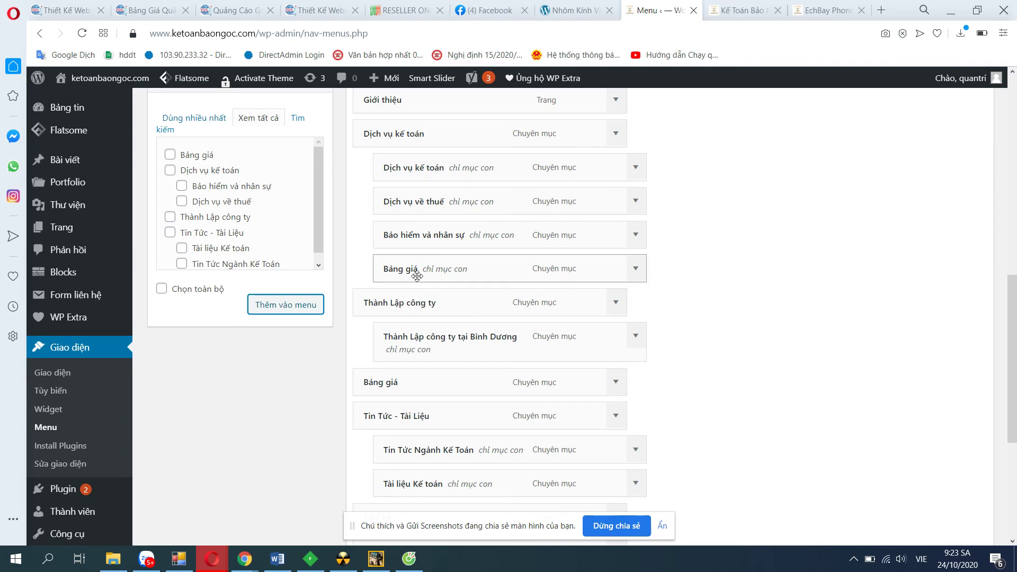
{"action": "scroll", "coordinate": [940, 296], "scroll_direction": "down", "scroll_amount": 4}
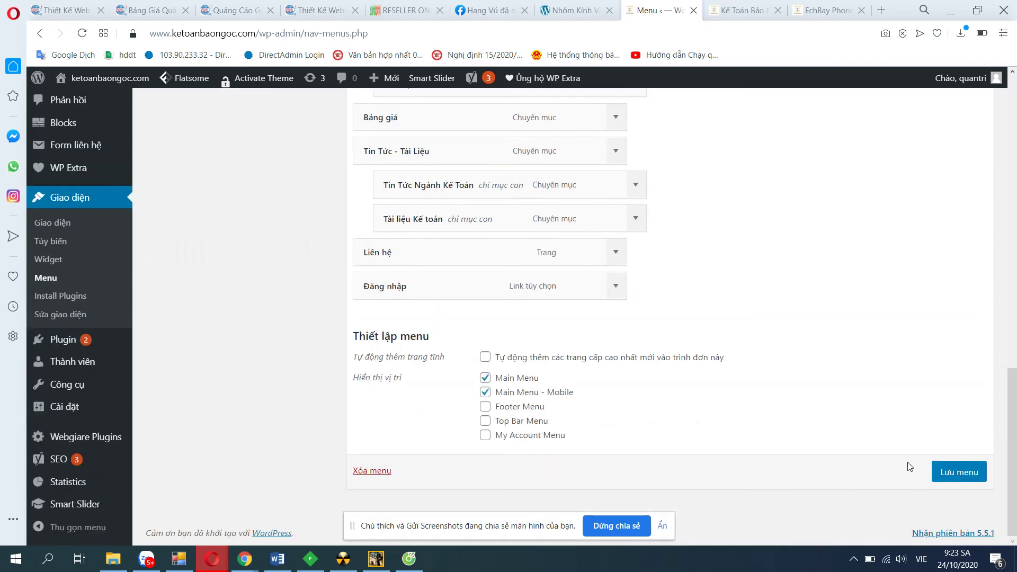
{"action": "left_click", "coordinate": [965, 473]}
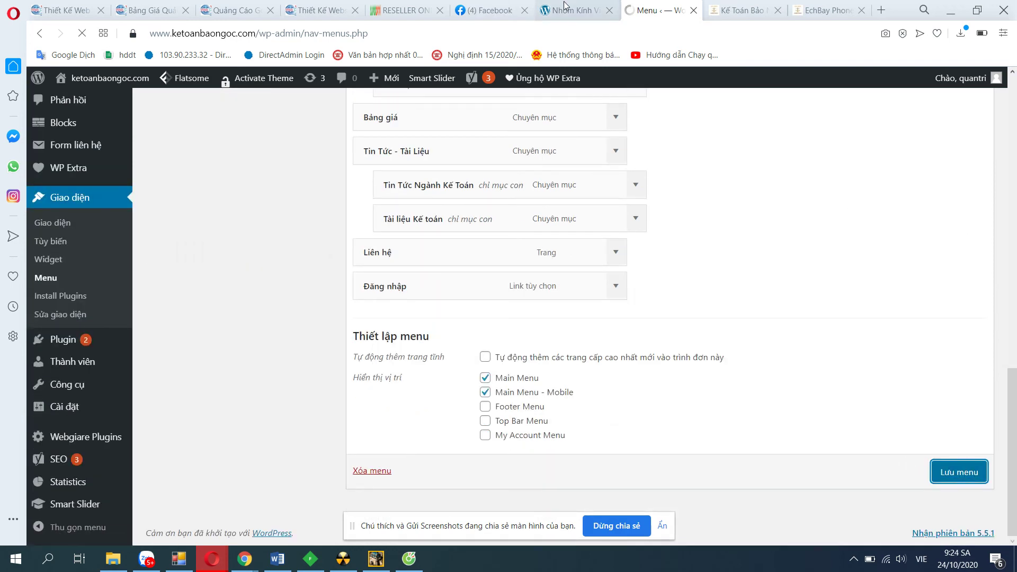
- Check the saved menu change in the Dịch vụ kế toán dropdown on the public homepage
{"action": "left_click", "coordinate": [740, 6]}
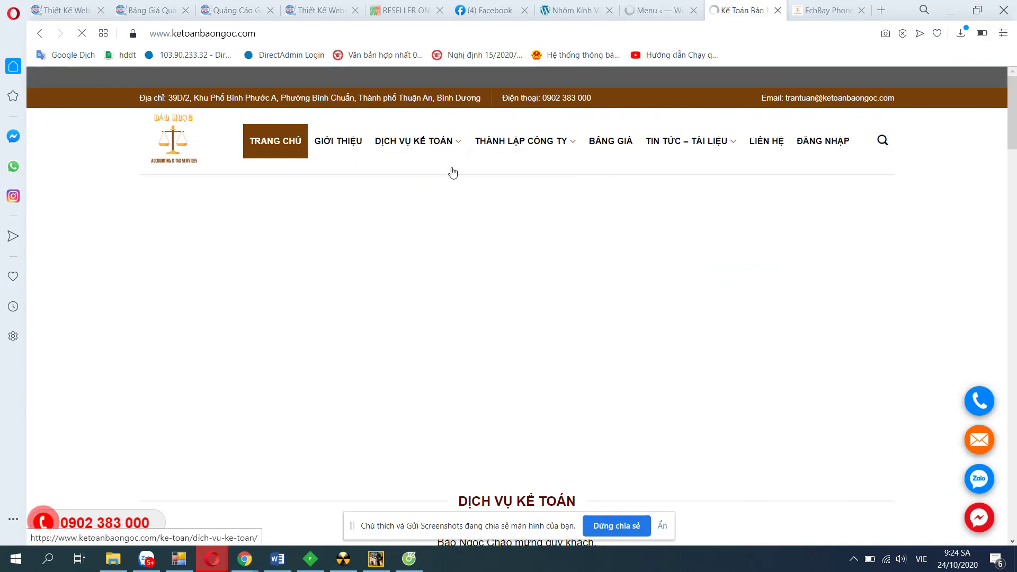
{"action": "mouse_move", "coordinate": [449, 146]}
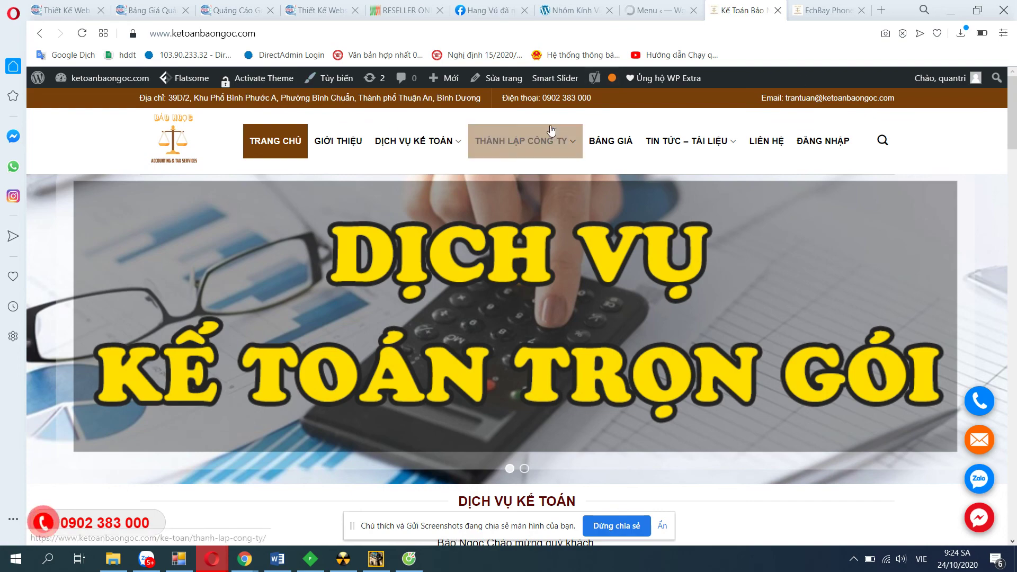
{"action": "left_click", "coordinate": [656, 10]}
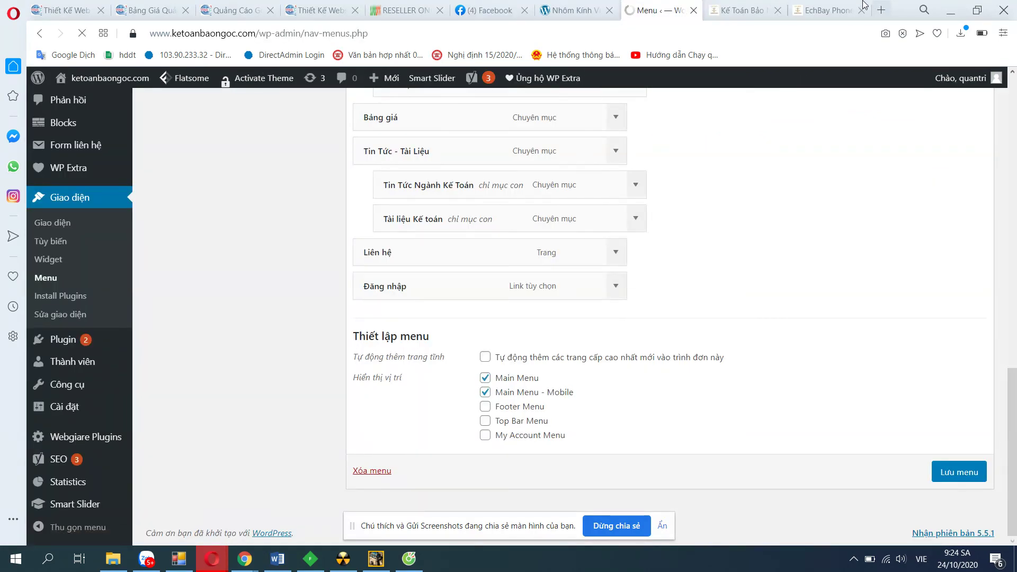
{"action": "left_click", "coordinate": [741, 10]}
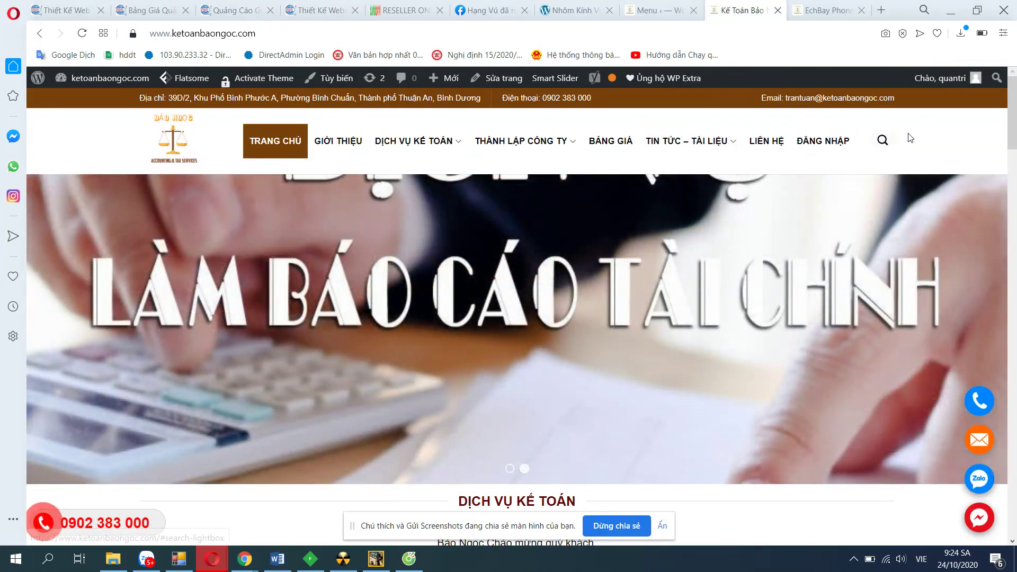
- Delete the Bảng giá sub-item under Dịch vụ kế toán and save the menu, returning to the public homepage
{"action": "left_click", "coordinate": [656, 10]}
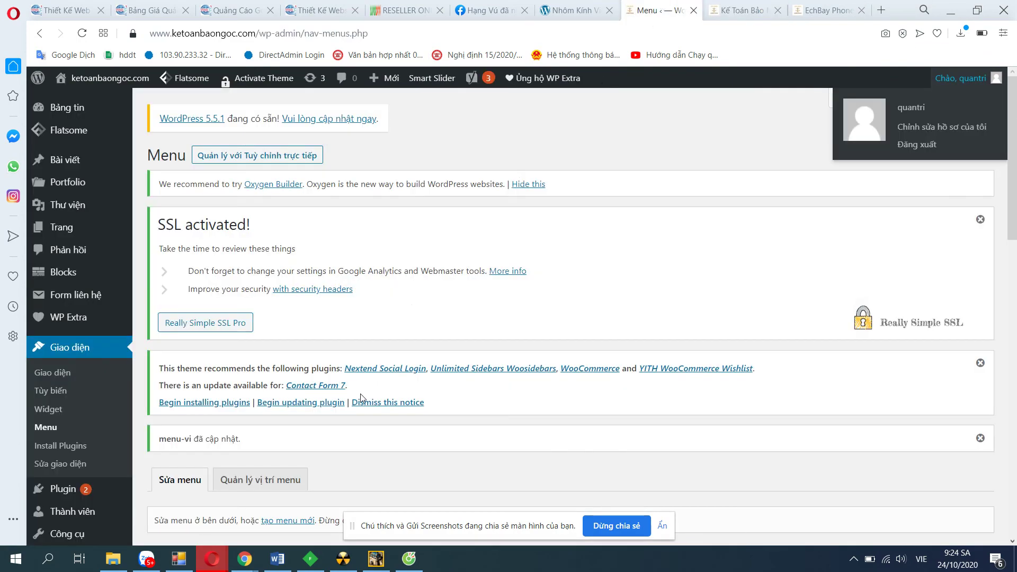
{"action": "scroll", "coordinate": [360, 409], "scroll_direction": "down", "scroll_amount": 5}
{"action": "scroll", "coordinate": [361, 409], "scroll_direction": "down", "scroll_amount": 10}
{"action": "scroll", "coordinate": [610, 201], "scroll_direction": "up", "scroll_amount": 4}
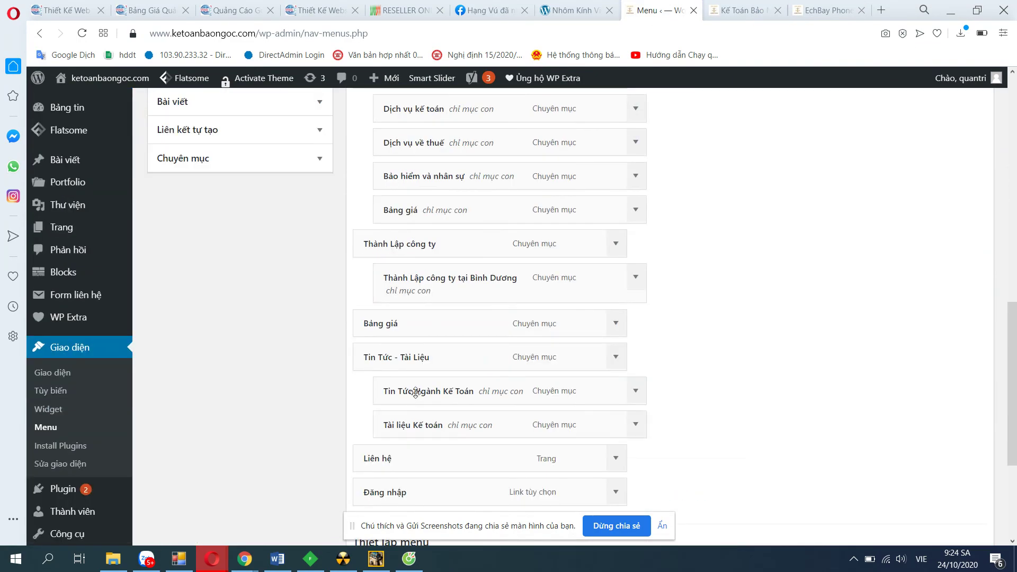
{"action": "left_click", "coordinate": [635, 209]}
{"action": "left_click", "coordinate": [387, 345]}
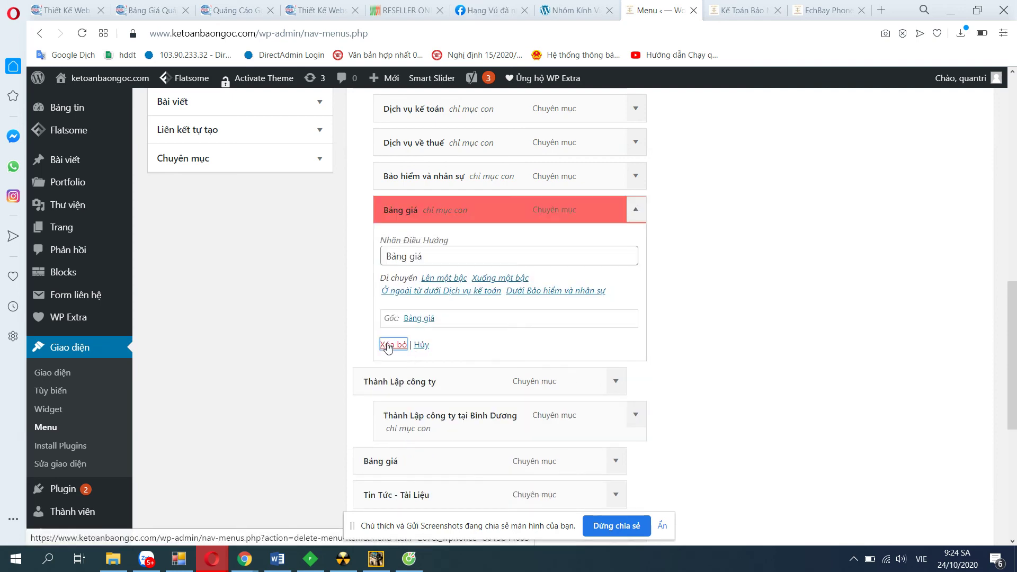
{"action": "scroll", "coordinate": [943, 448], "scroll_direction": "down", "scroll_amount": 3}
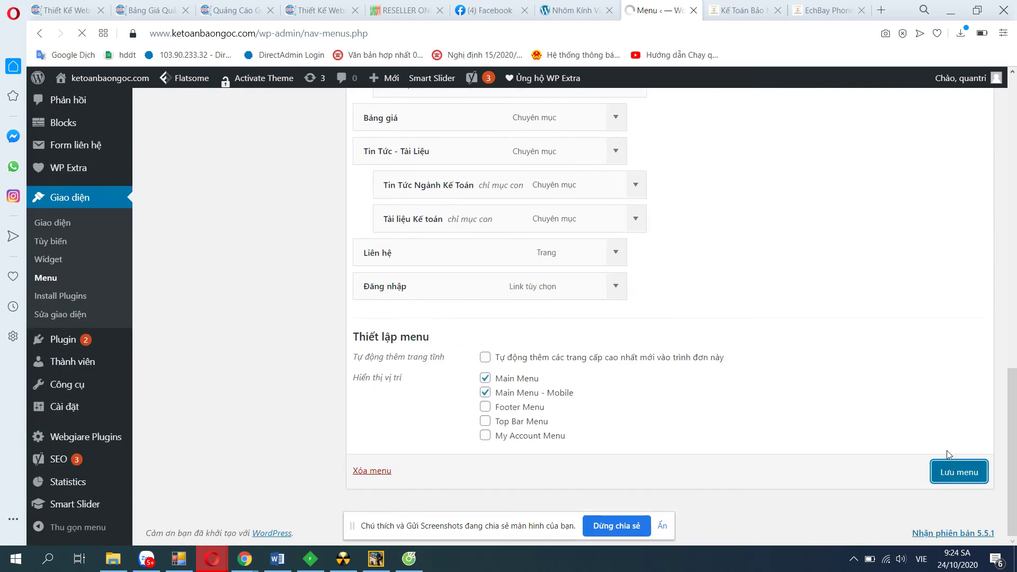
{"action": "left_click", "coordinate": [742, 10]}
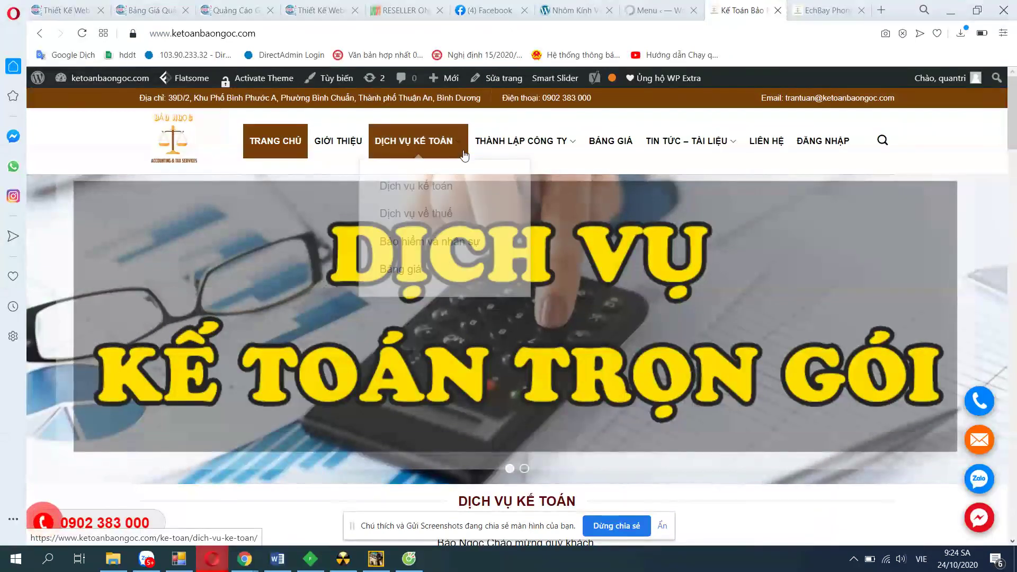